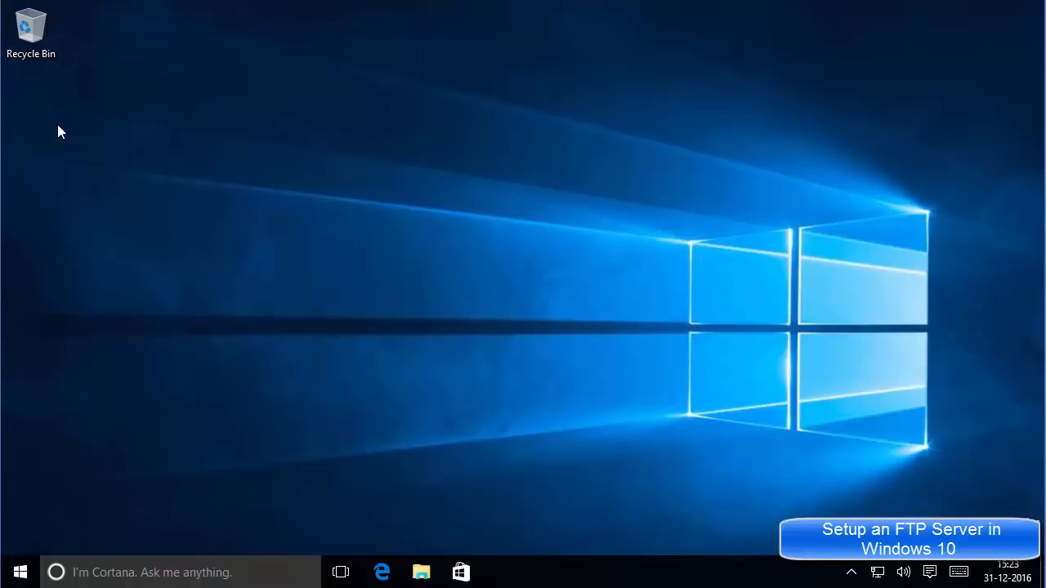
Create a new empty folder named 'ftp' on the desktop and deselect it.
right_click(58, 124)
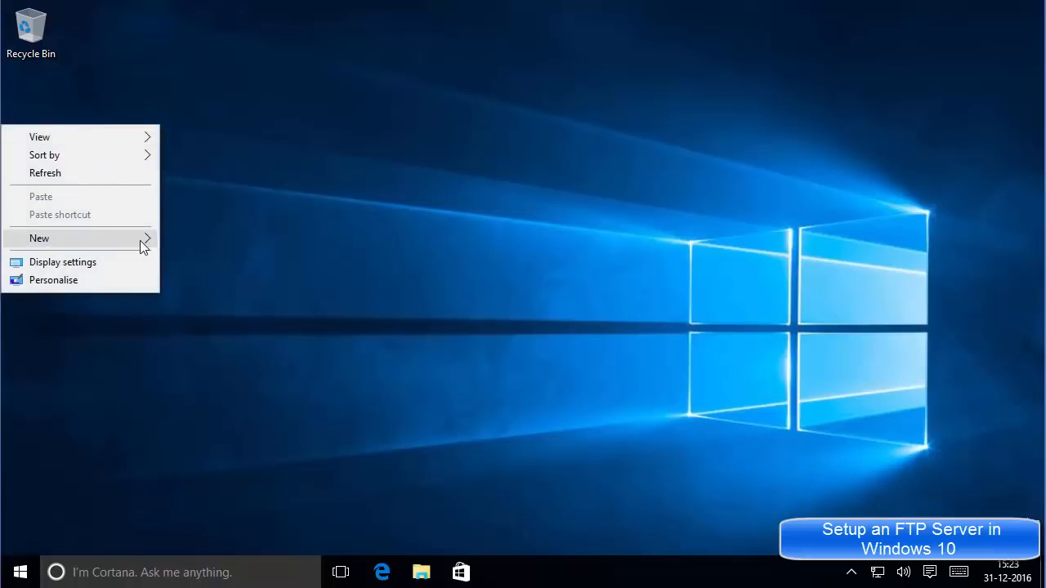
mouse_move(143, 239)
click(178, 237)
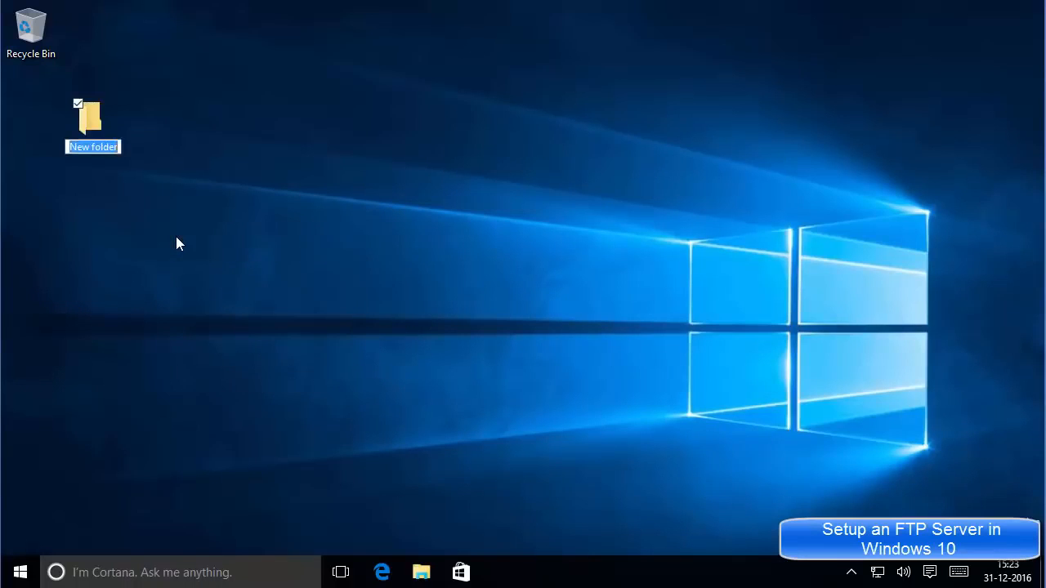
text(F)
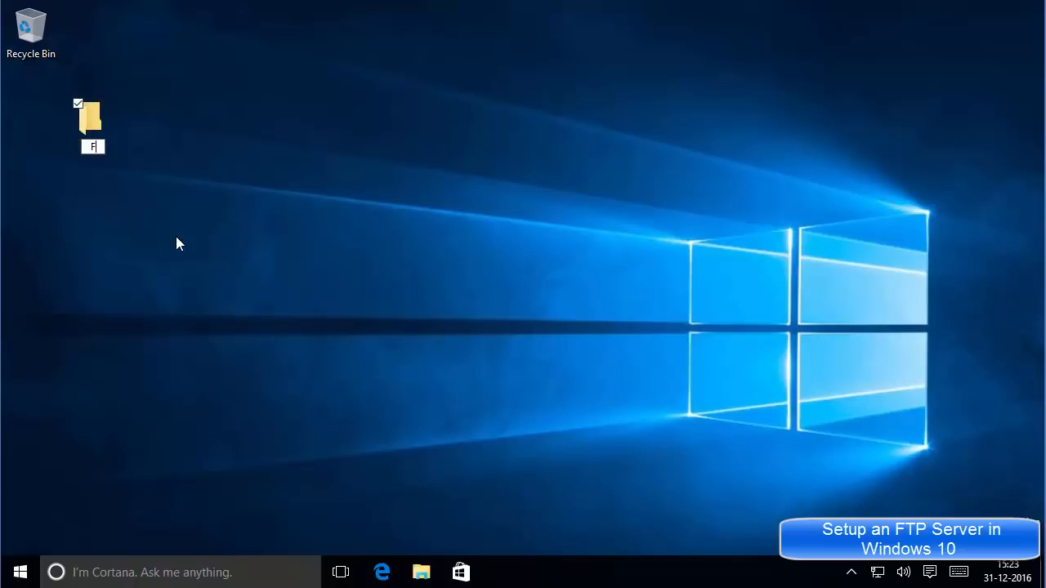
text(tp)
key(Return)
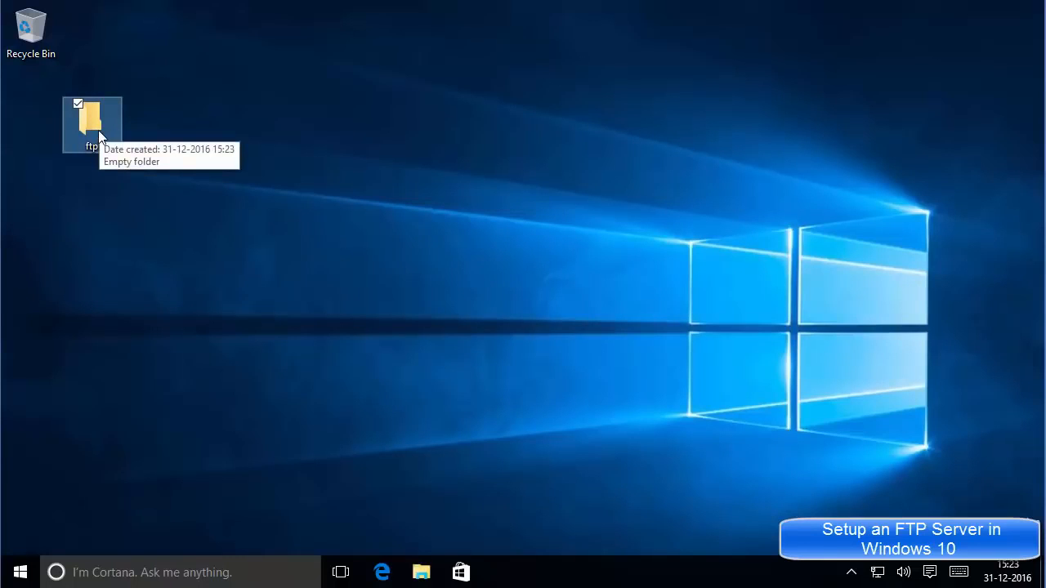
click(184, 161)
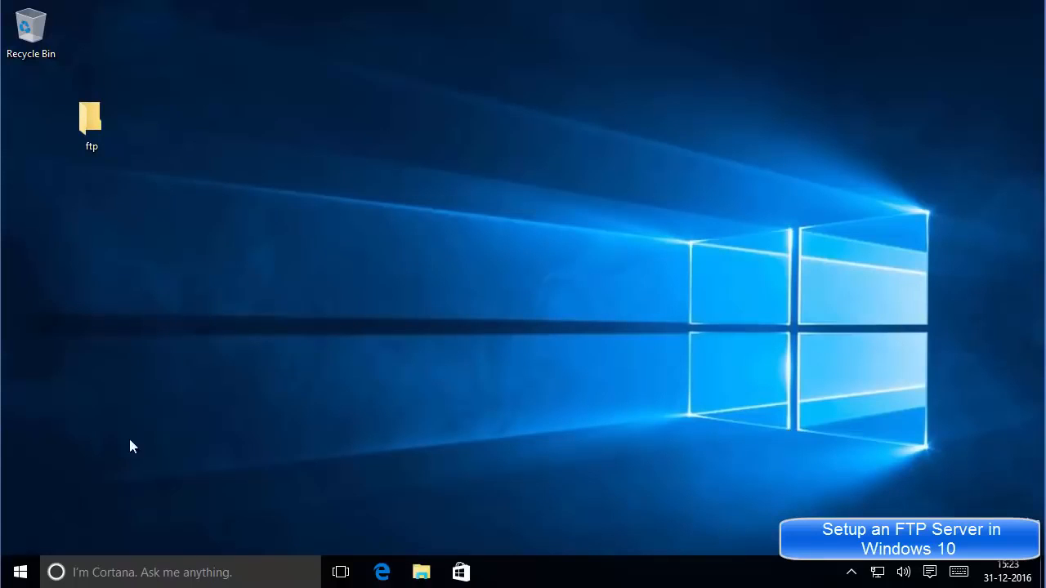
Open Control Panel from the Start button's Win+X menu.
right_click(20, 576)
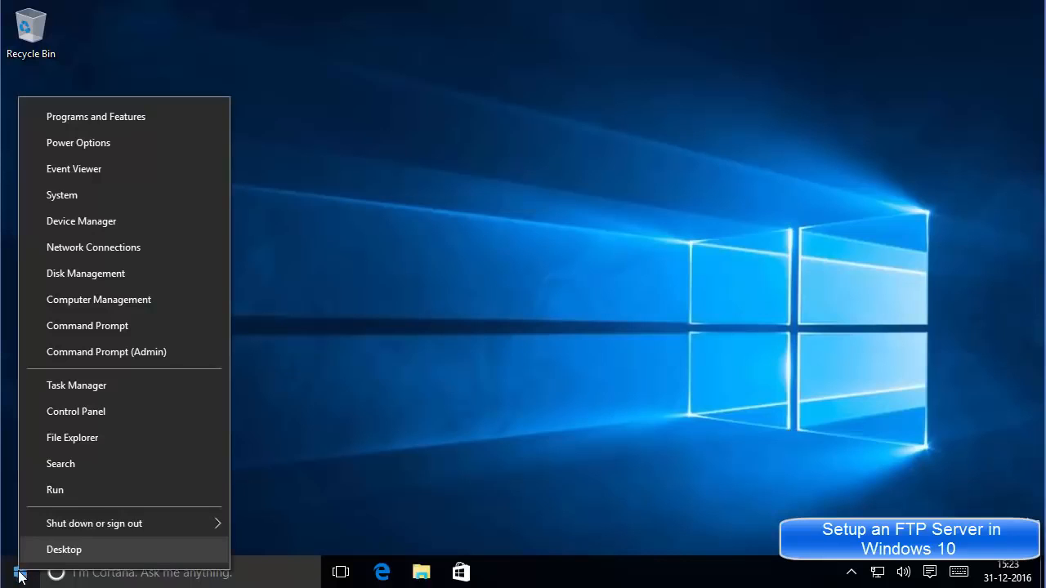
click(19, 575)
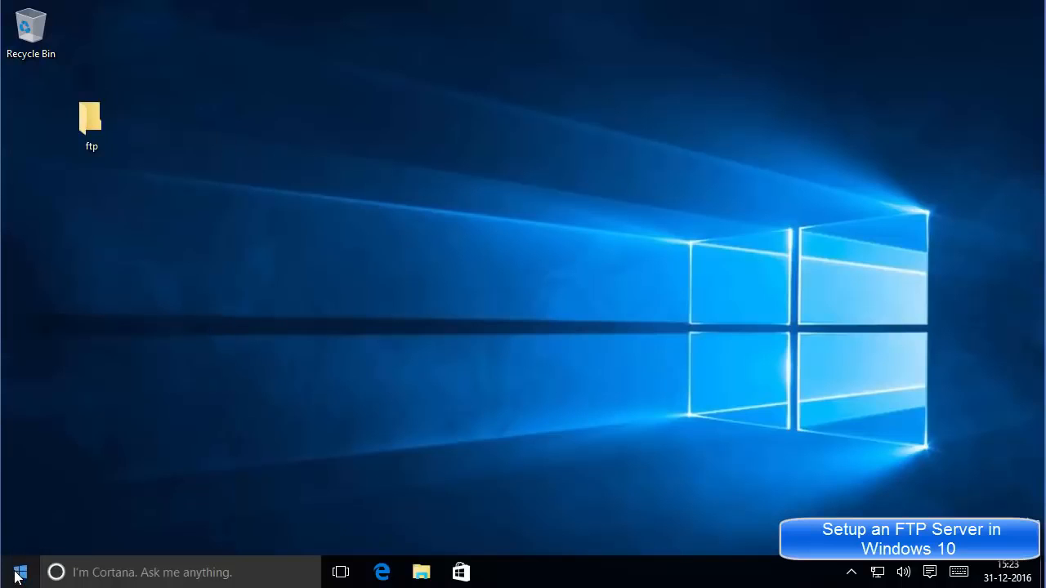
right_click(20, 576)
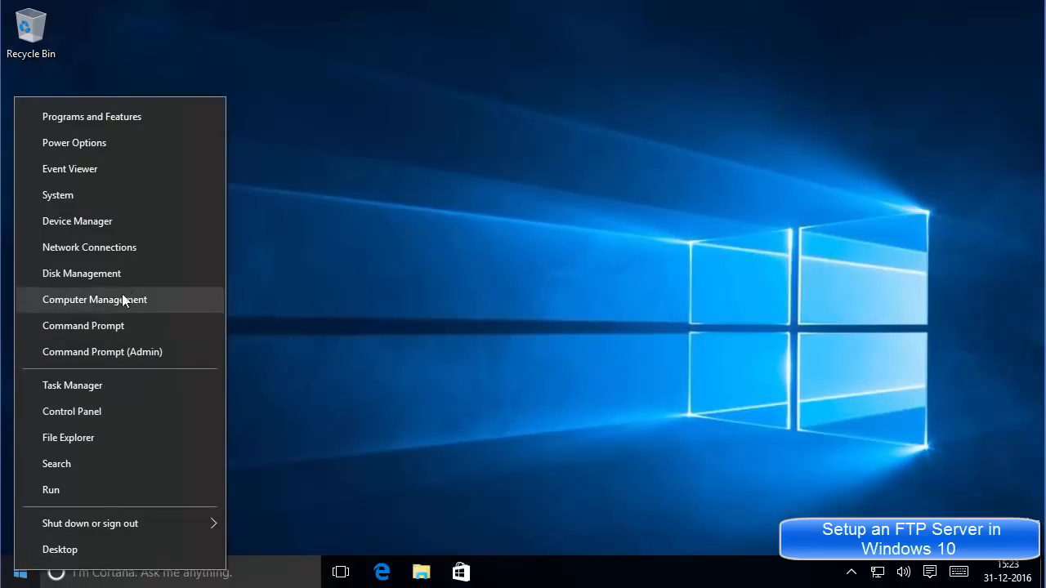
click(68, 413)
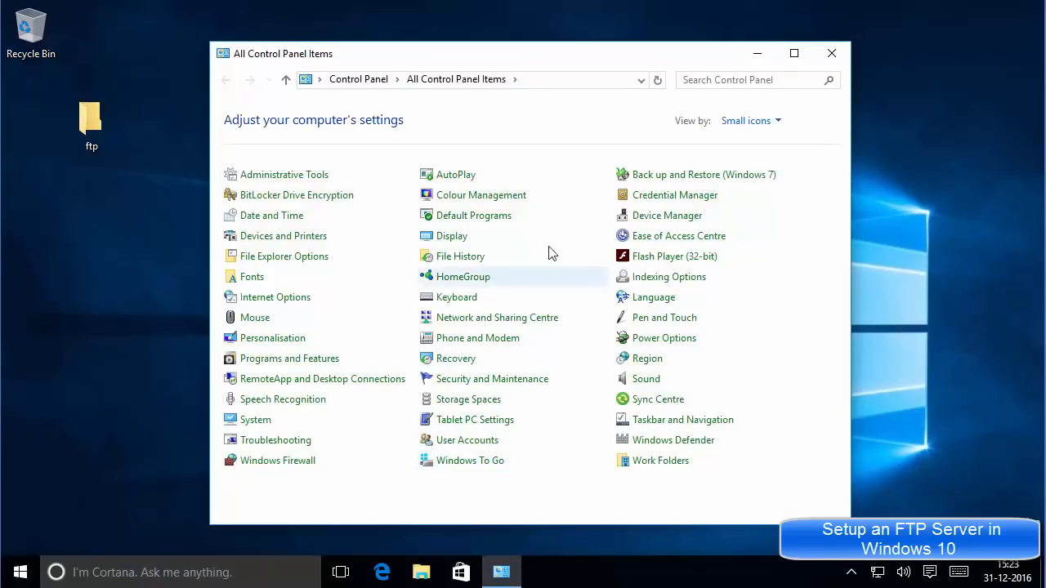
With Small icons view, go to Programs and Features and open 'Turn Windows features on or off'.
click(753, 121)
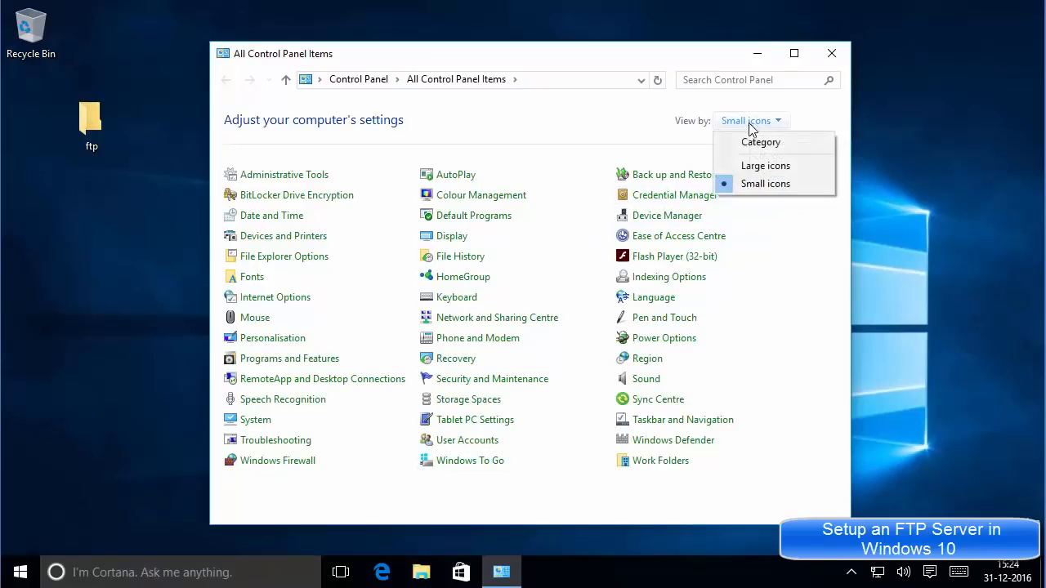
click(747, 186)
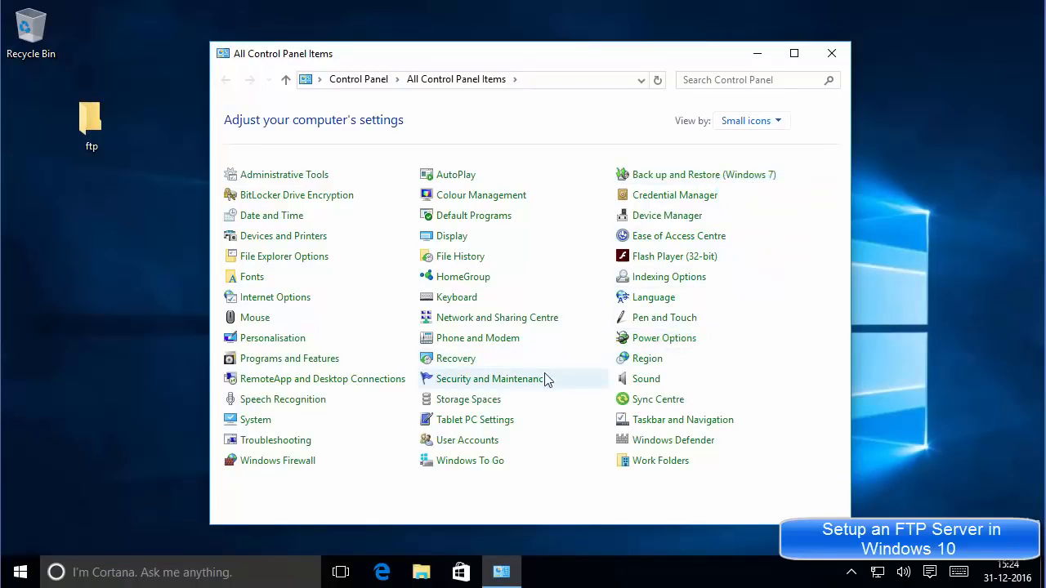
click(291, 359)
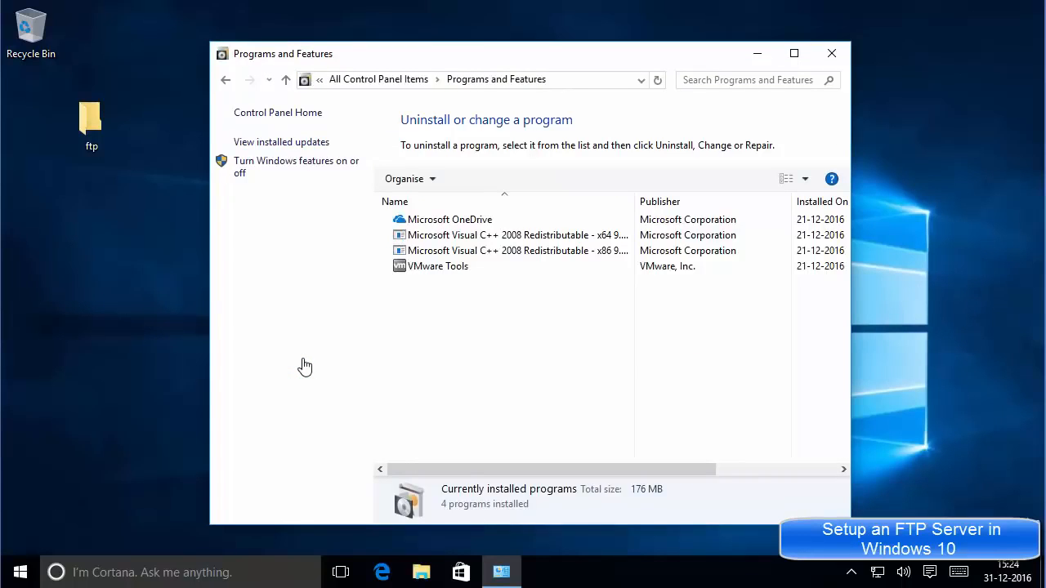
click(287, 167)
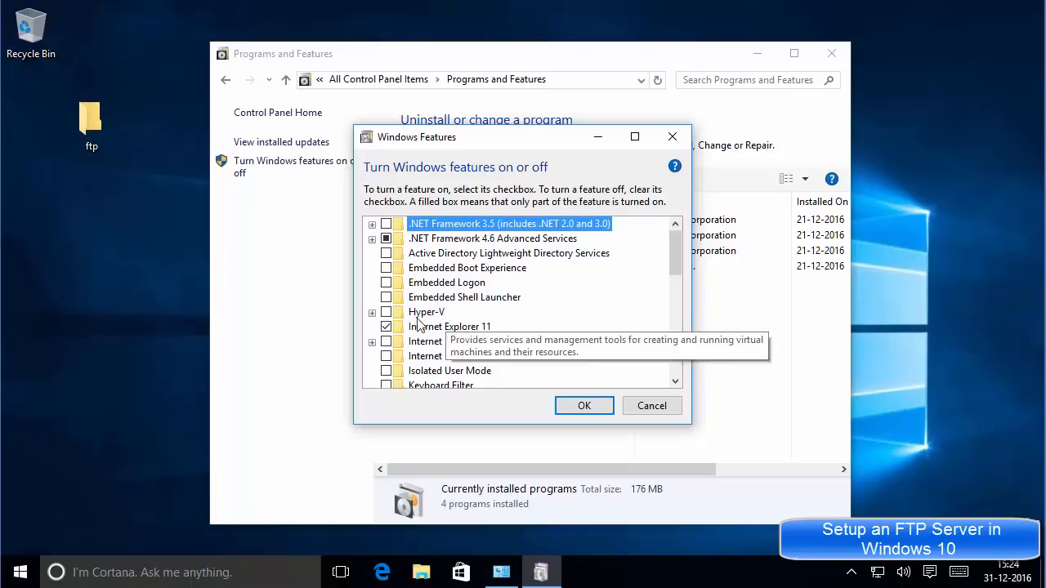
Turn on Internet Information Services, FTP Server and FTP Extensibility.
scroll(677, 270, down, 1)
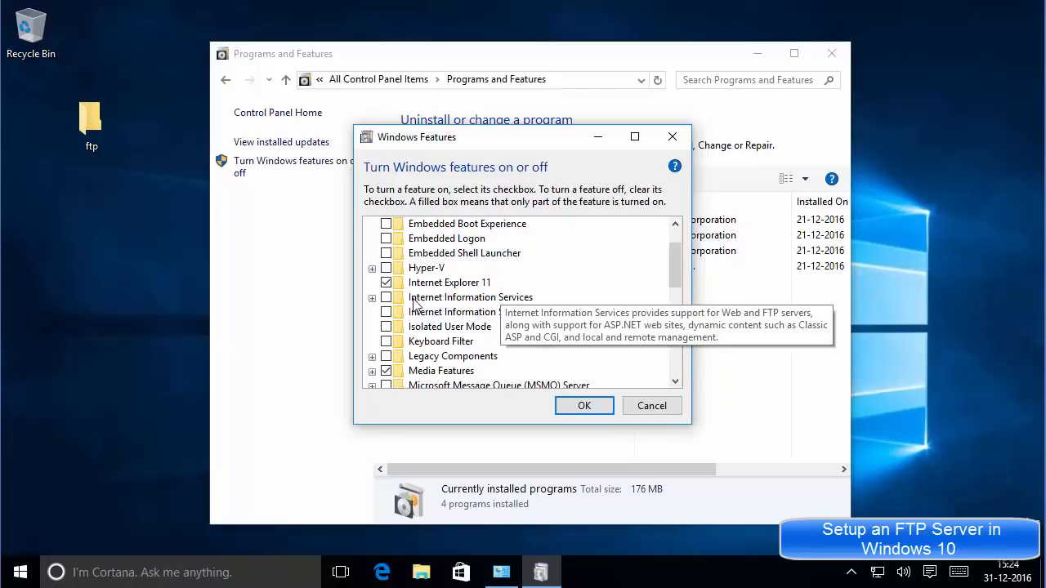
click(372, 299)
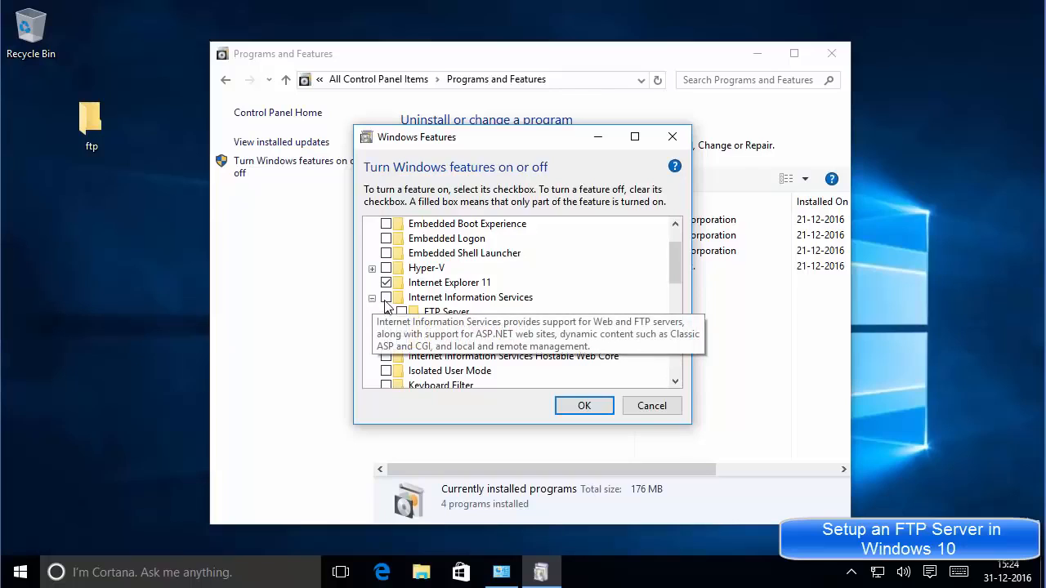
click(386, 298)
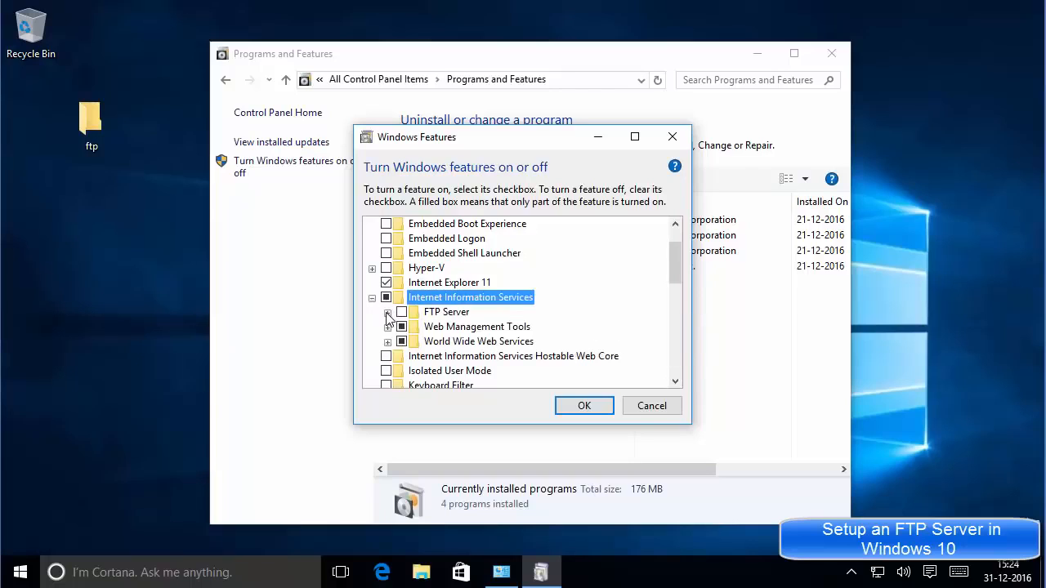
click(387, 313)
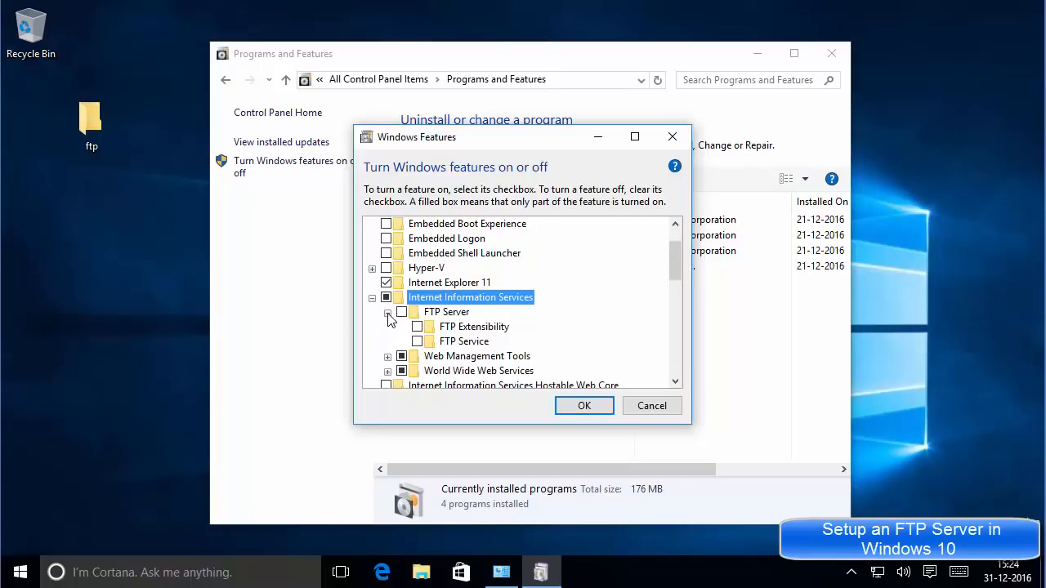
click(401, 313)
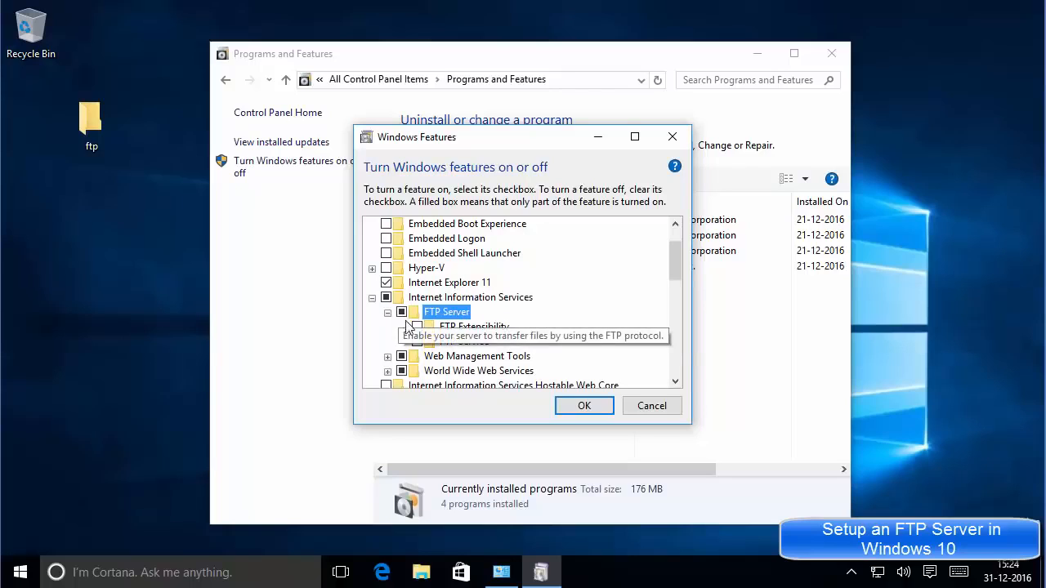
click(417, 328)
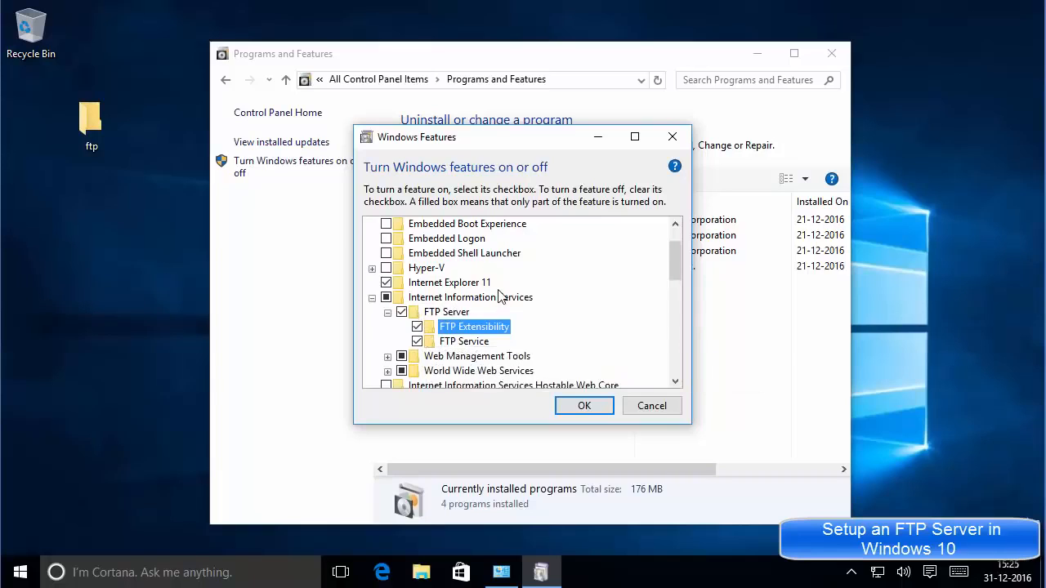
Review Web Management Tools and World Wide Web Services, collapse the tree, and apply the changes.
scroll(500, 298, down, 1)
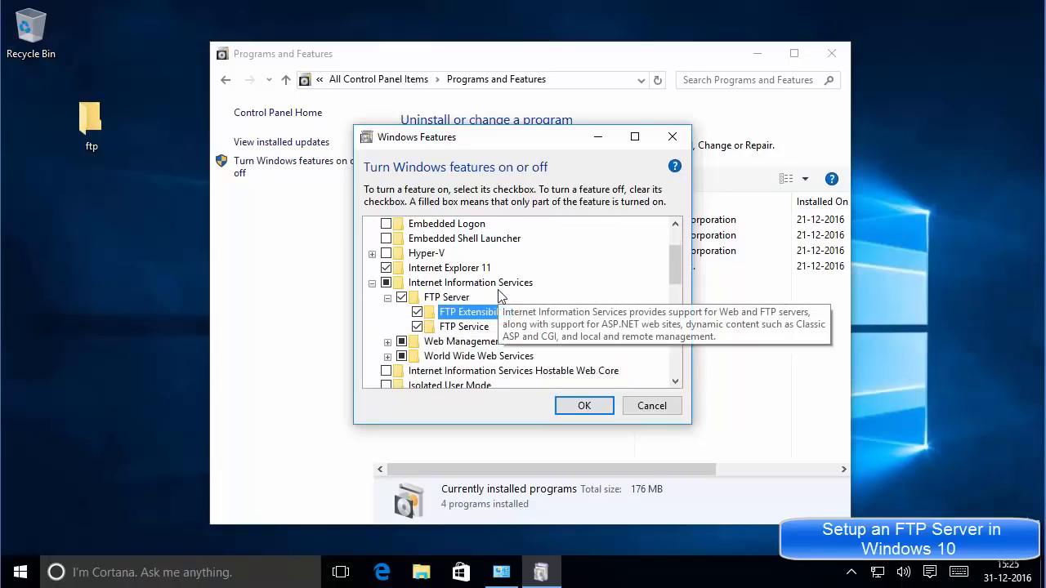
click(388, 343)
scroll(398, 341, down, 1)
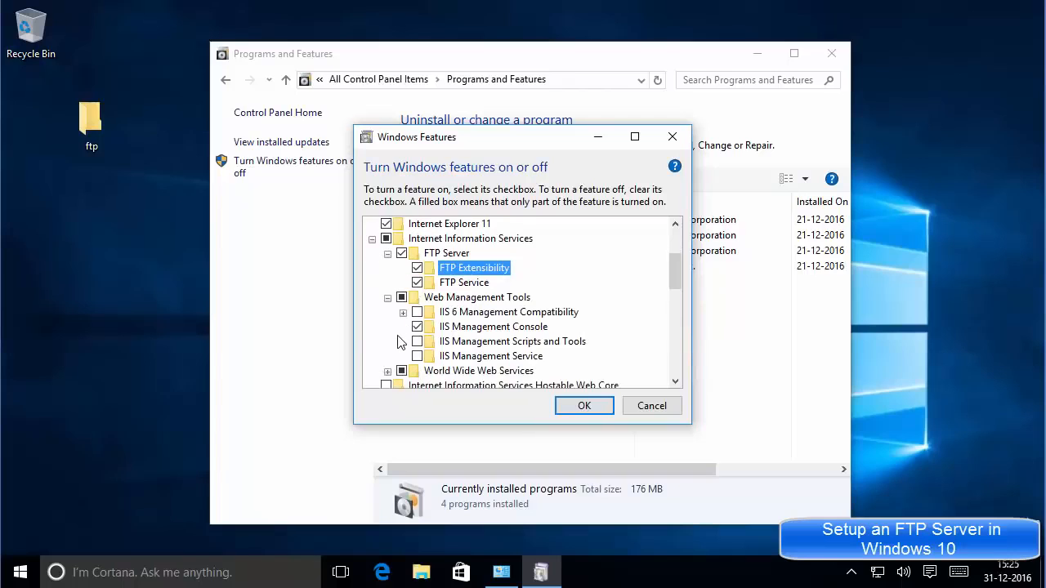
click(387, 372)
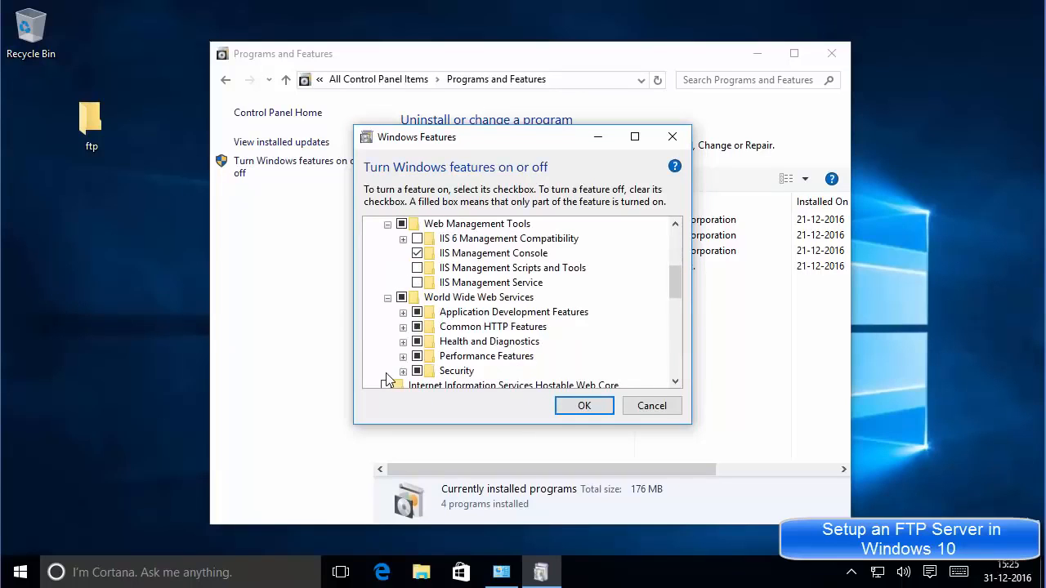
scroll(398, 363, up, 6)
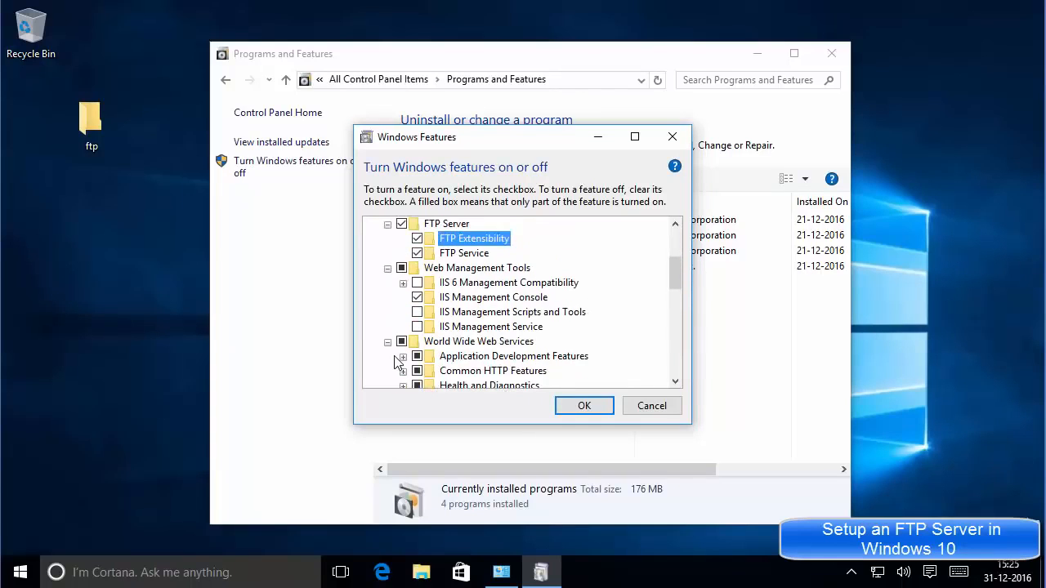
click(387, 312)
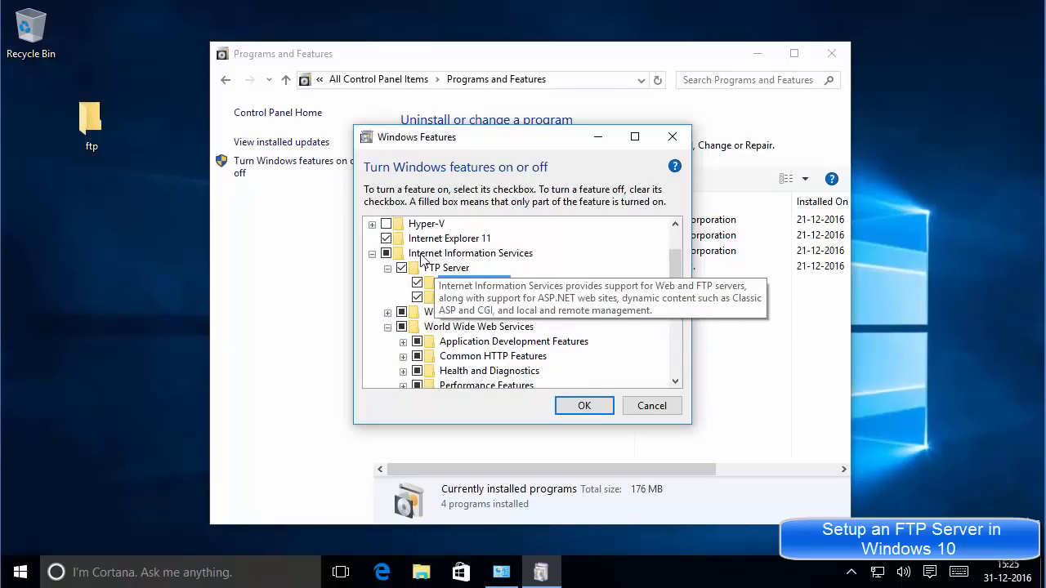
click(372, 254)
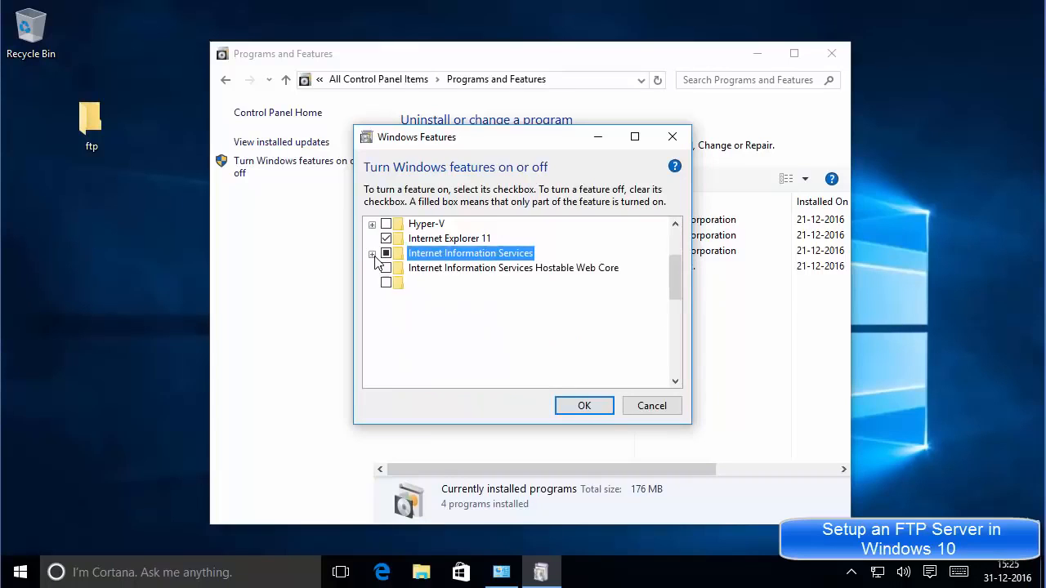
click(582, 406)
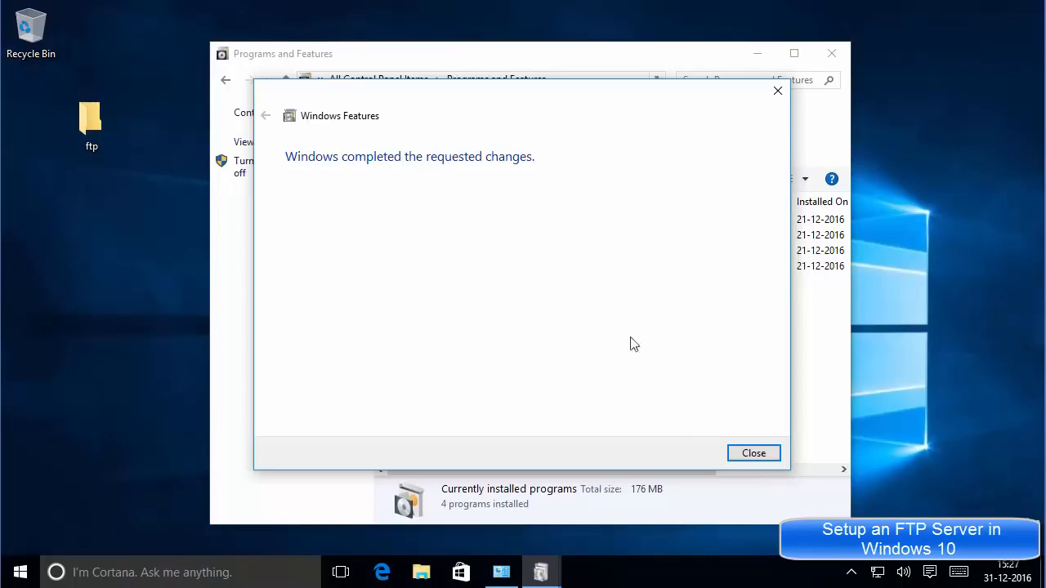
Close the completed-changes message and return to Control Panel Home.
click(753, 455)
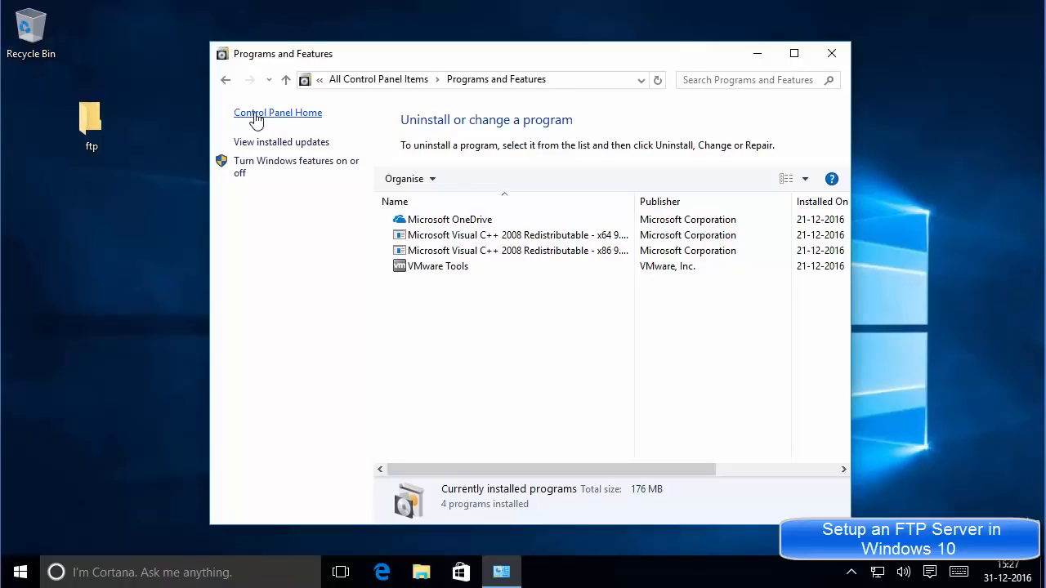
click(262, 117)
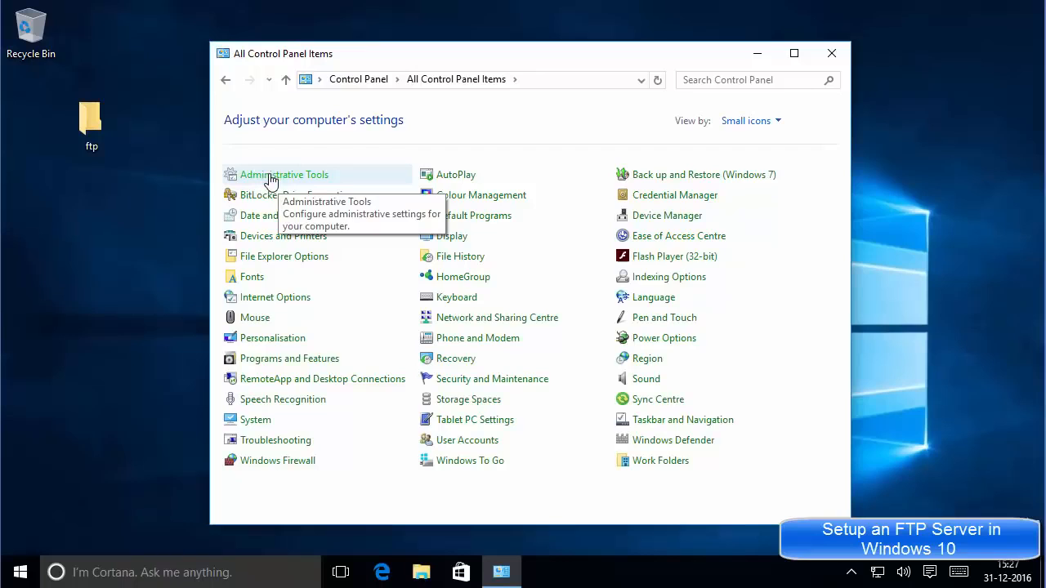
Open Administrative Tools, widen the window and Name column, and select Internet Information Services (IIS) Manager.
click(271, 177)
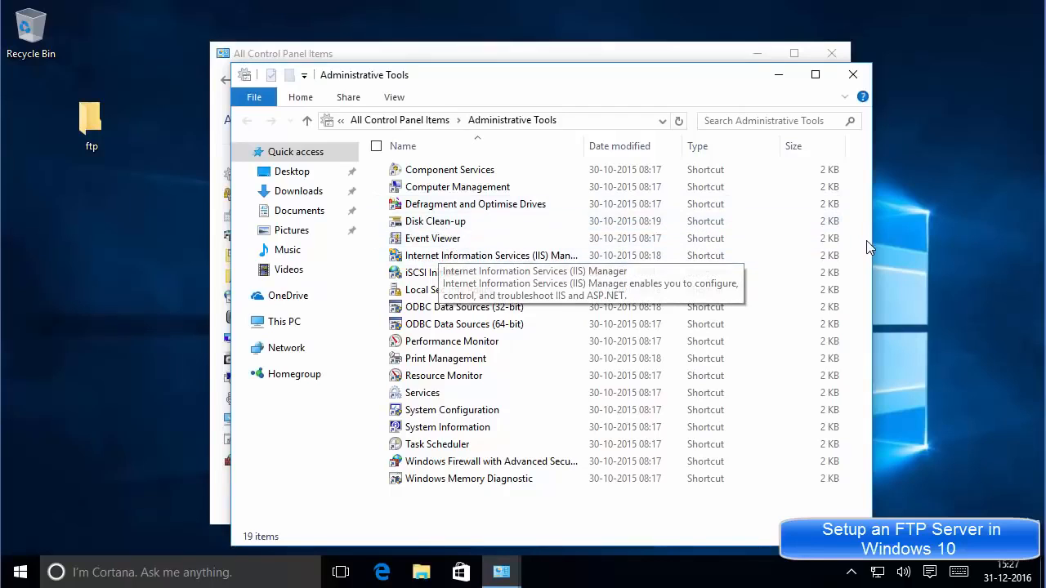
drag(873, 246, 990, 243)
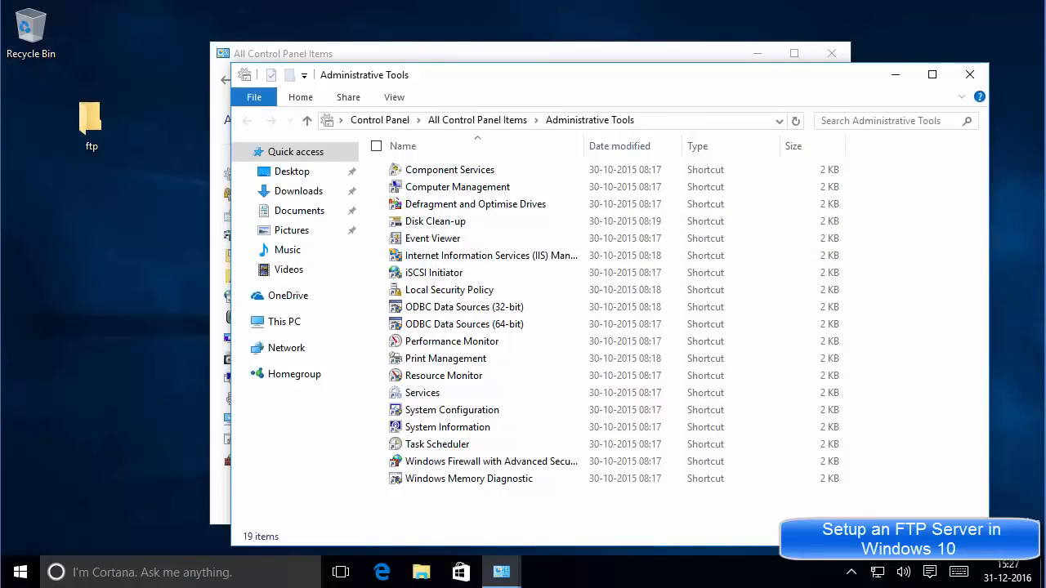
drag(585, 145, 624, 147)
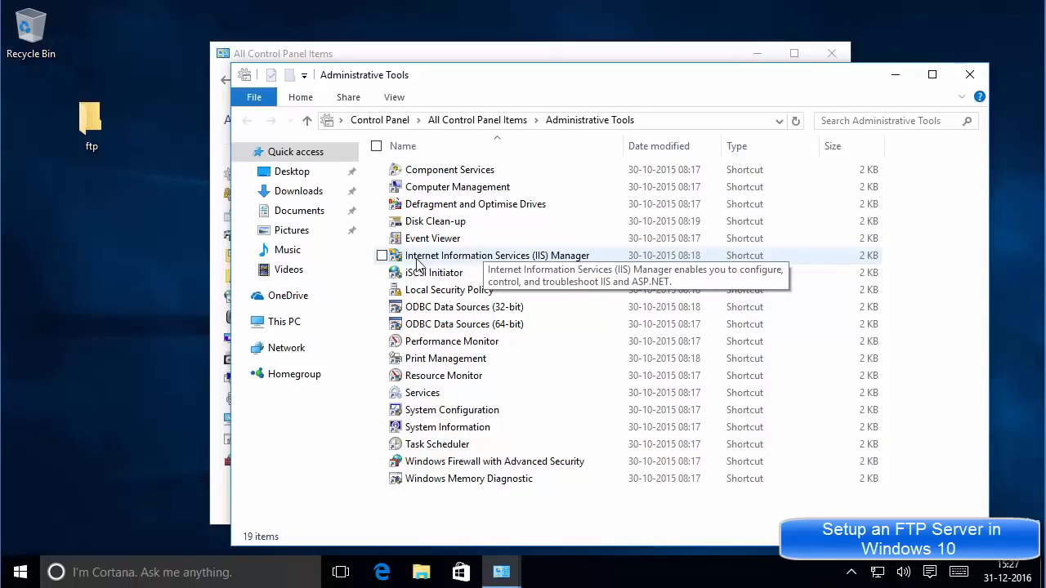
click(515, 261)
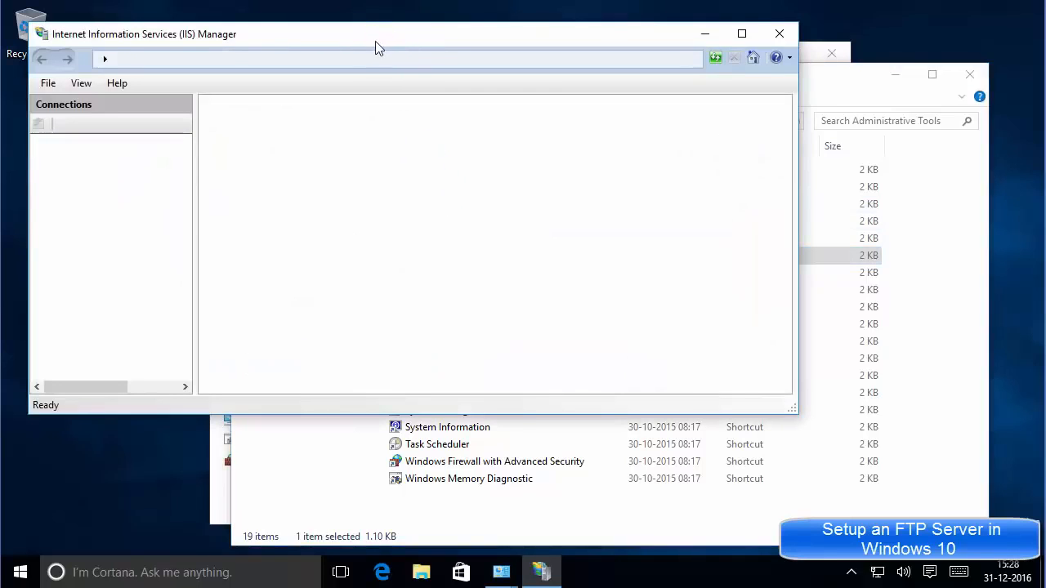
Expand the server node and Sites, showing Default Web Site on port 80, and open the Sites context menu.
drag(369, 46, 489, 72)
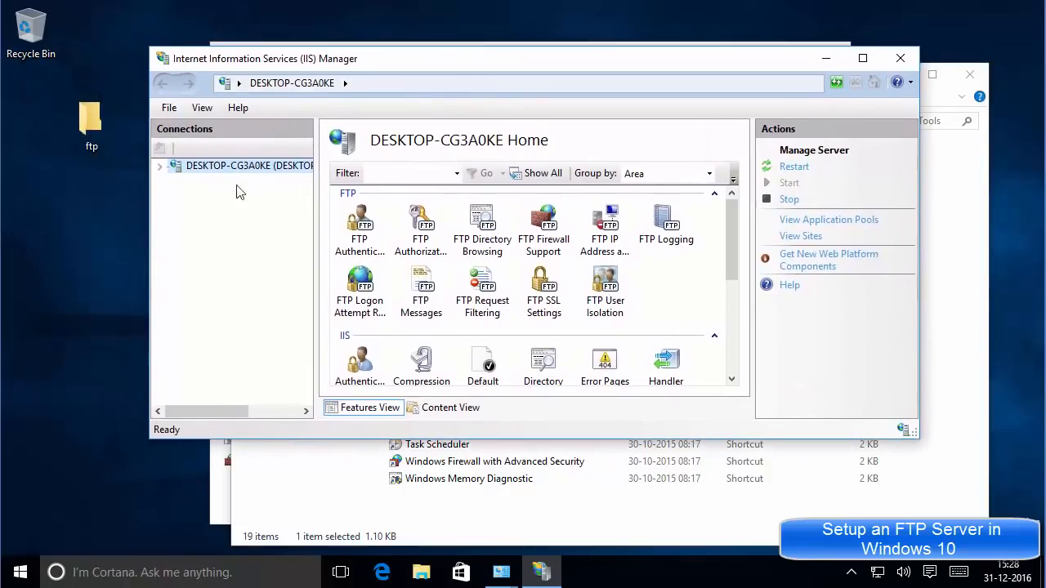
click(161, 168)
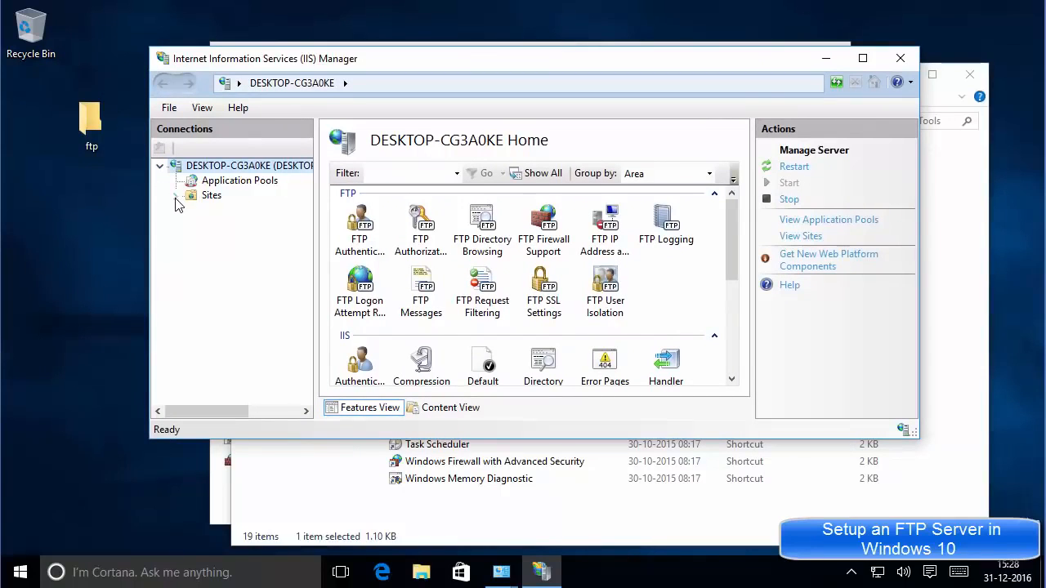
click(175, 196)
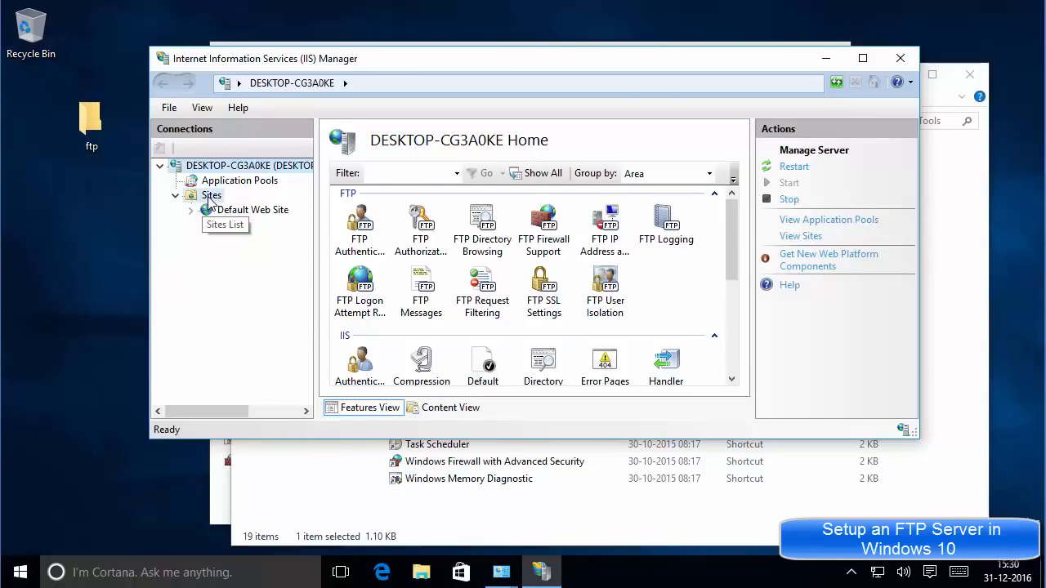
click(210, 197)
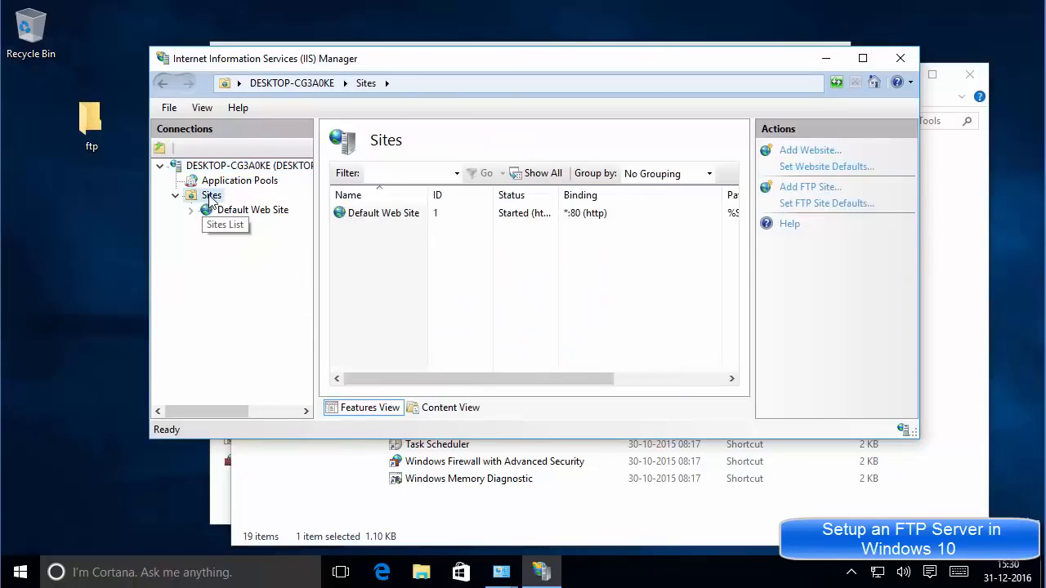
right_click(209, 197)
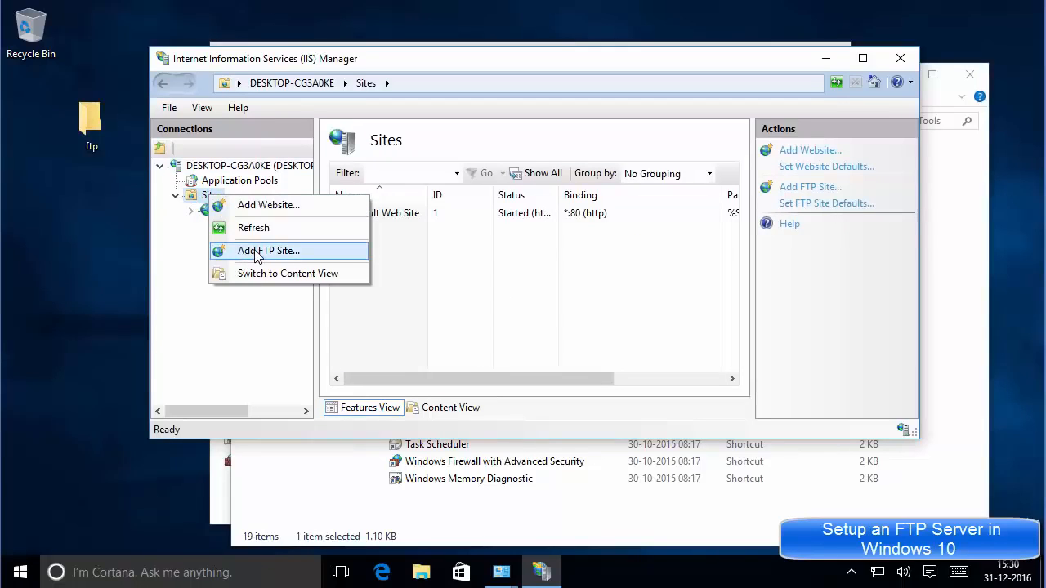
Start Add FTP Site and enter the FTP site name.
click(255, 253)
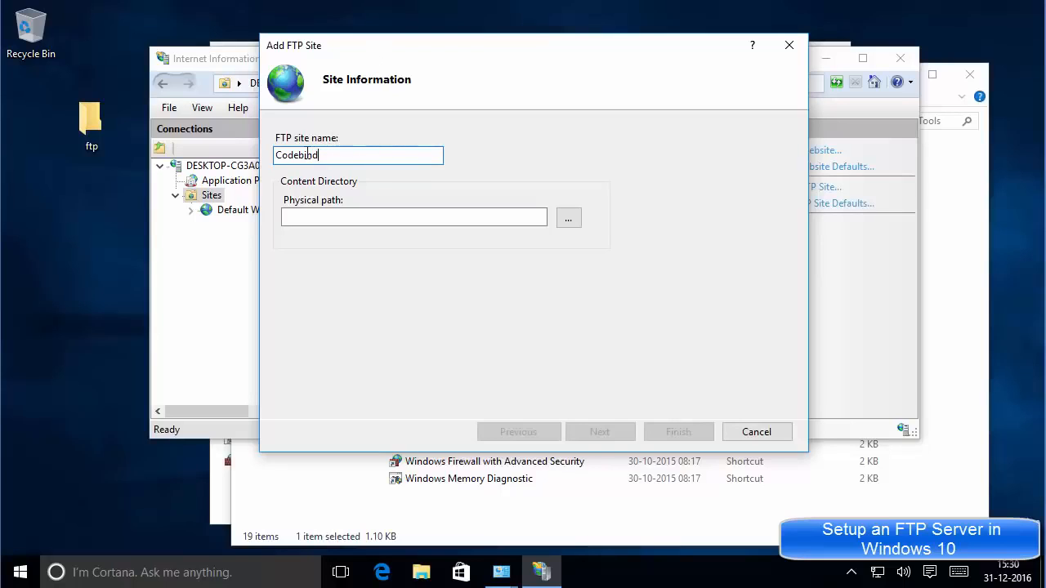
double_click(303, 156)
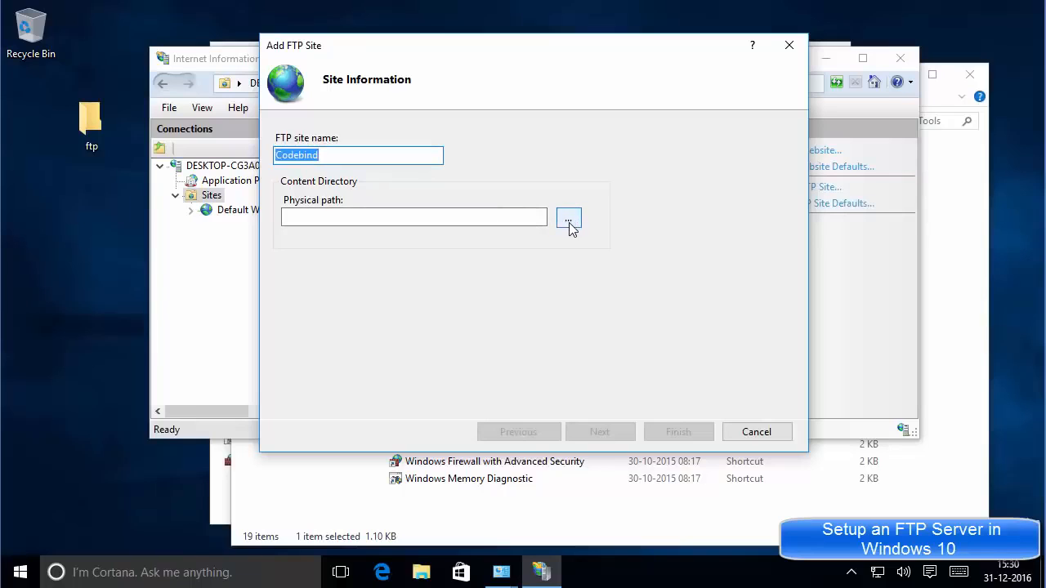
click(89, 130)
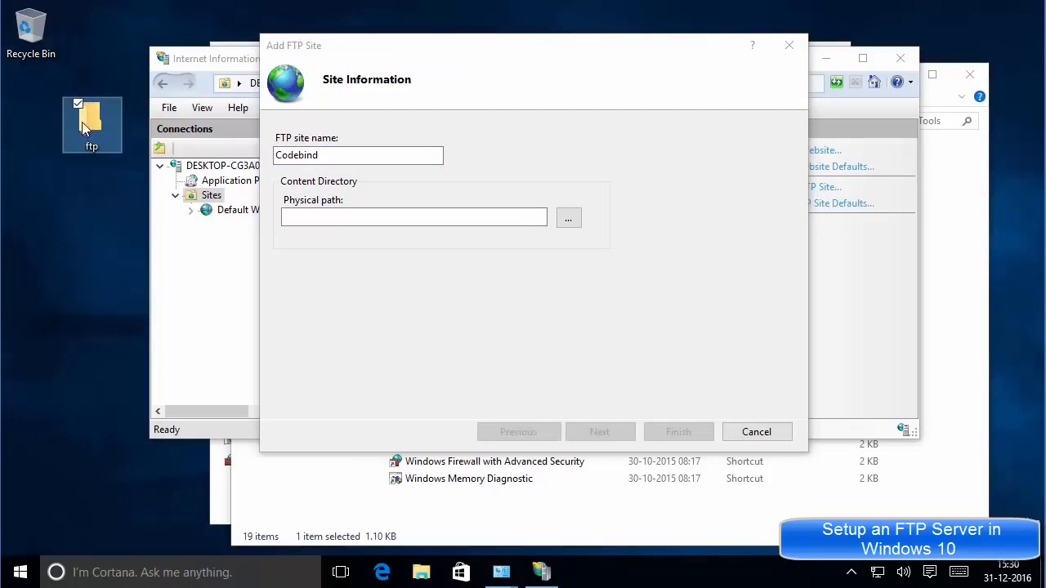
click(575, 223)
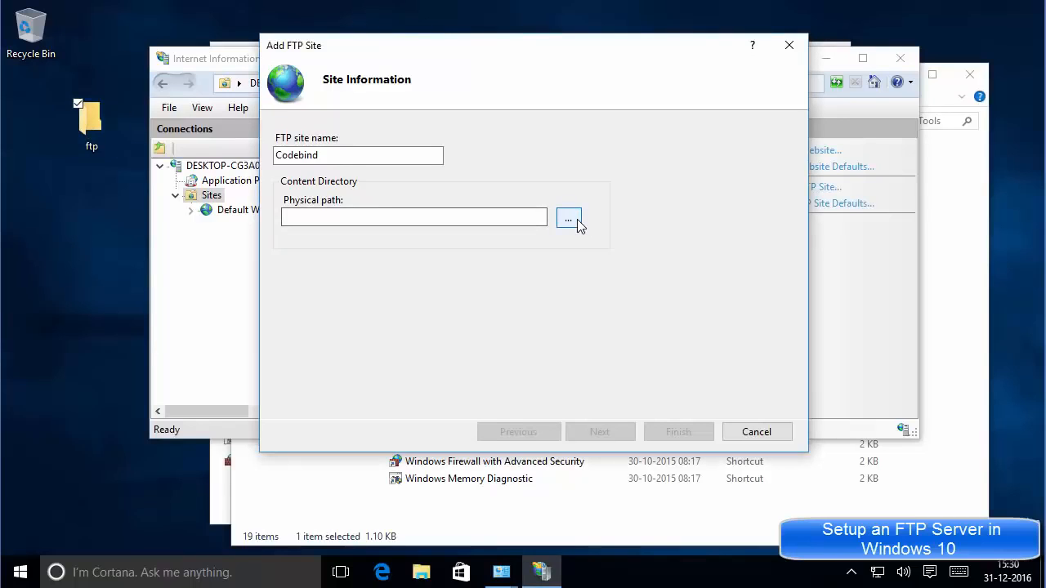
Set the physical path to the ftp folder on the Desktop and continue to binding settings.
click(572, 221)
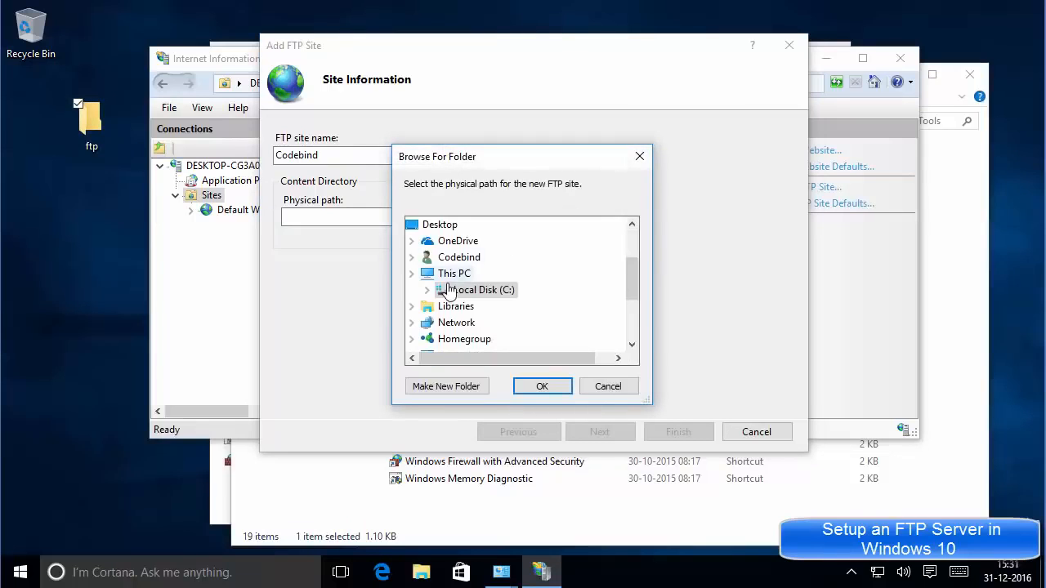
scroll(540, 290, up, 2)
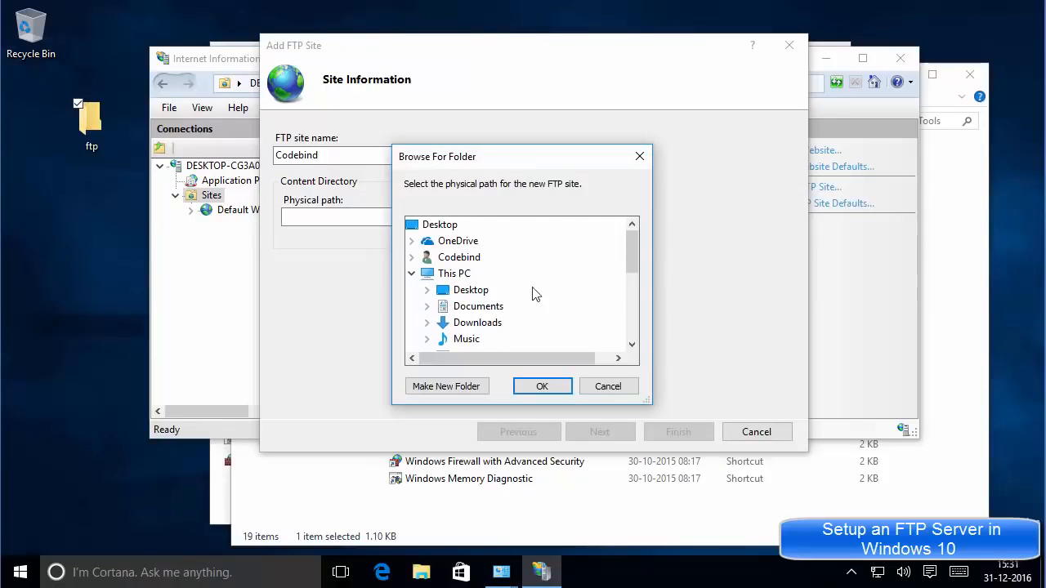
click(442, 292)
click(471, 307)
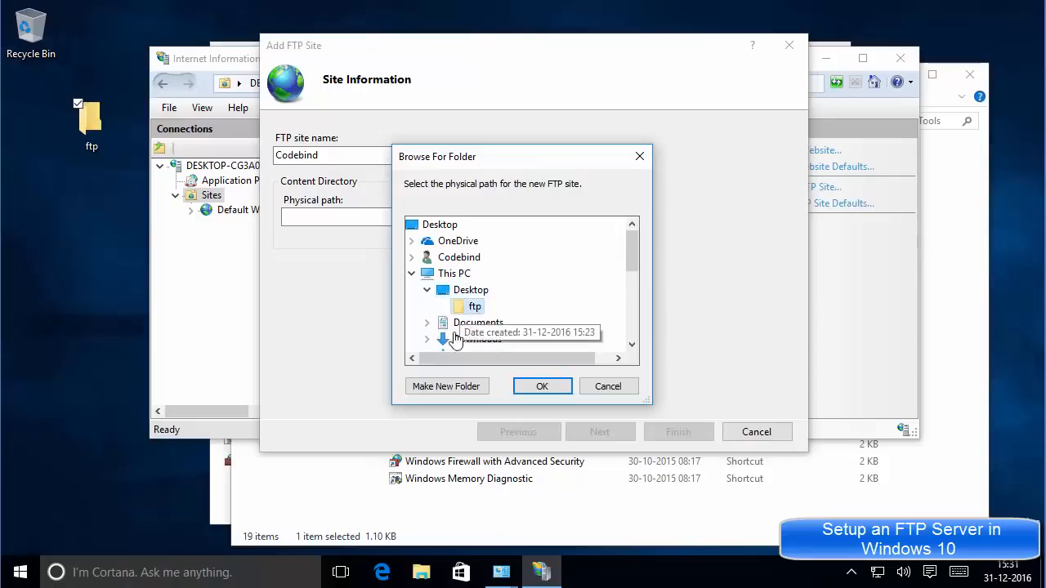
click(540, 389)
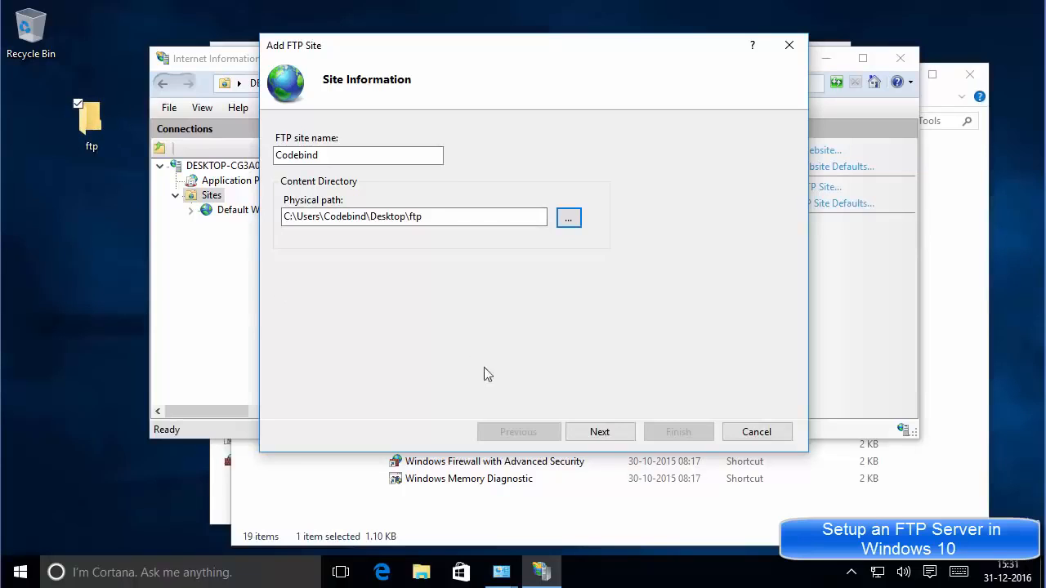
click(599, 432)
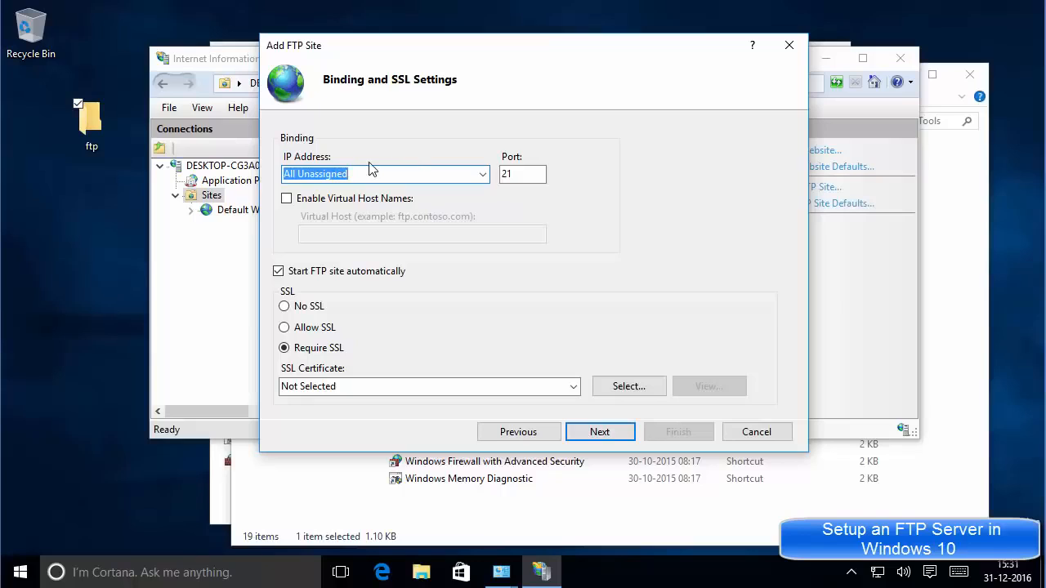
Open a Command Prompt window from the Win+X menu.
right_click(23, 576)
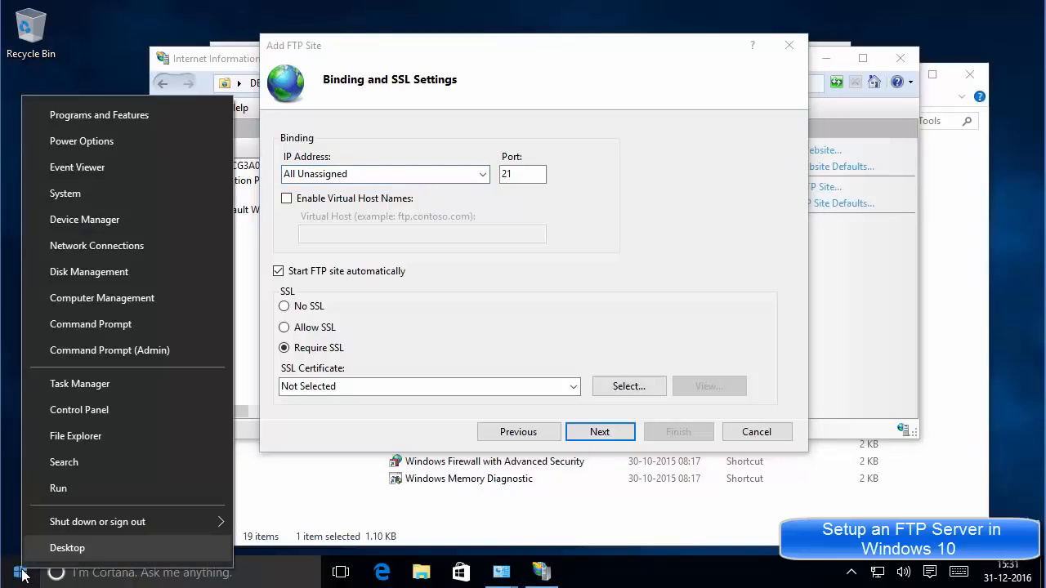
click(89, 325)
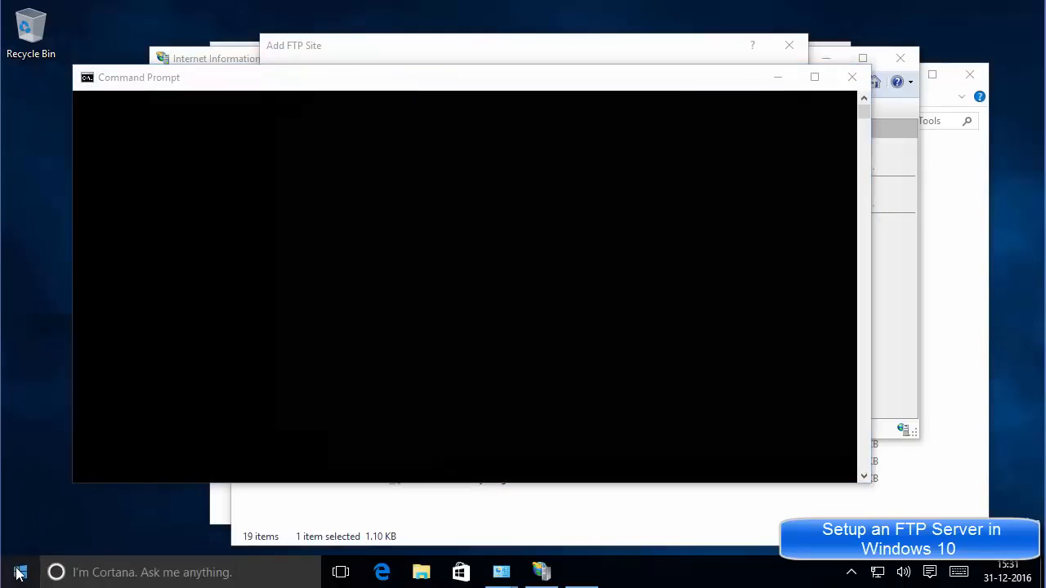
right_click(21, 572)
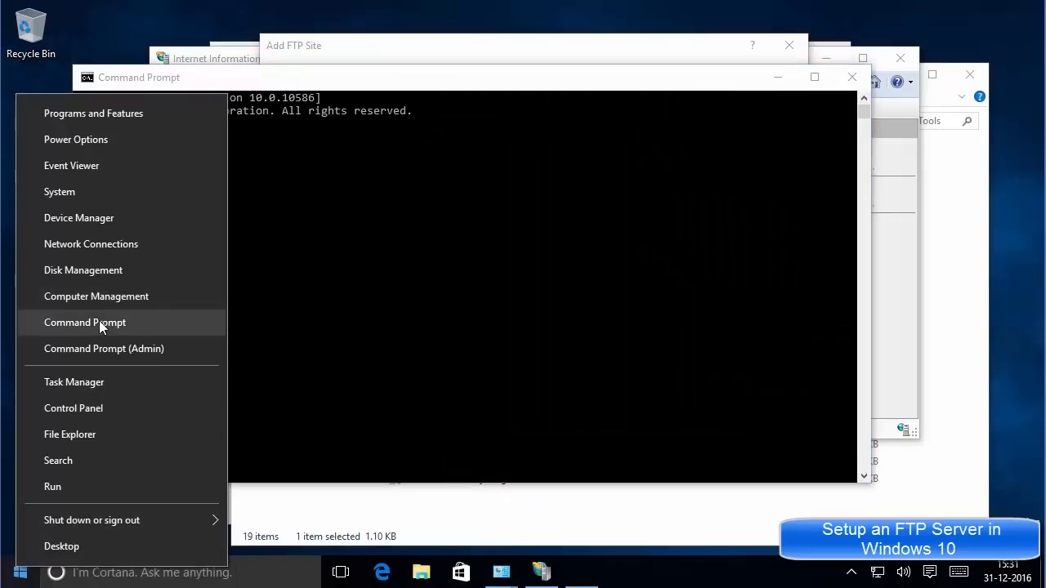
Run ipconfig in the Command Prompt.
click(456, 251)
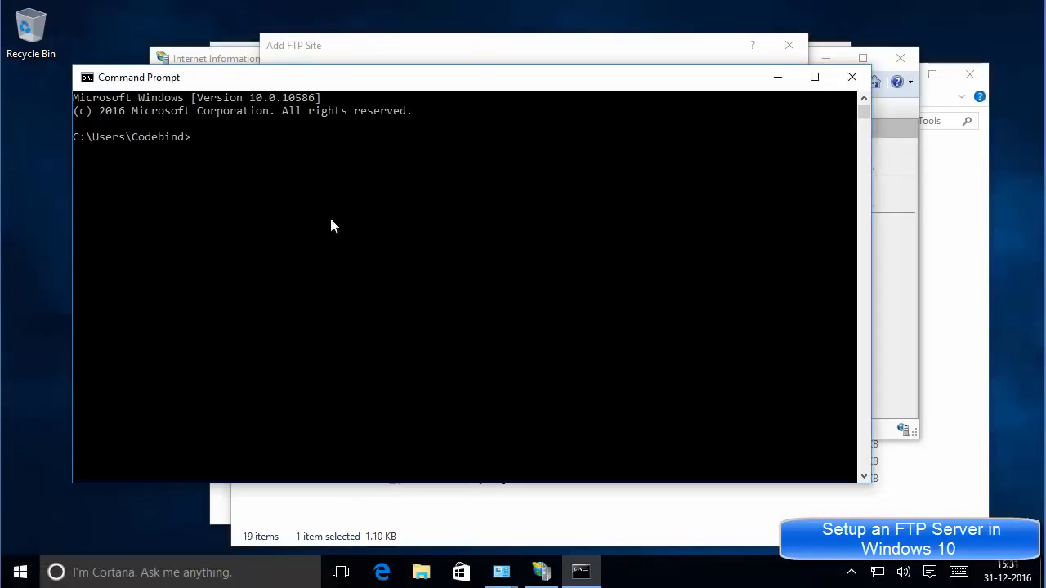
click(254, 166)
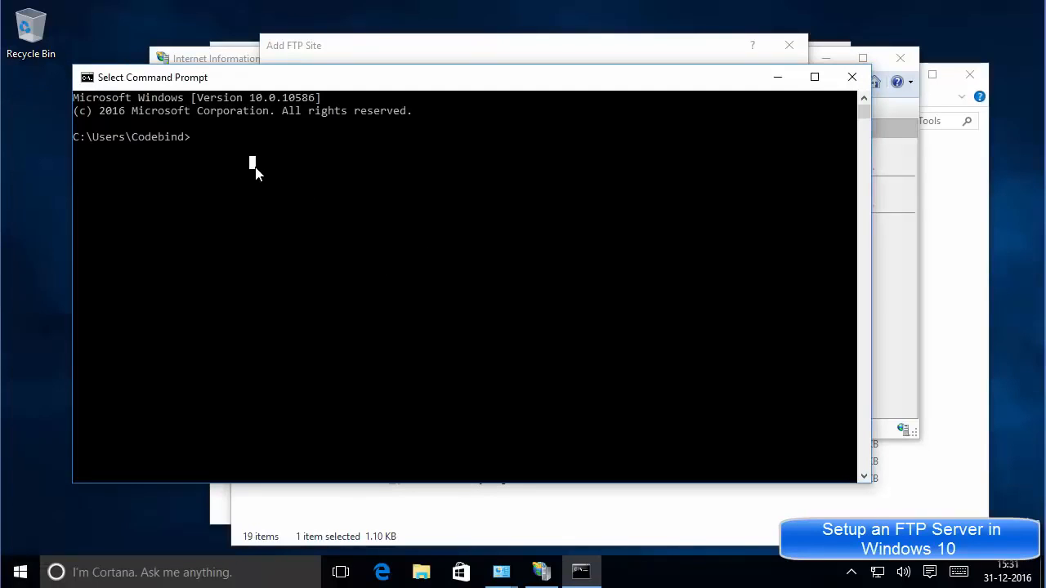
text(if)
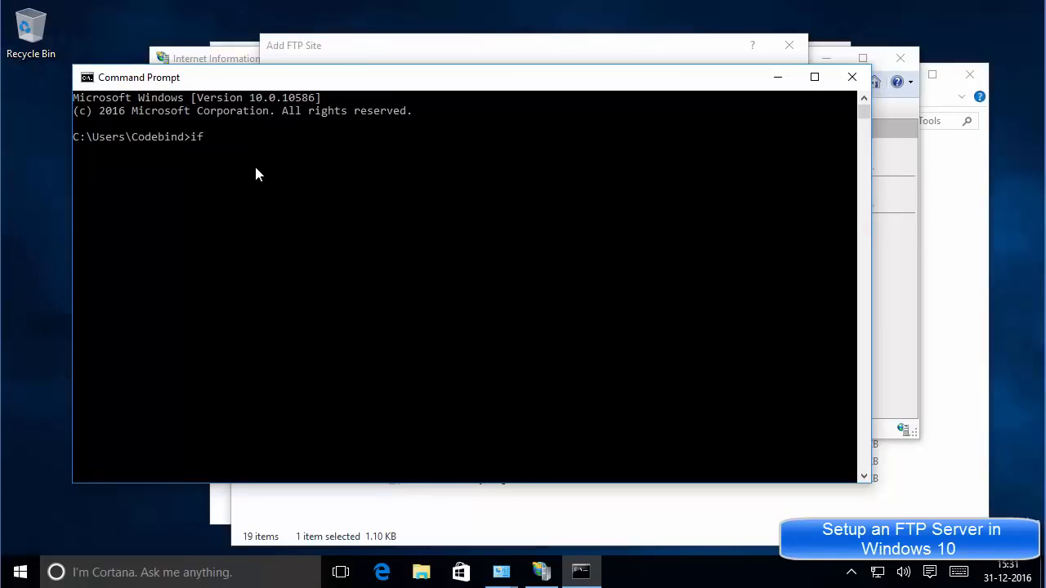
key(BackSpace)
text(pconfig)
key(Return)
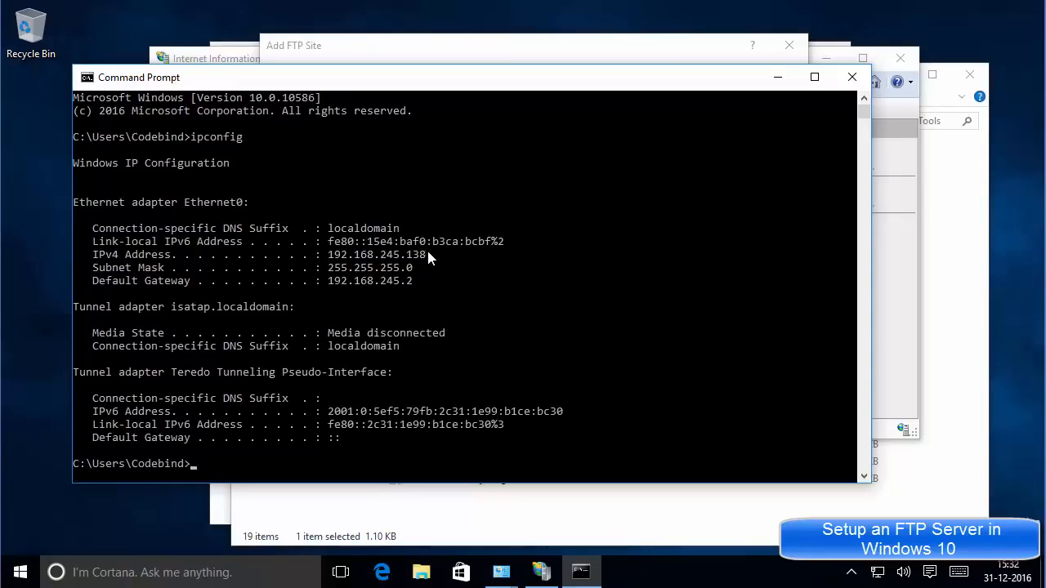
Copy the IPv4 address 192.168.245.138 and bring the Add FTP Site wizard back.
drag(428, 253, 329, 257)
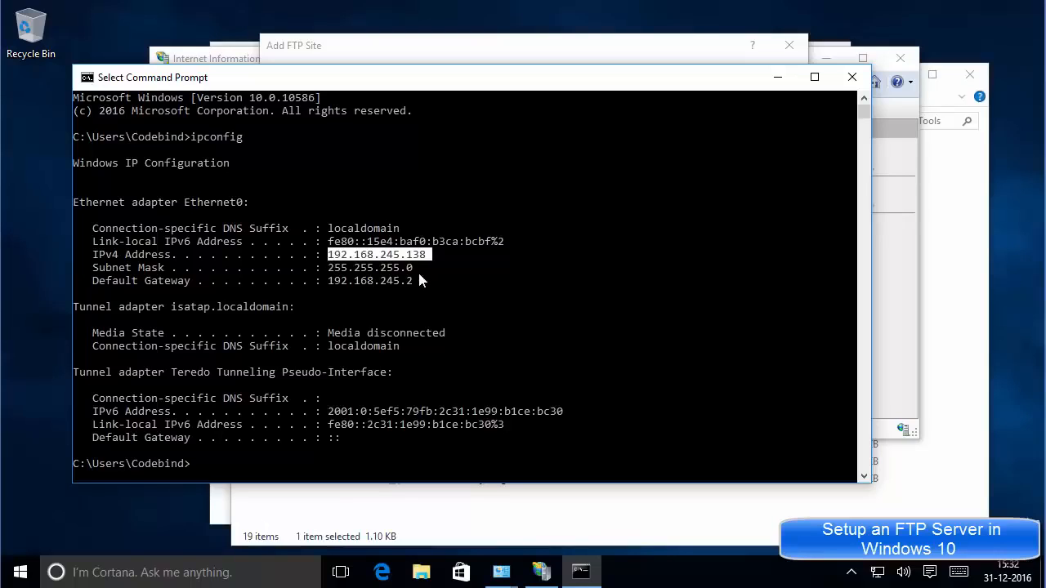
drag(417, 280, 329, 286)
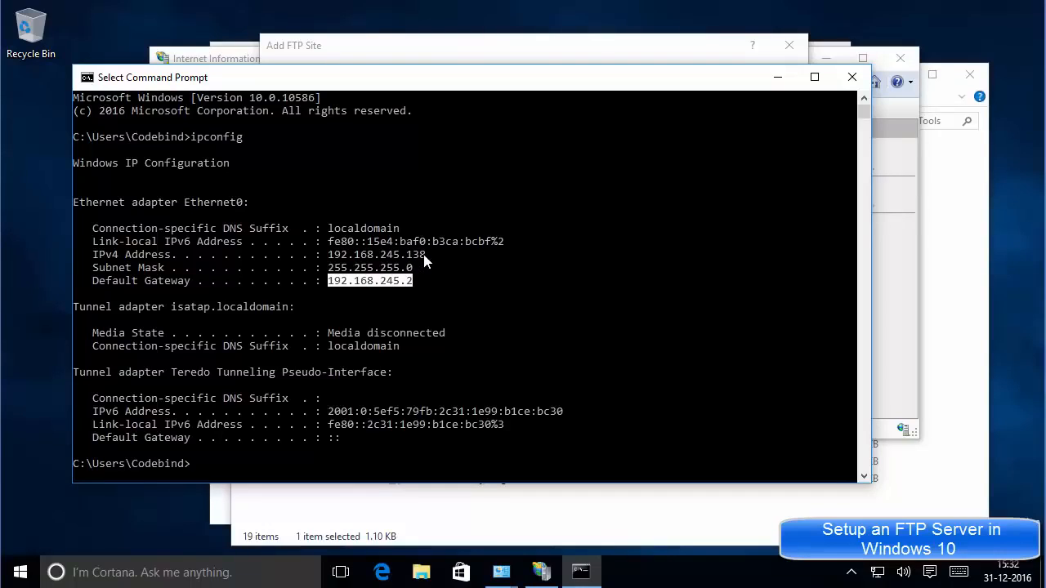
drag(425, 255, 331, 260)
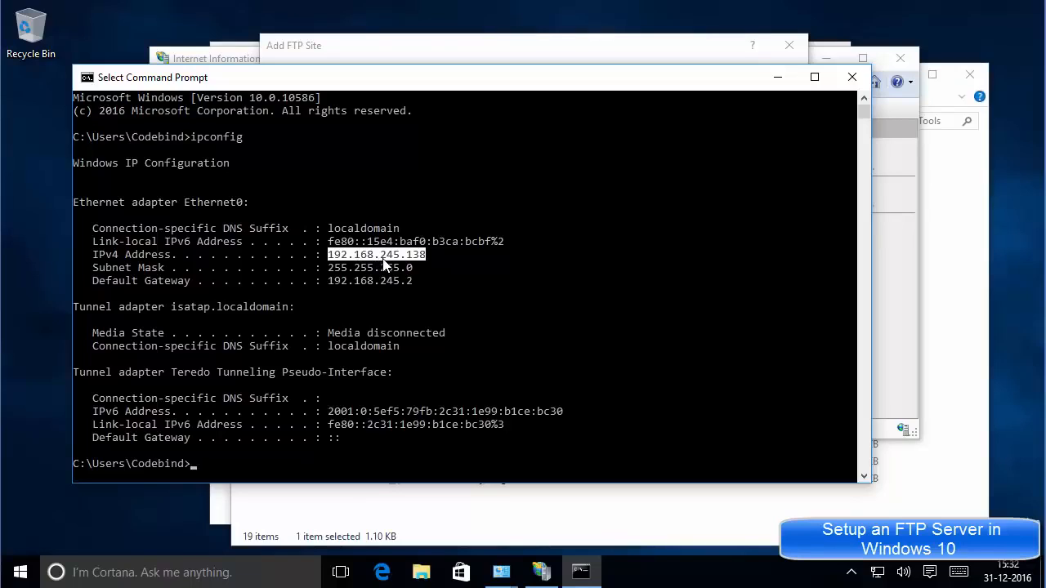
key(ctrl+c)
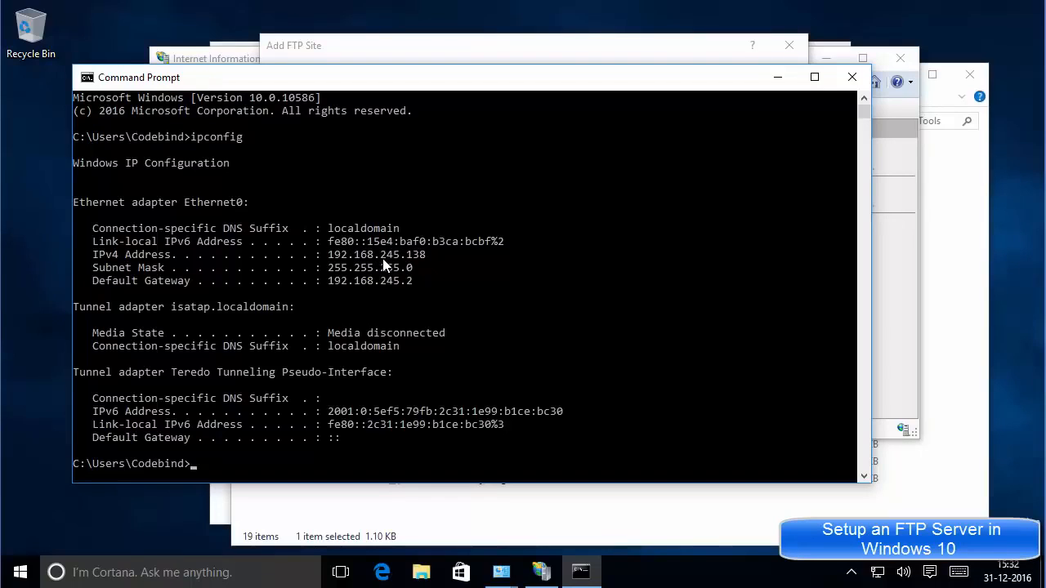
drag(426, 258, 332, 258)
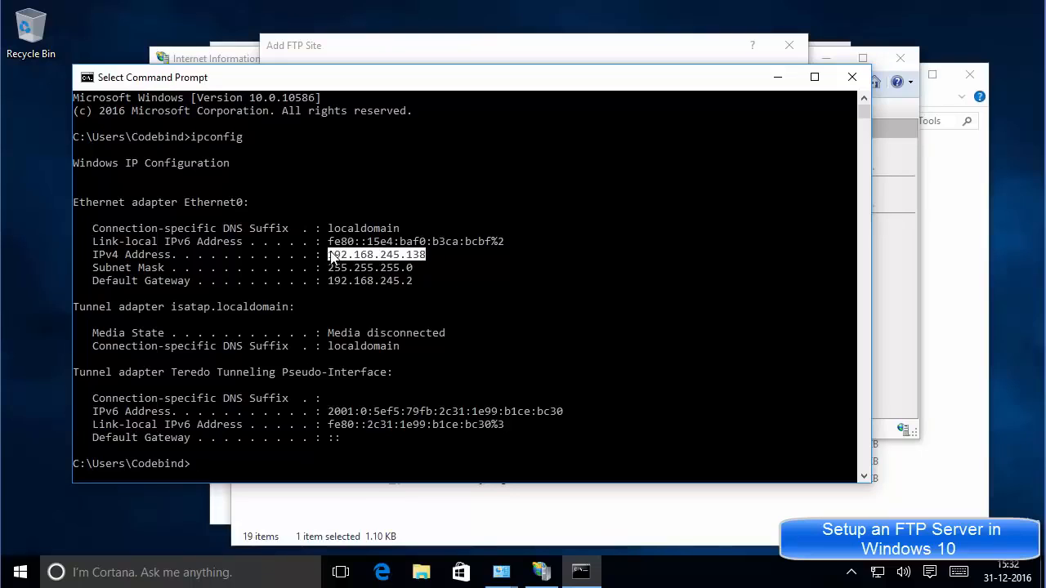
key(ctrl+c)
key(Return)
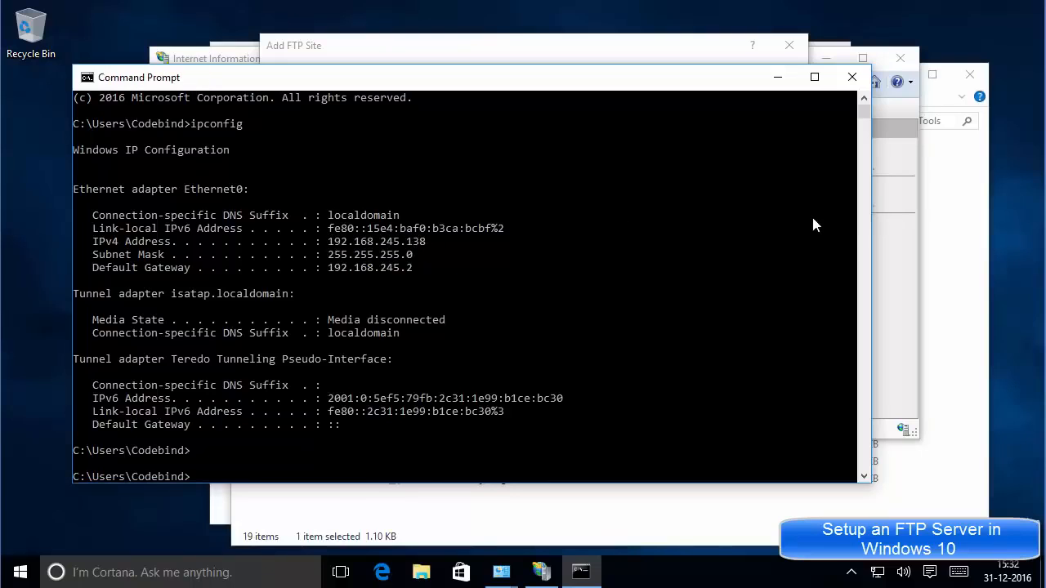
click(899, 242)
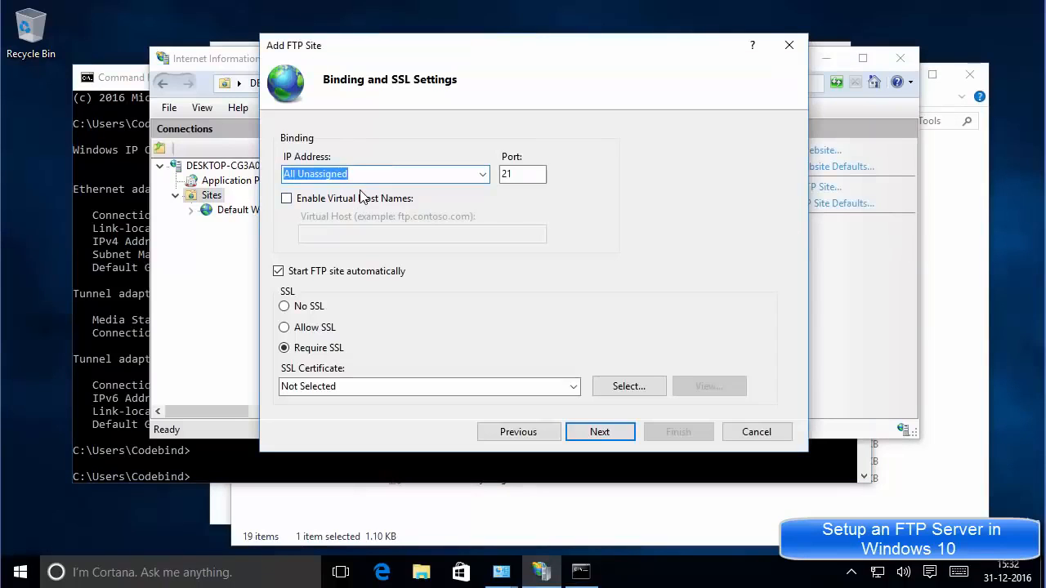
Bind the FTP site to 192.168.245.138 with No SSL and continue to authentication.
key(ctrl+v)
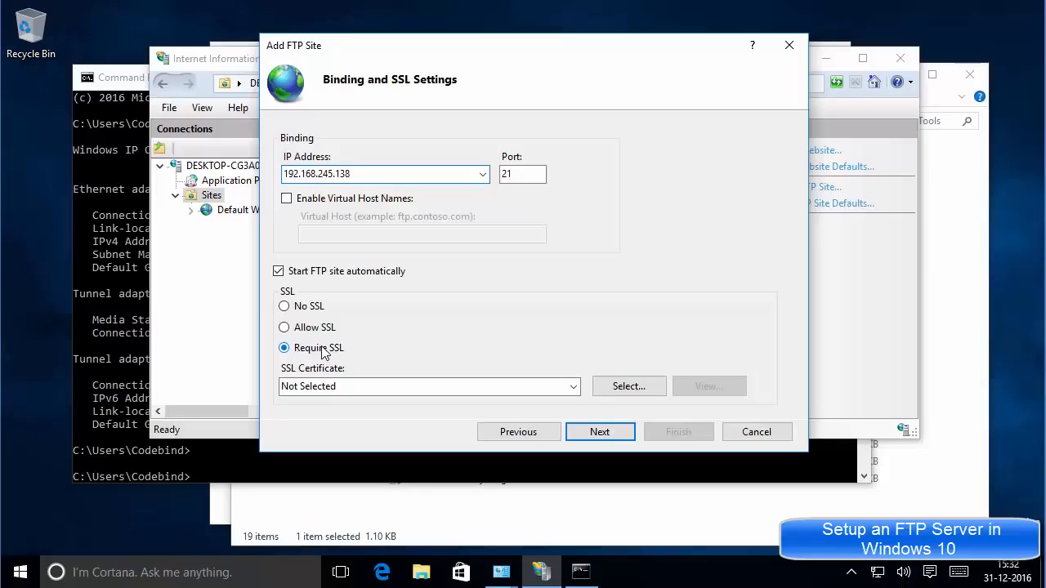
click(285, 308)
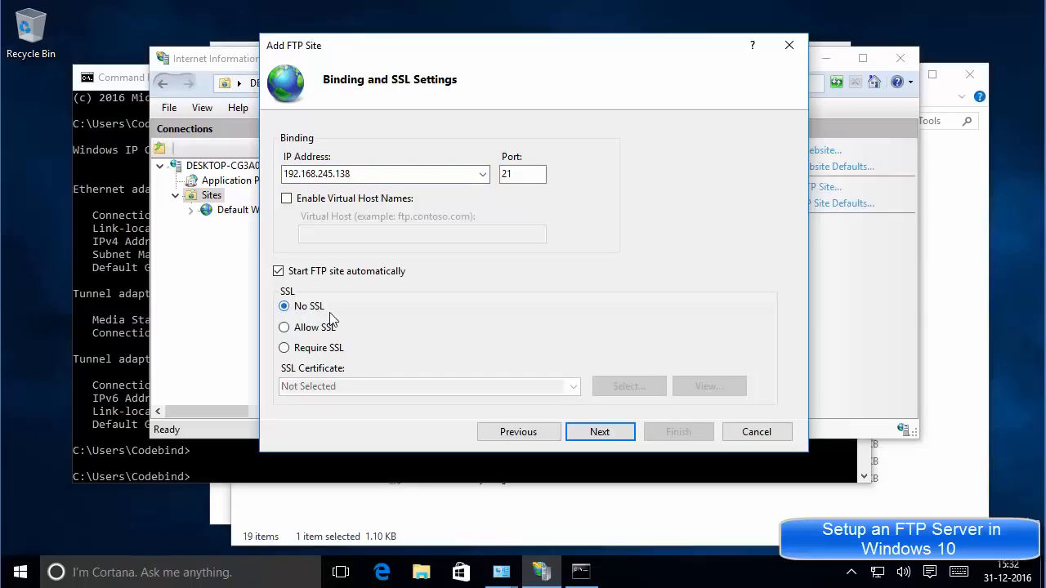
click(594, 435)
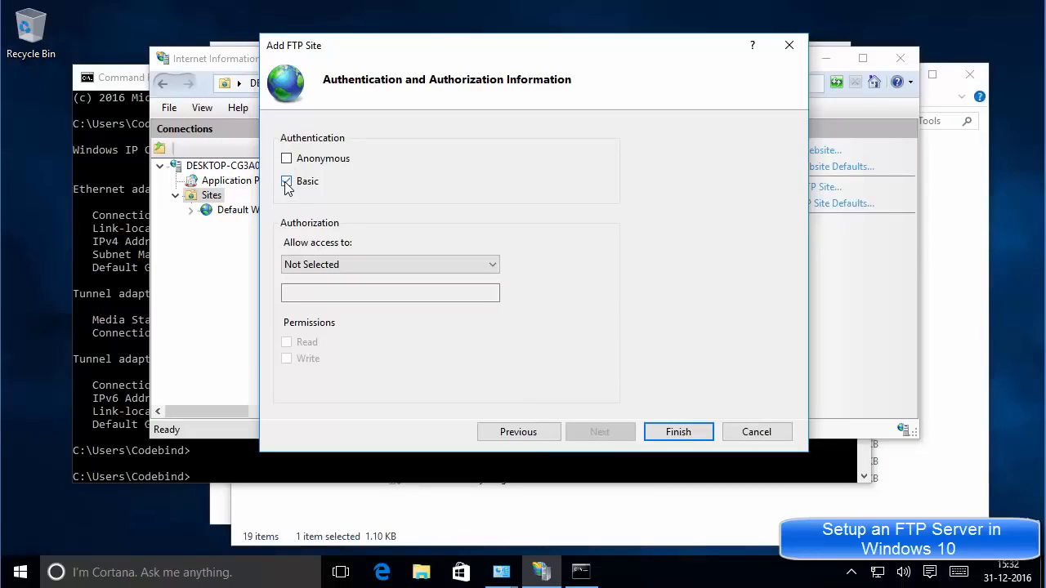
Restrict FTP site access to specified users and begin entering the allowed user name.
click(396, 262)
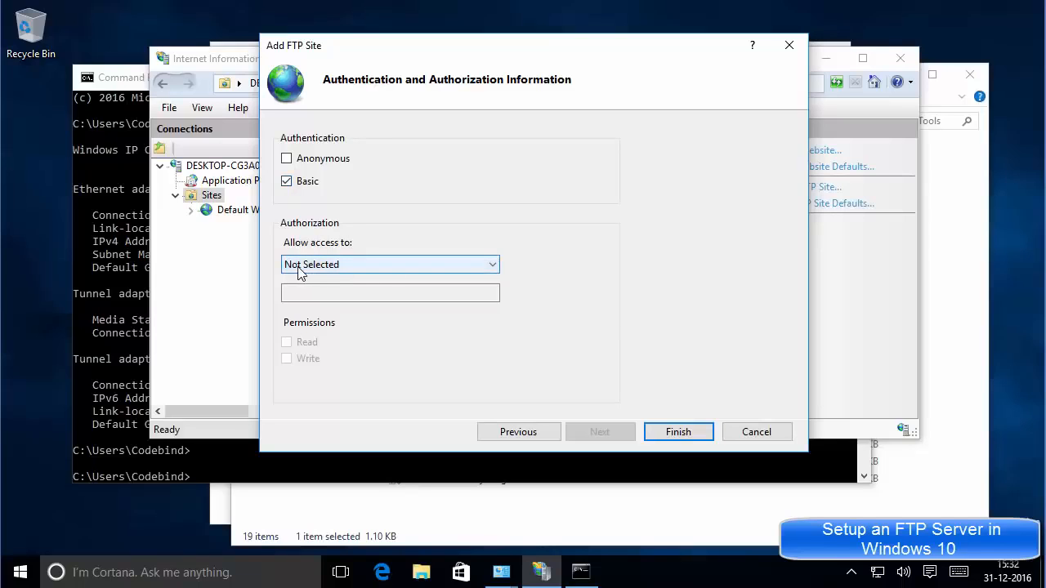
click(339, 265)
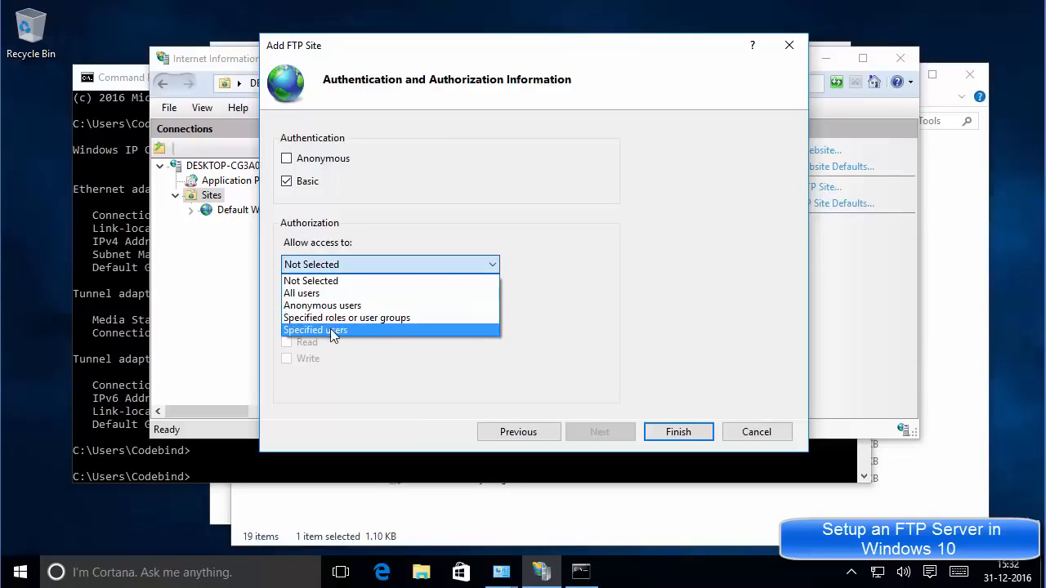
click(312, 330)
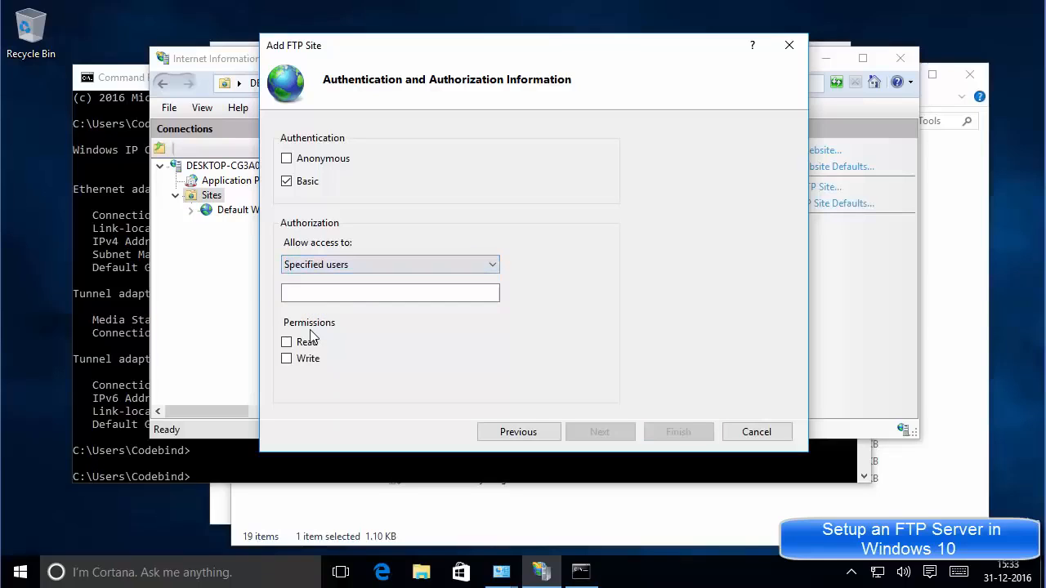
click(338, 292)
click(335, 292)
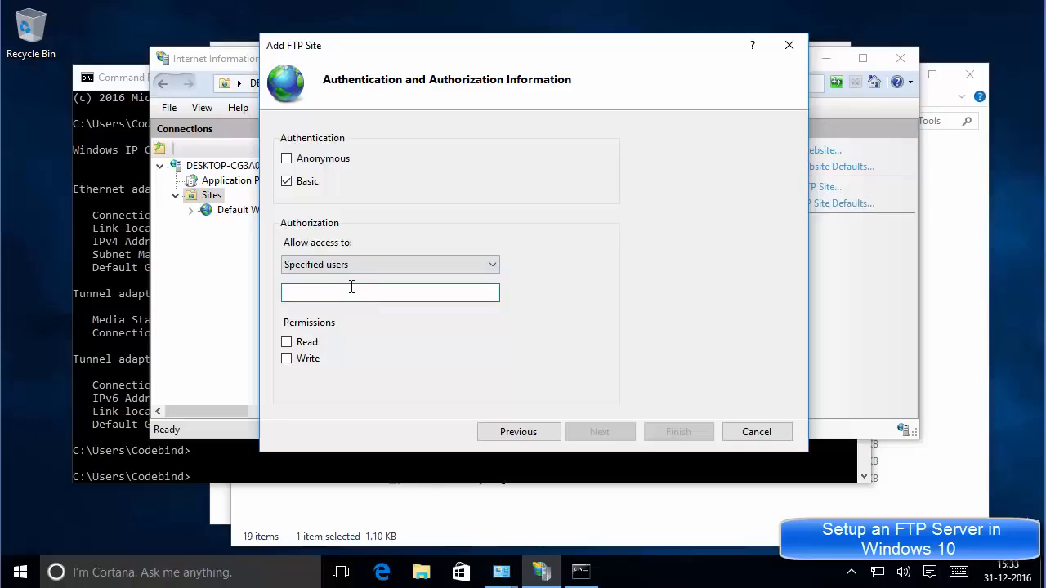
Grant the specified user Read permission and finish creating the FTP site.
click(21, 575)
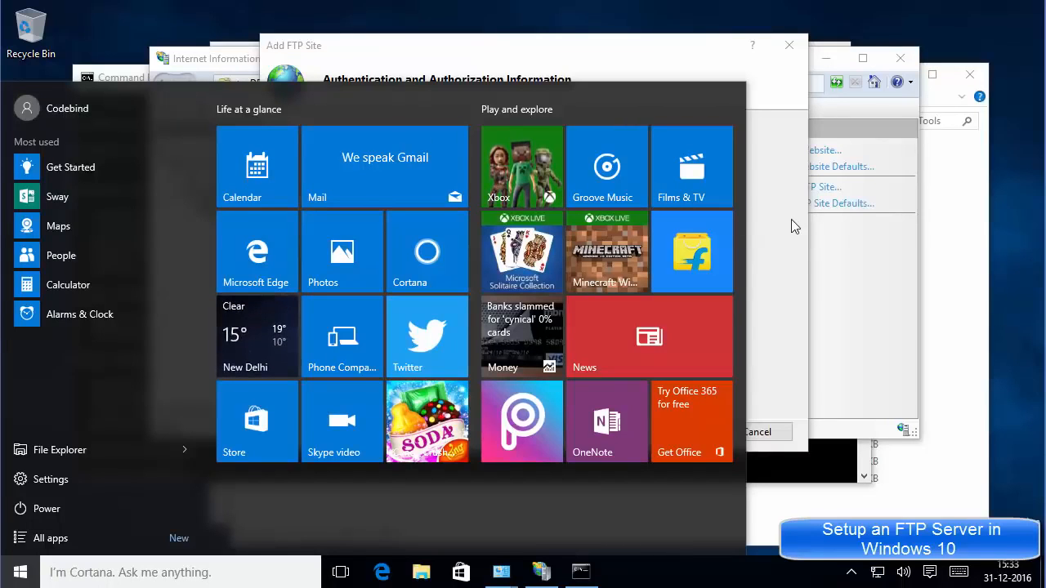
click(20, 578)
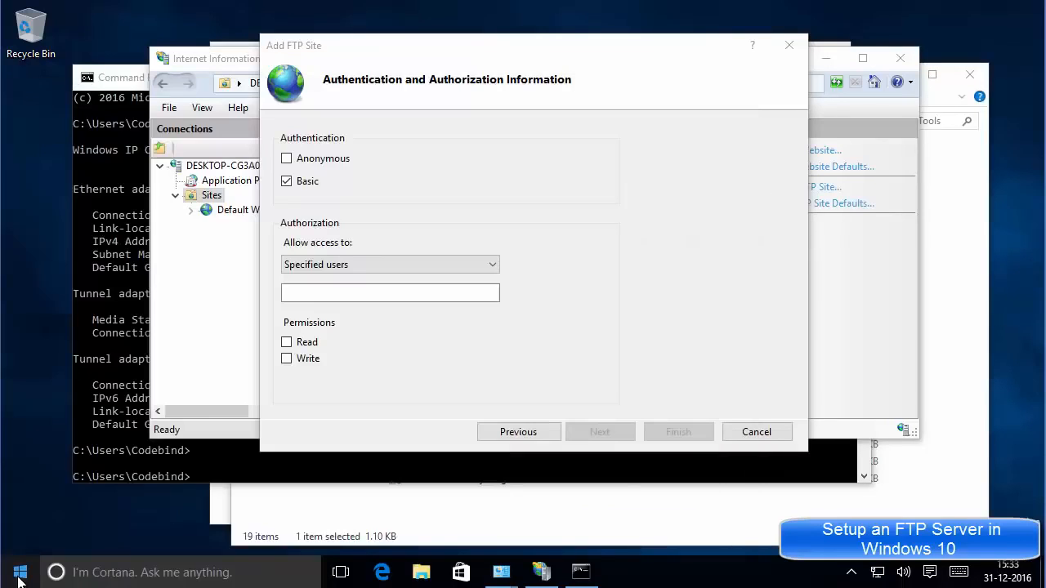
click(20, 578)
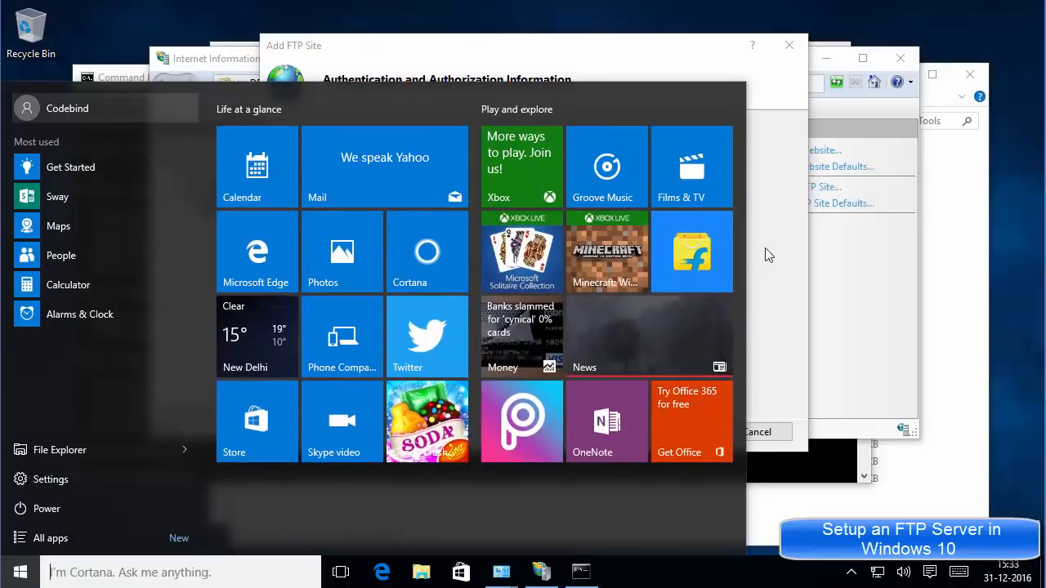
click(789, 262)
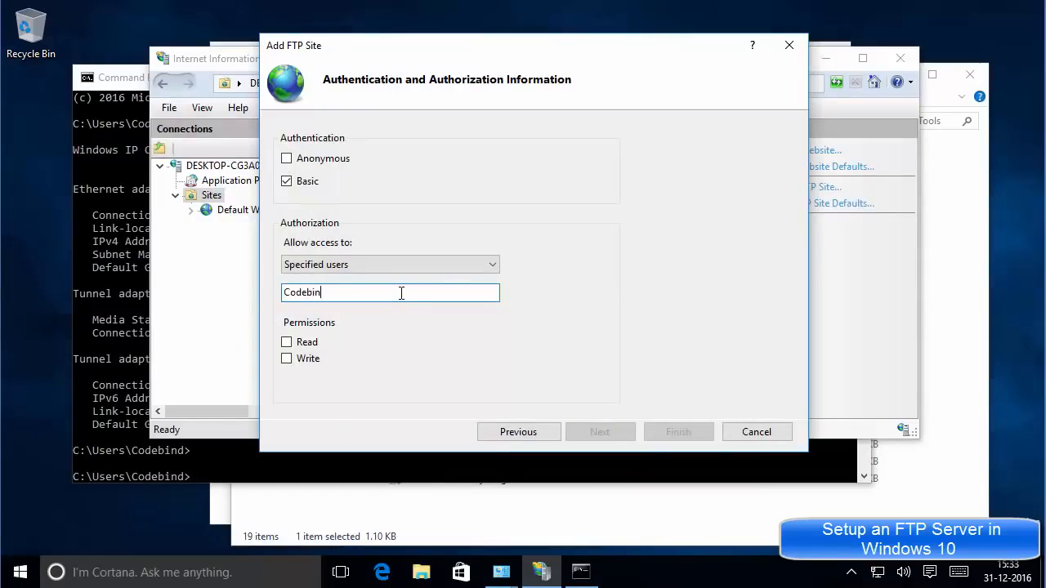
click(286, 342)
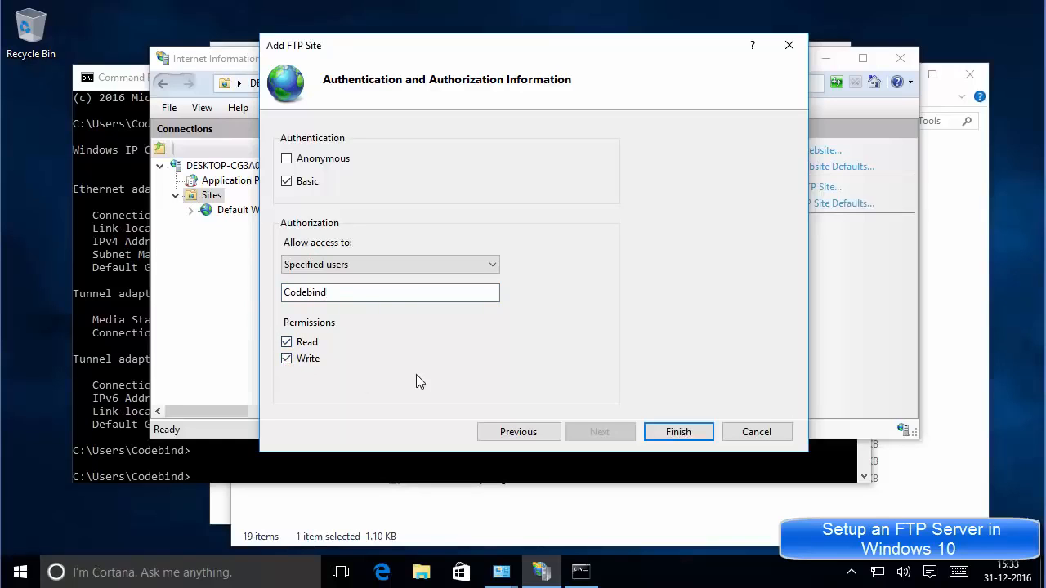
click(668, 431)
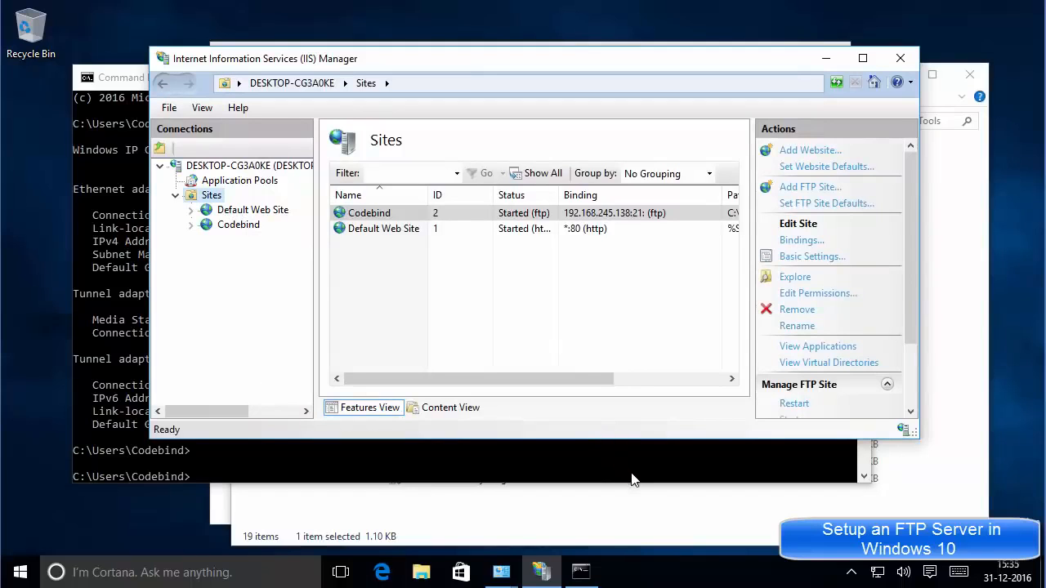
Switch Control Panel home to Small icons view and open Windows Firewall.
click(584, 516)
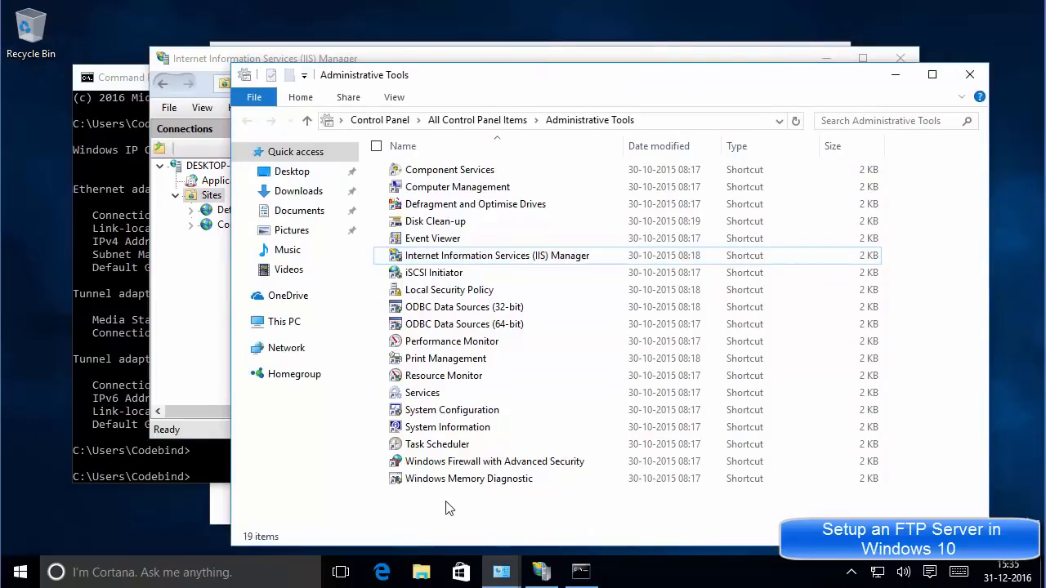
click(380, 121)
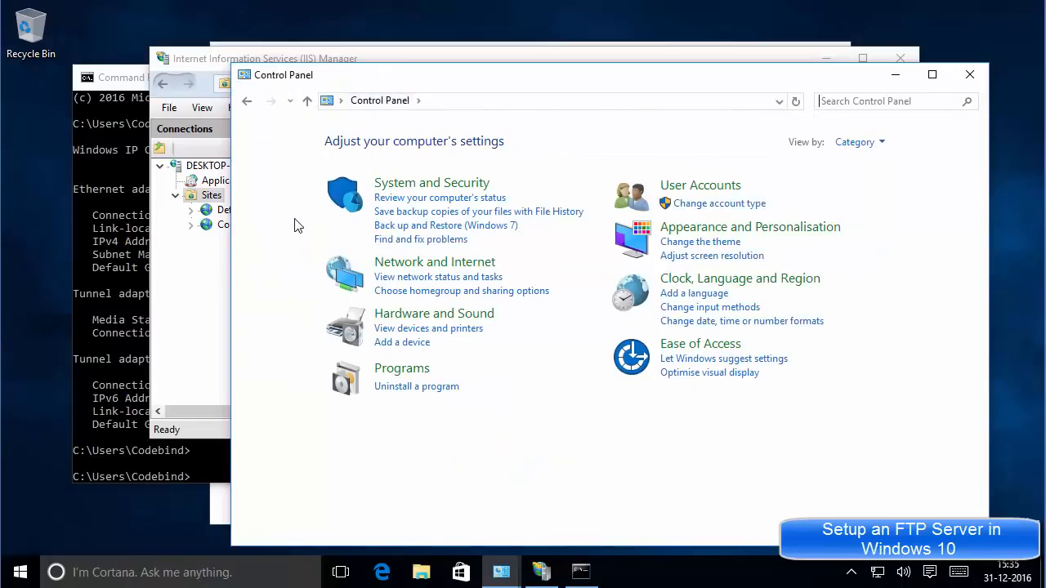
click(850, 142)
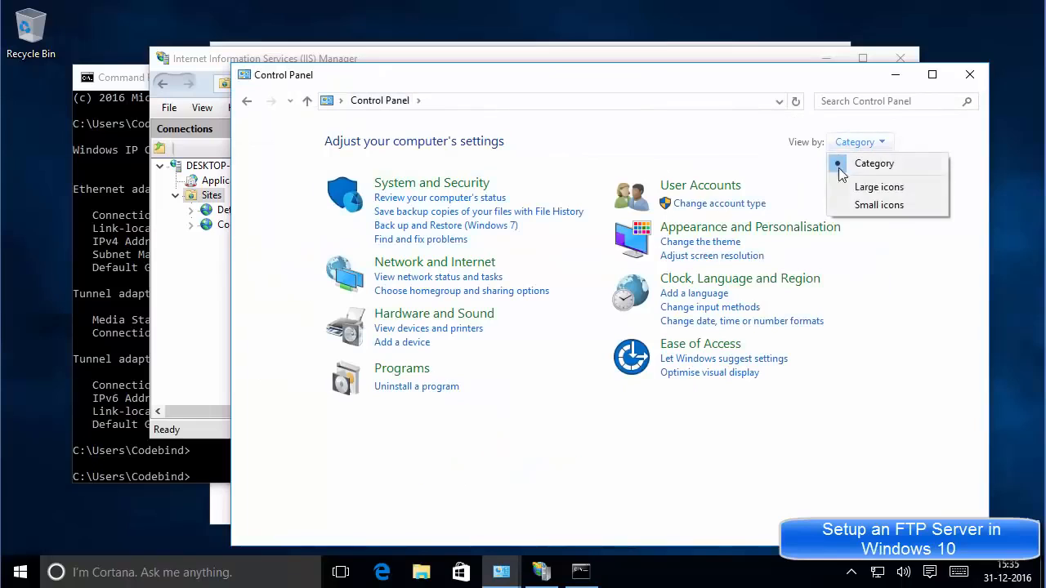
click(867, 205)
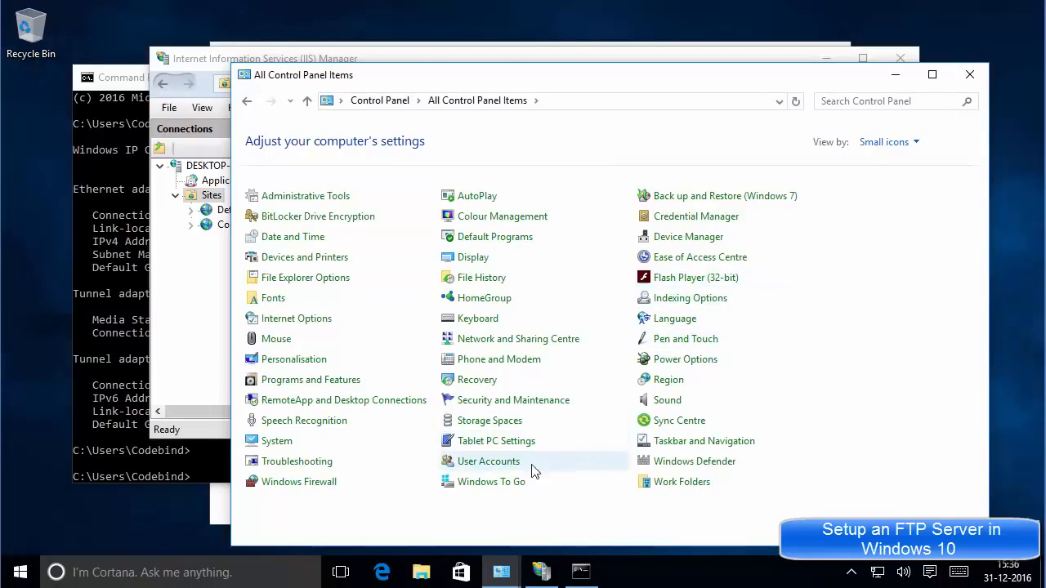
click(294, 483)
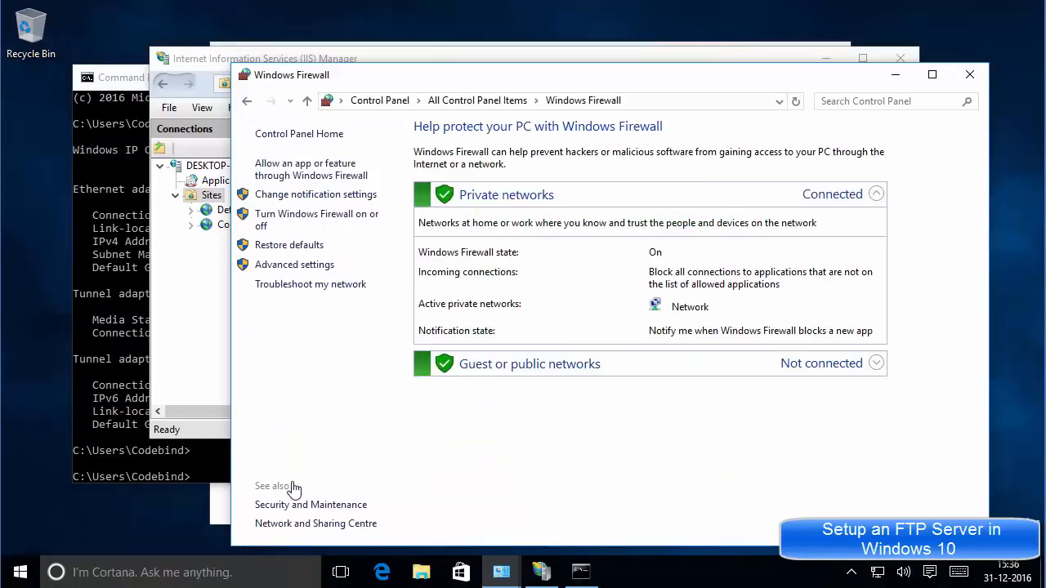
Allow FTP Server through Windows Firewall on Private and Public networks and save.
click(305, 178)
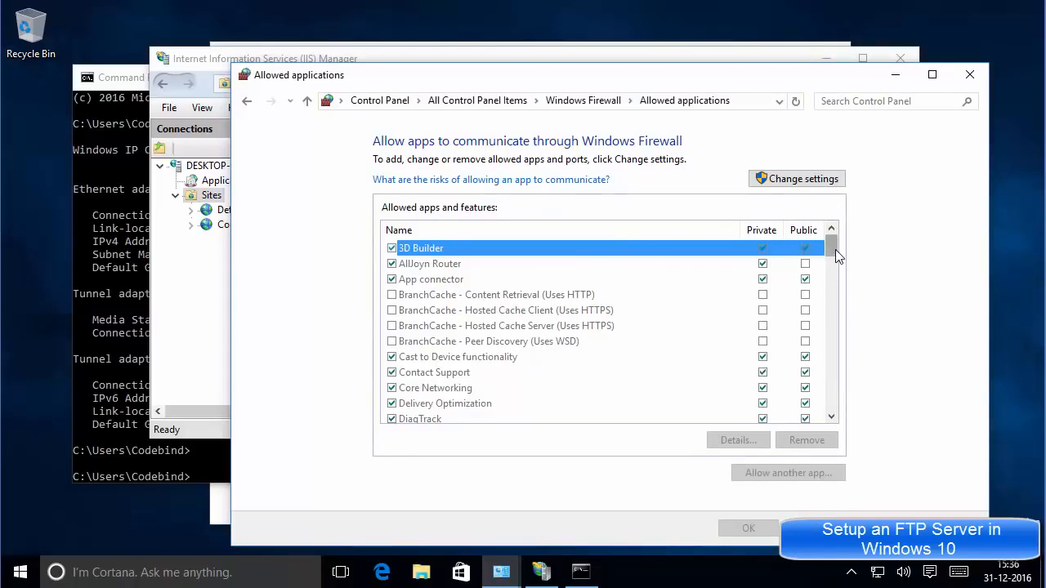
mouse_move(836, 249)
mouse_down()
mouse_move(834, 274)
mouse_move(832, 249)
mouse_up()
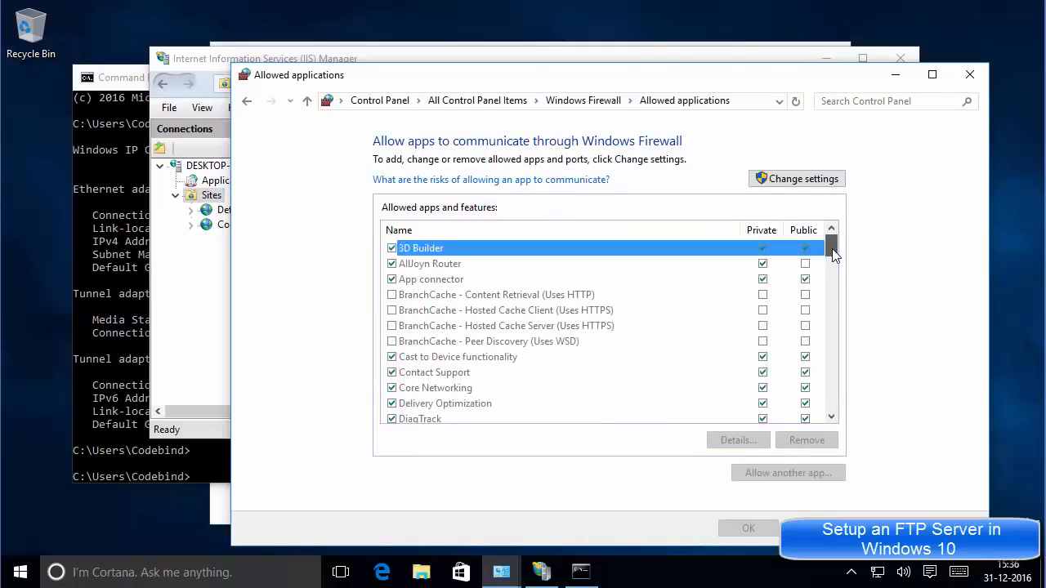
click(787, 181)
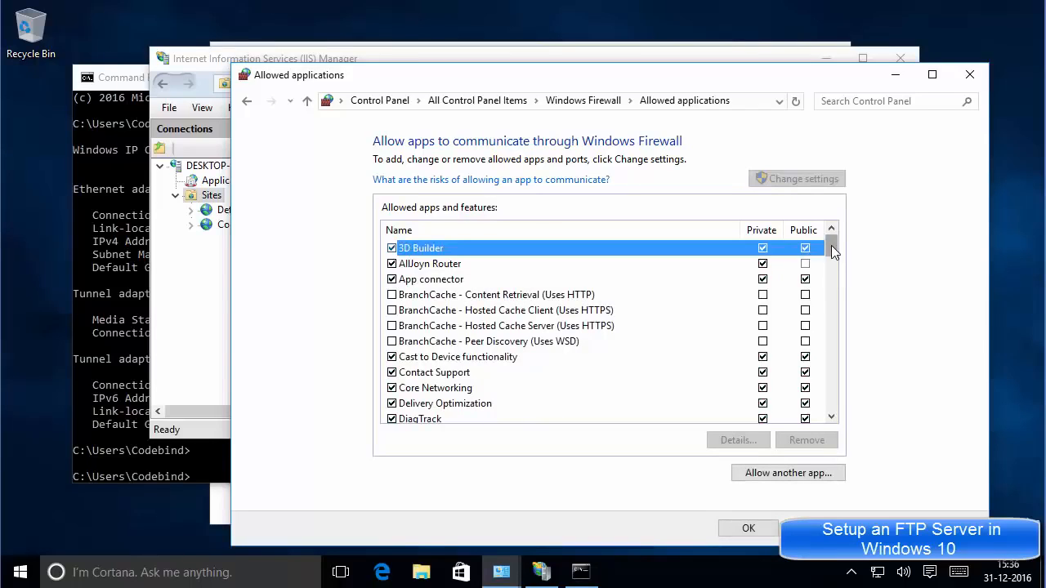
drag(831, 245, 831, 271)
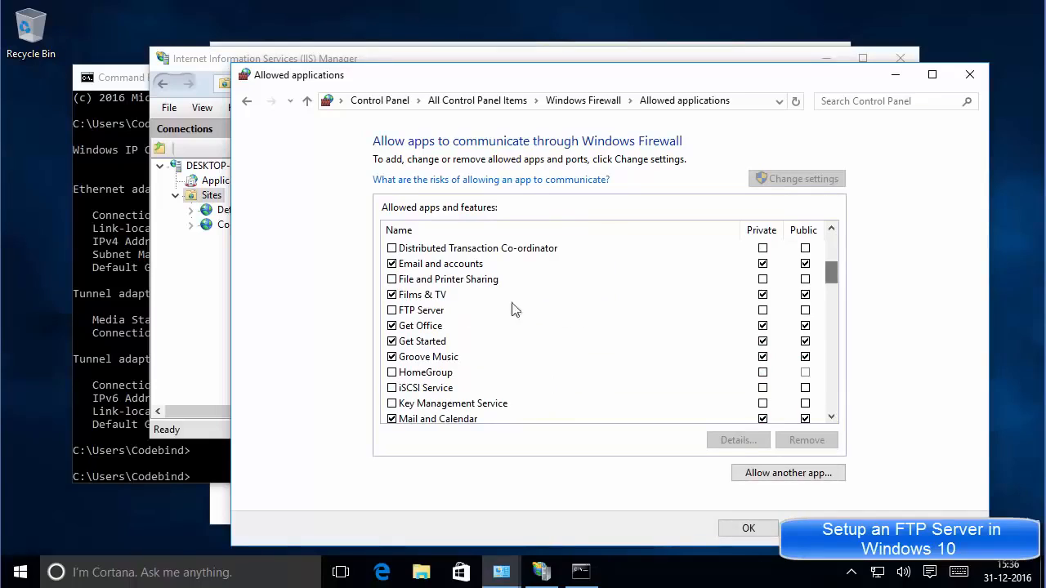
click(393, 311)
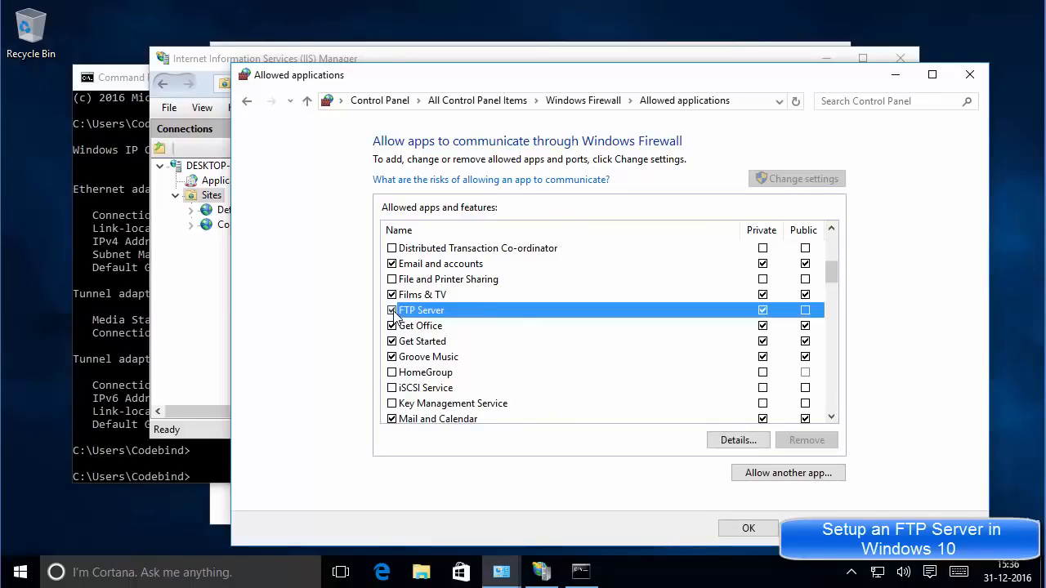
click(805, 311)
click(806, 312)
click(748, 530)
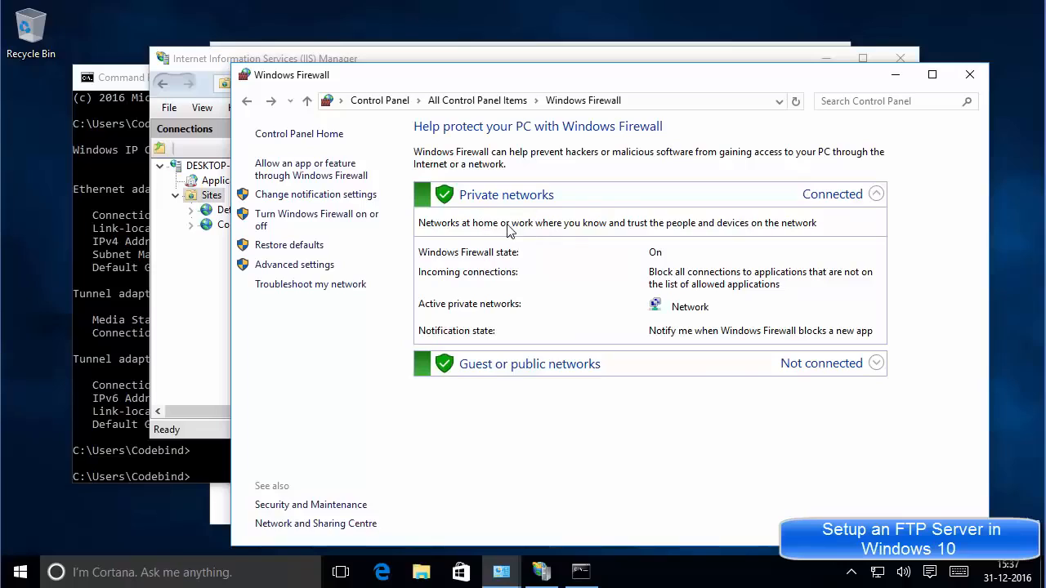
Turn Windows Firewall off for both private and public networks.
click(307, 219)
click(422, 252)
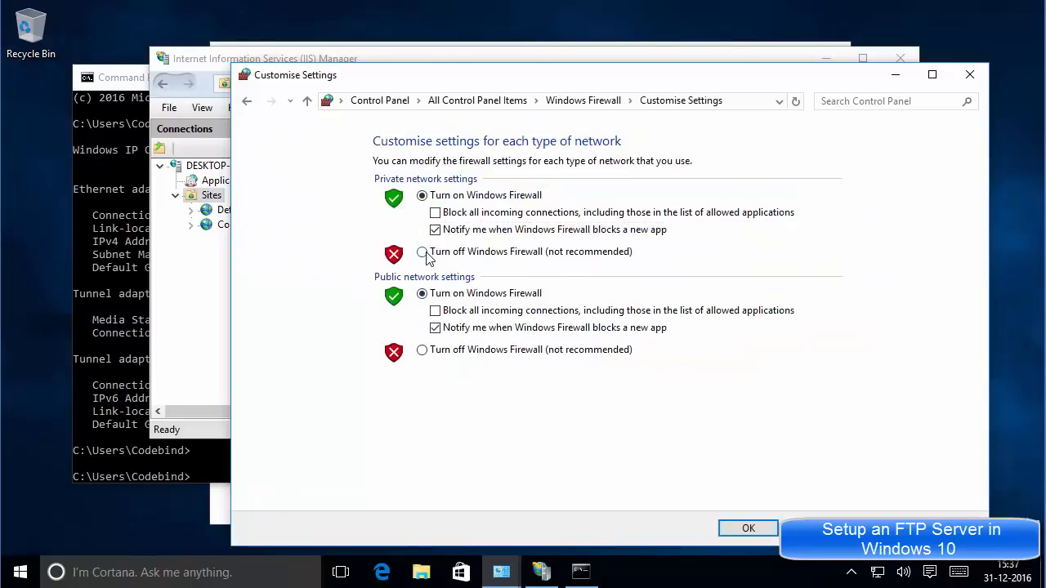
click(423, 351)
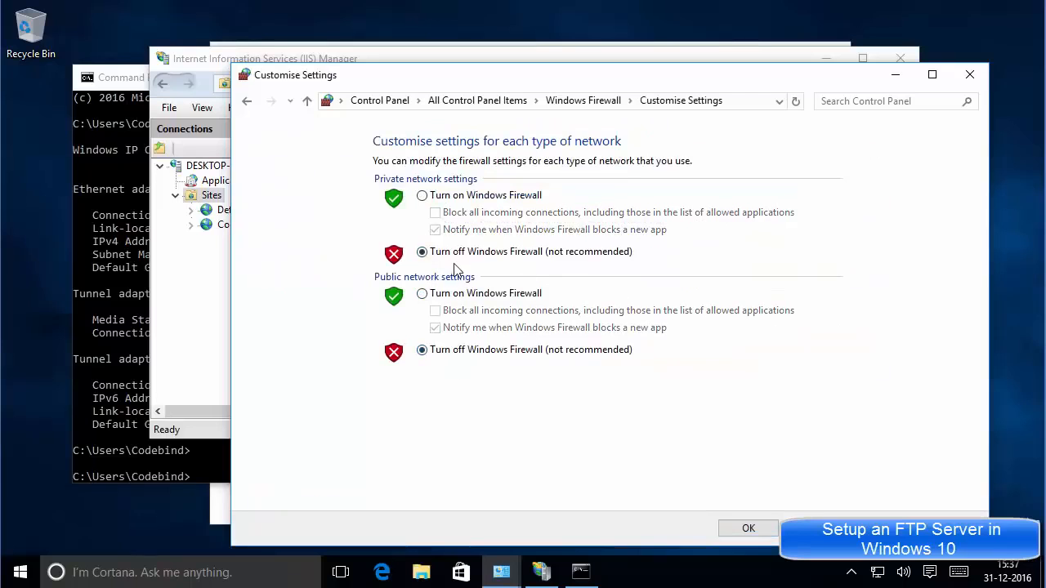
click(741, 531)
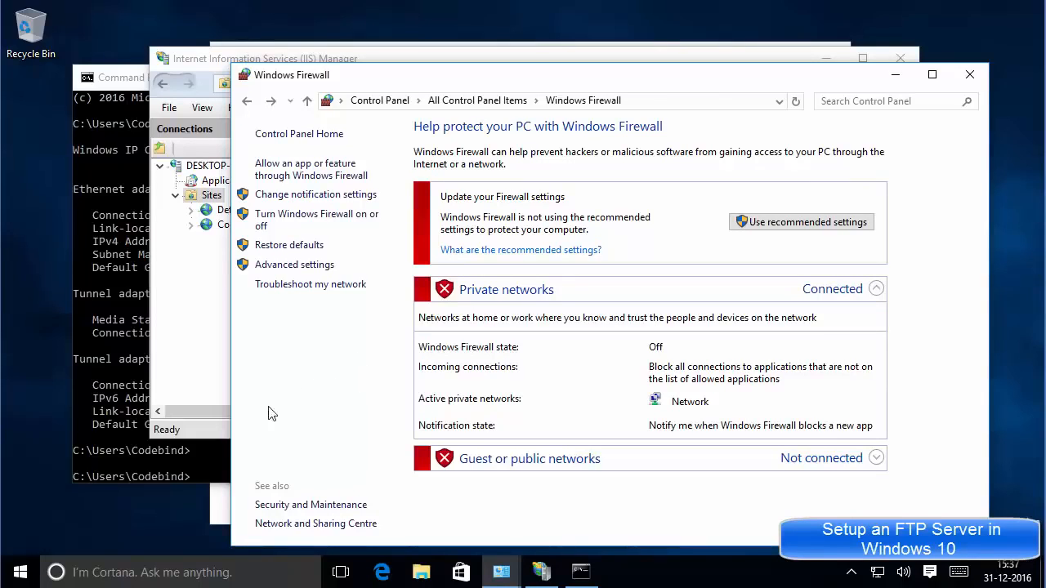
click(21, 574)
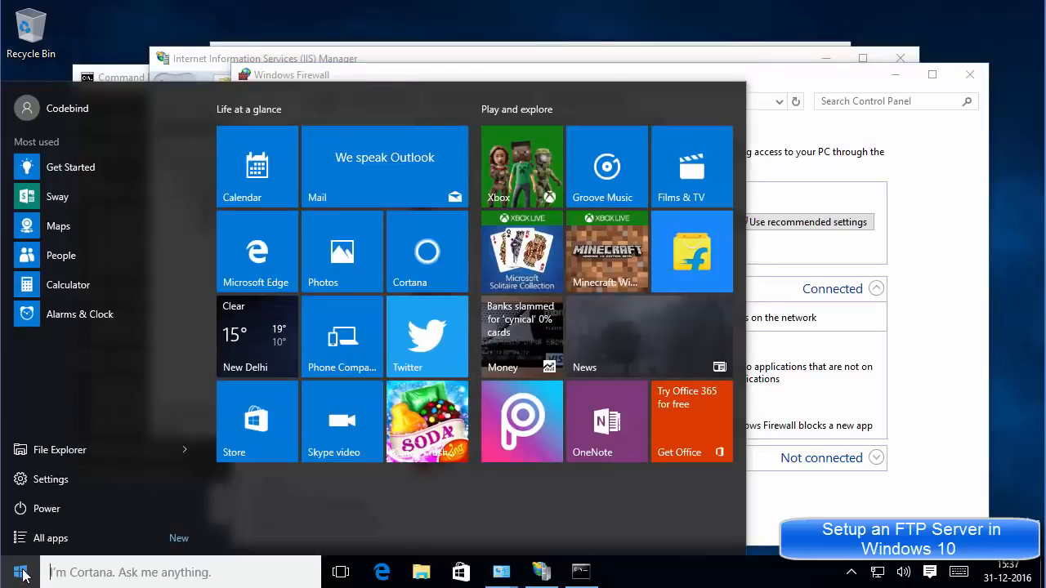
Open Windows Settings and go to Accounts > Family & other users.
click(64, 481)
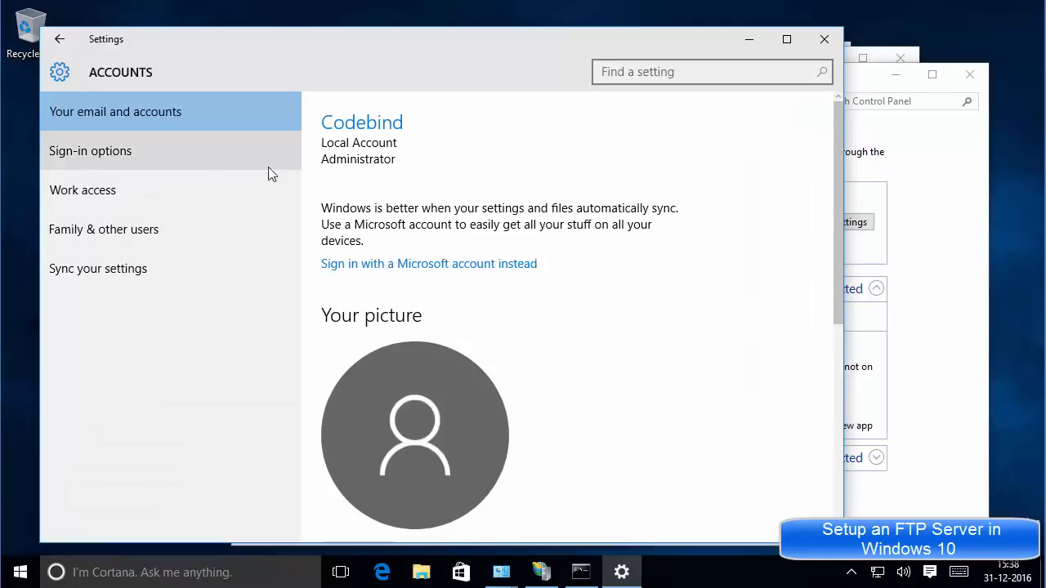
click(100, 237)
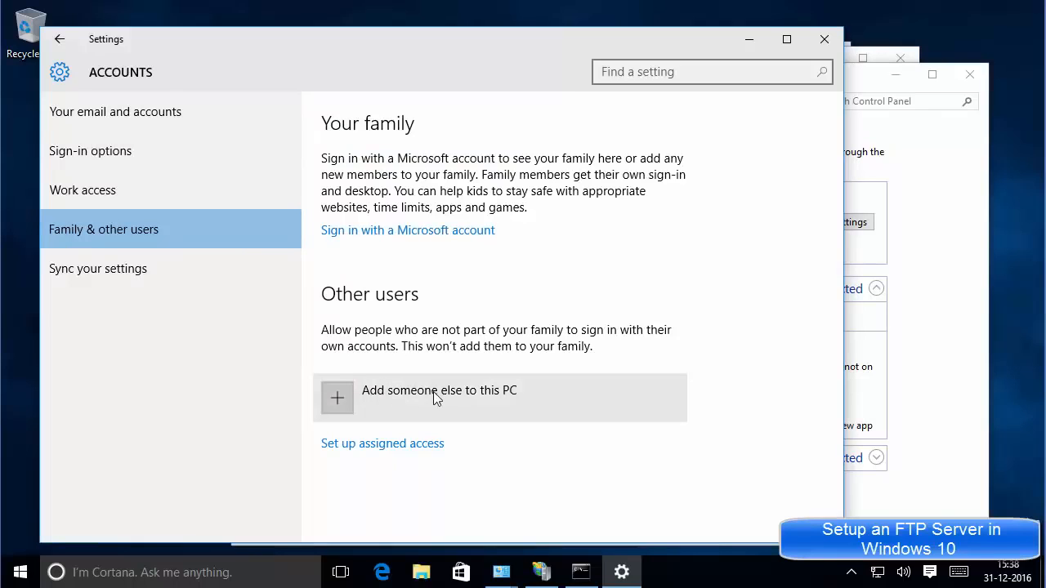
Start adding another user as a local account without a Microsoft account.
click(340, 403)
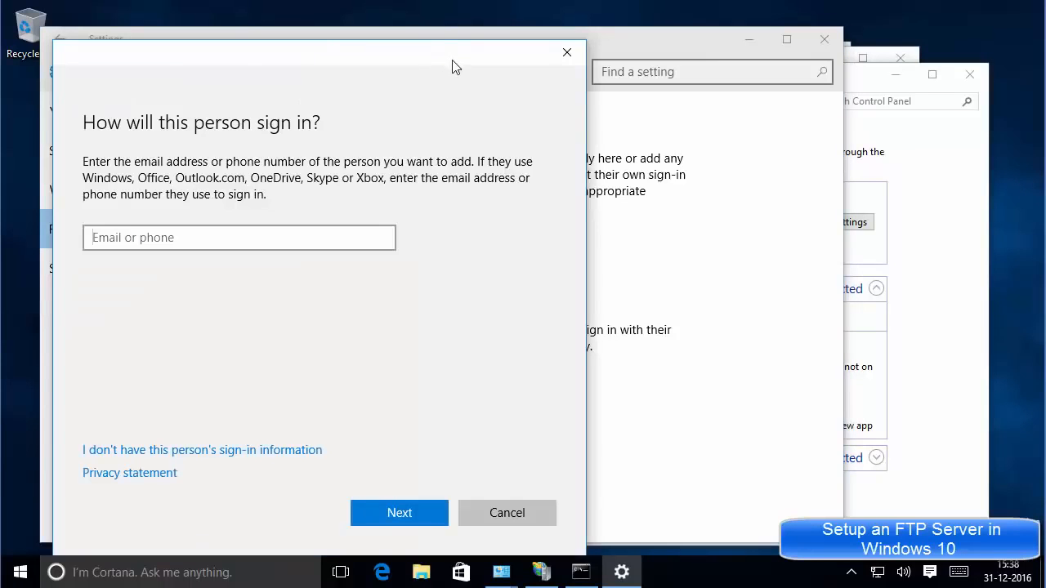
drag(448, 62, 546, 51)
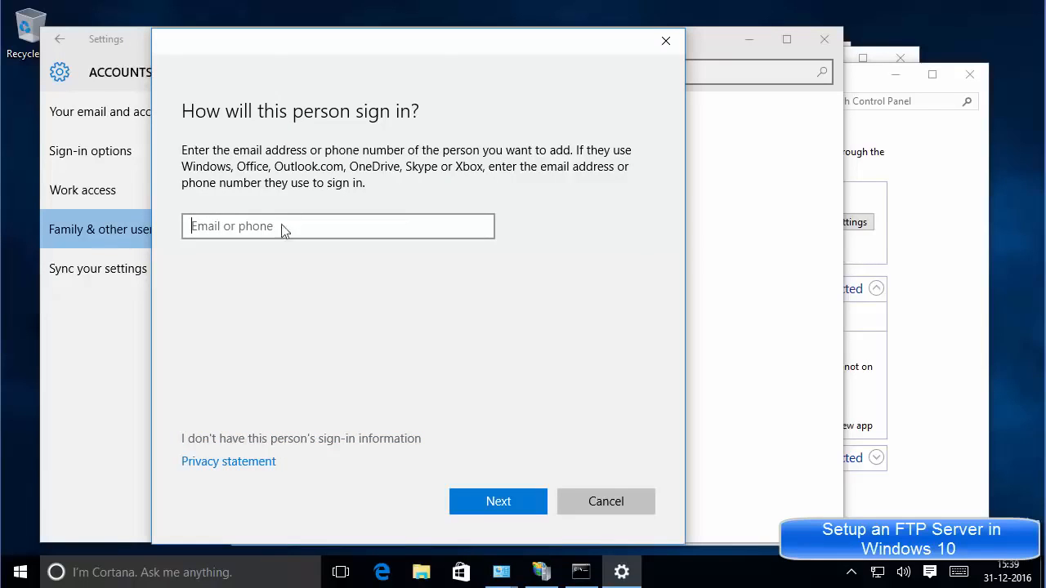
click(300, 446)
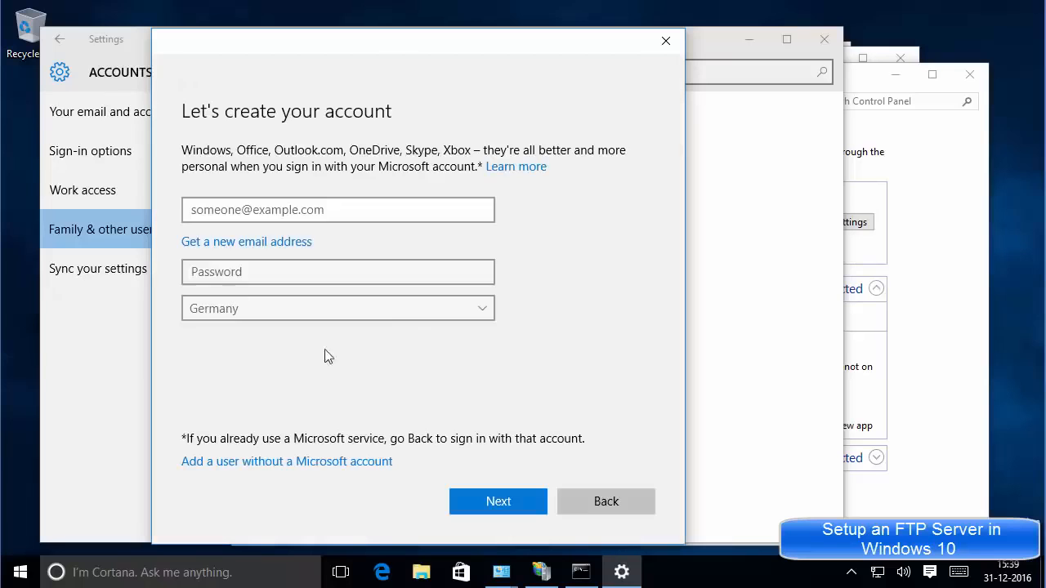
click(225, 463)
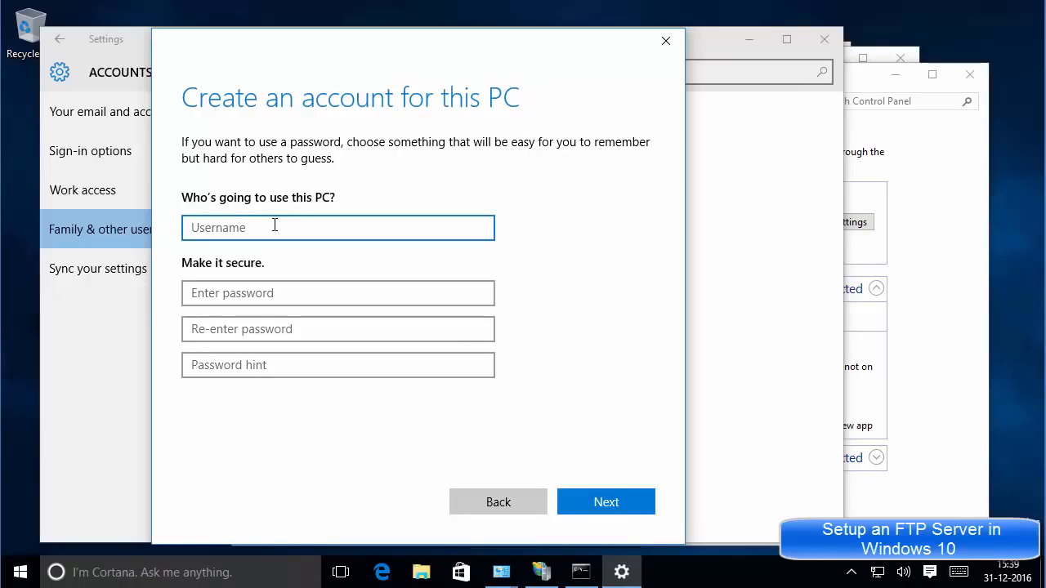
Create local user ftp-user with the password entered twice and a hint.
text(ftp-user)
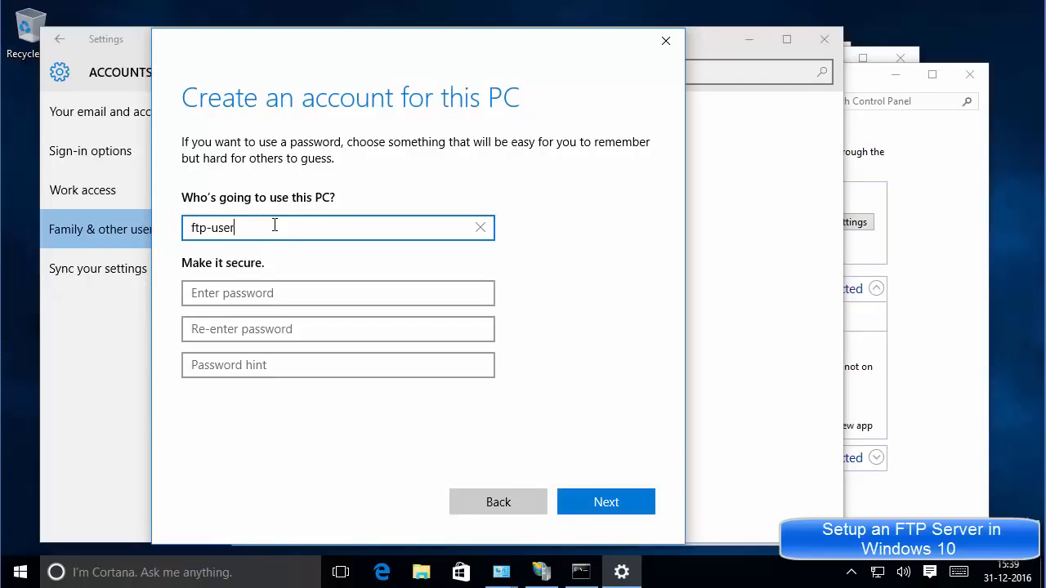
click(252, 293)
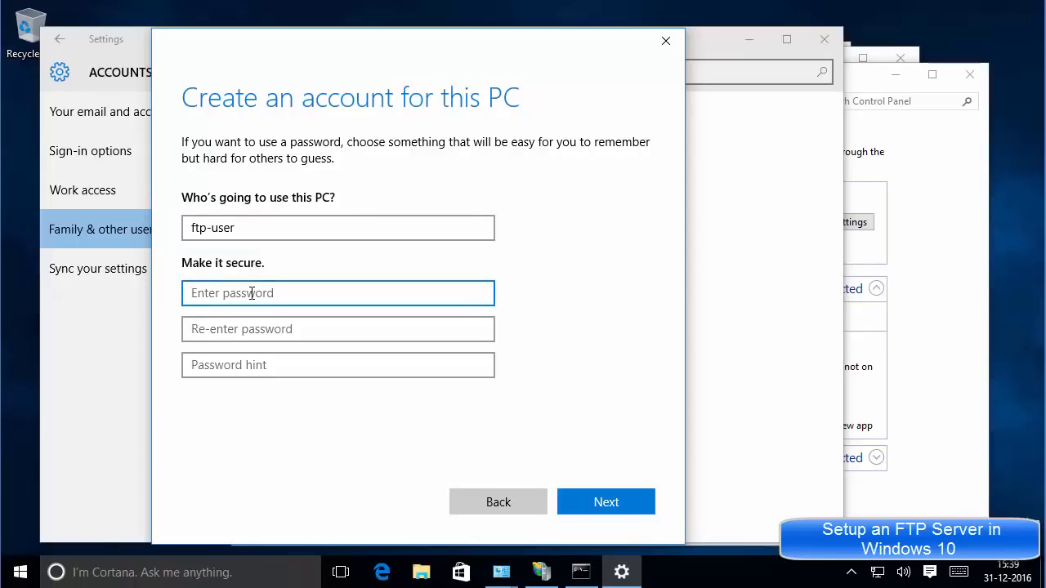
text(***)
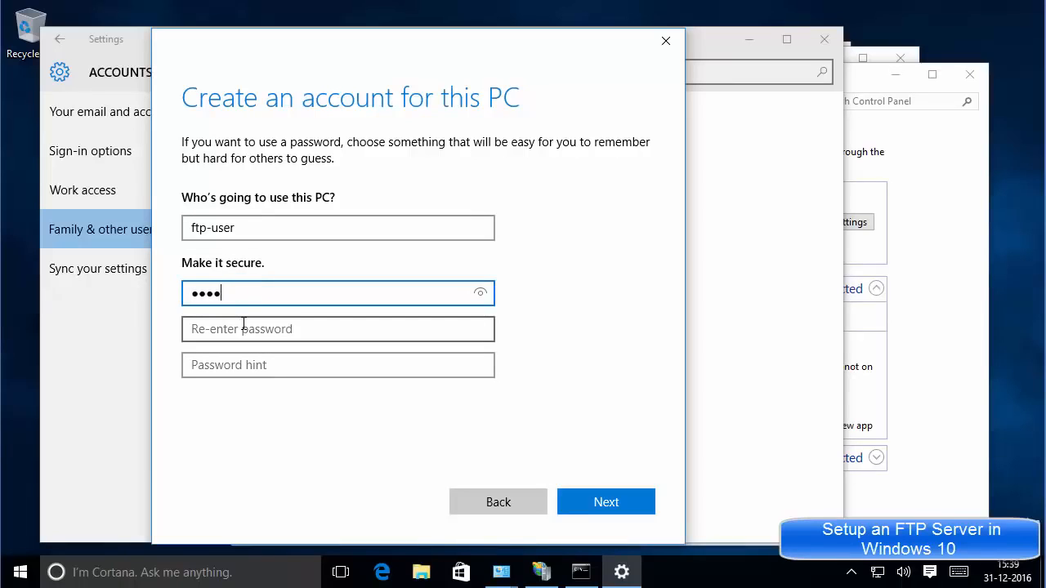
click(244, 325)
text(***)
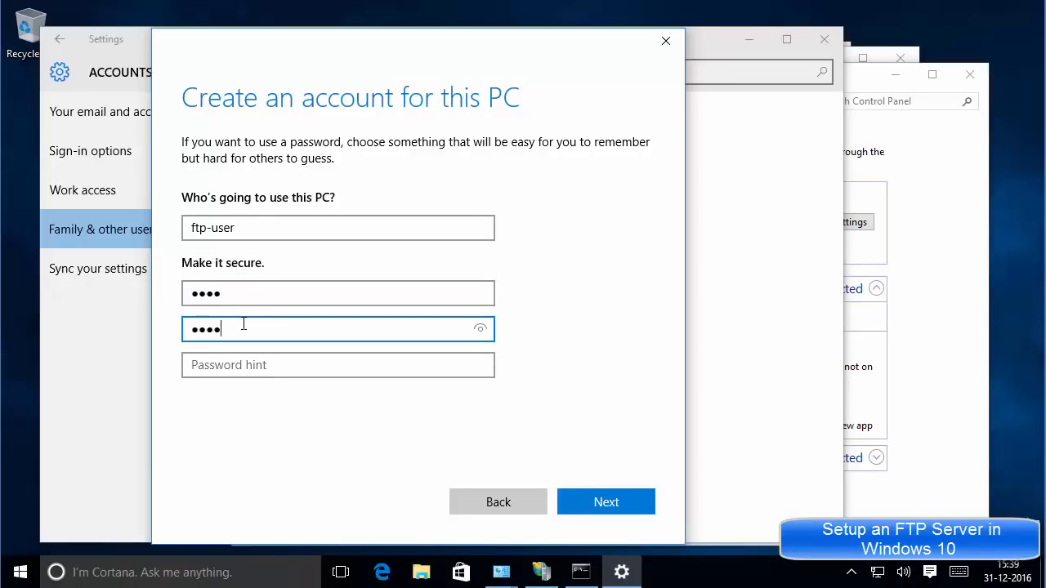
click(246, 364)
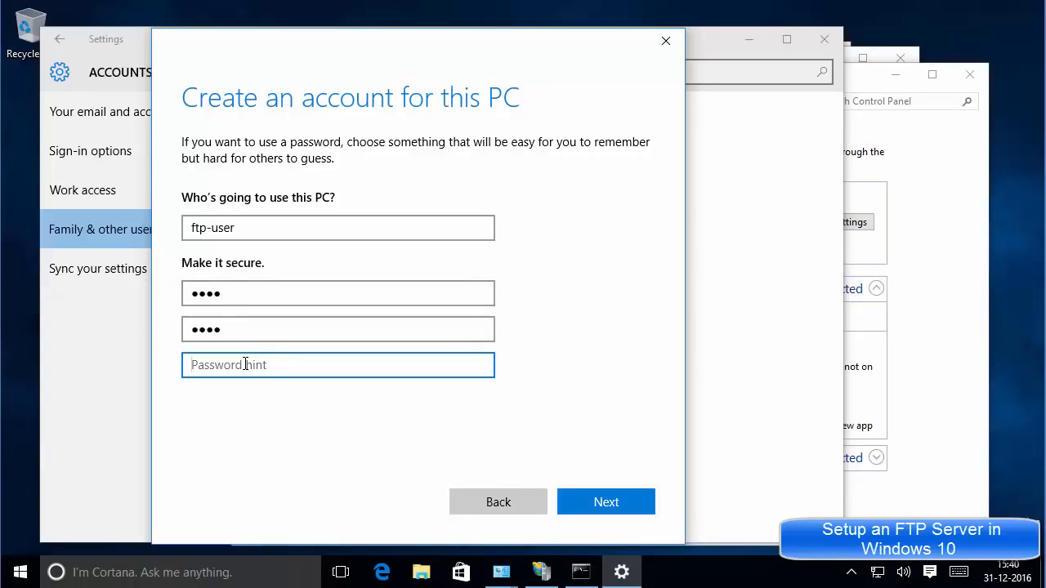
text(hint)
click(605, 506)
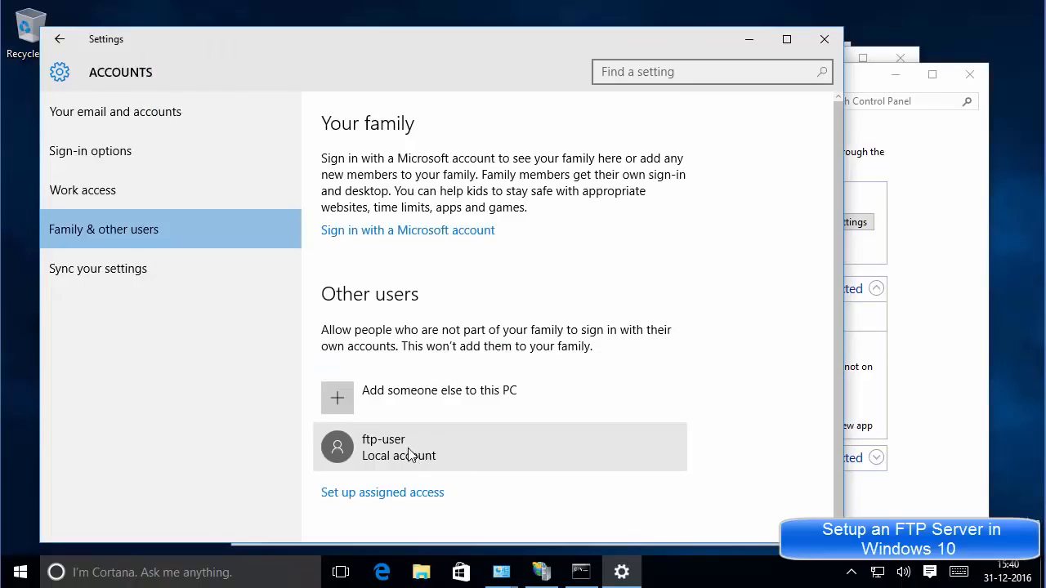
Close Settings and open FTP Authorization Rules for the Codebind site in IIS Manager.
click(824, 40)
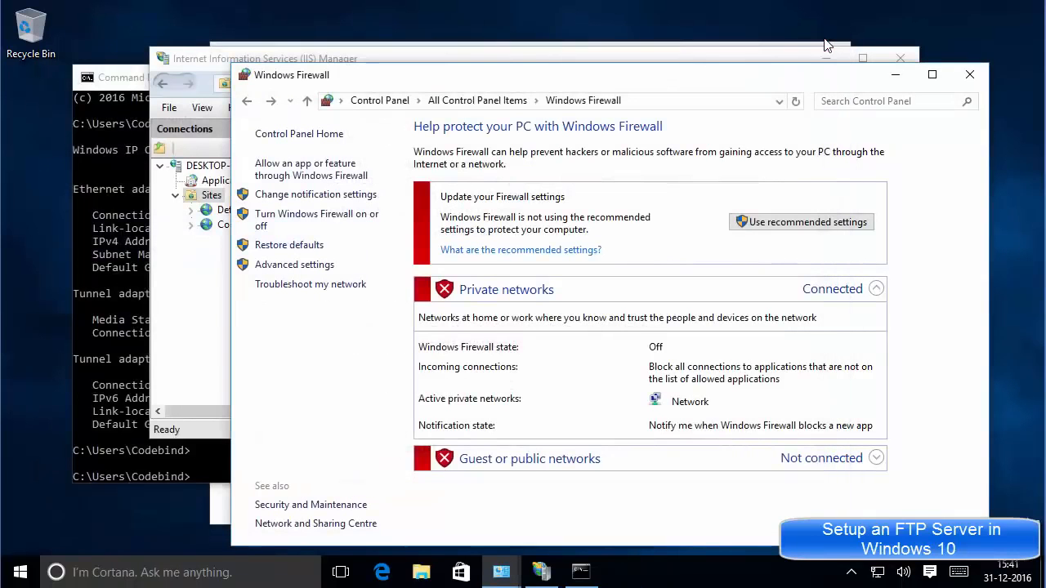
click(196, 285)
drag(436, 64, 469, 83)
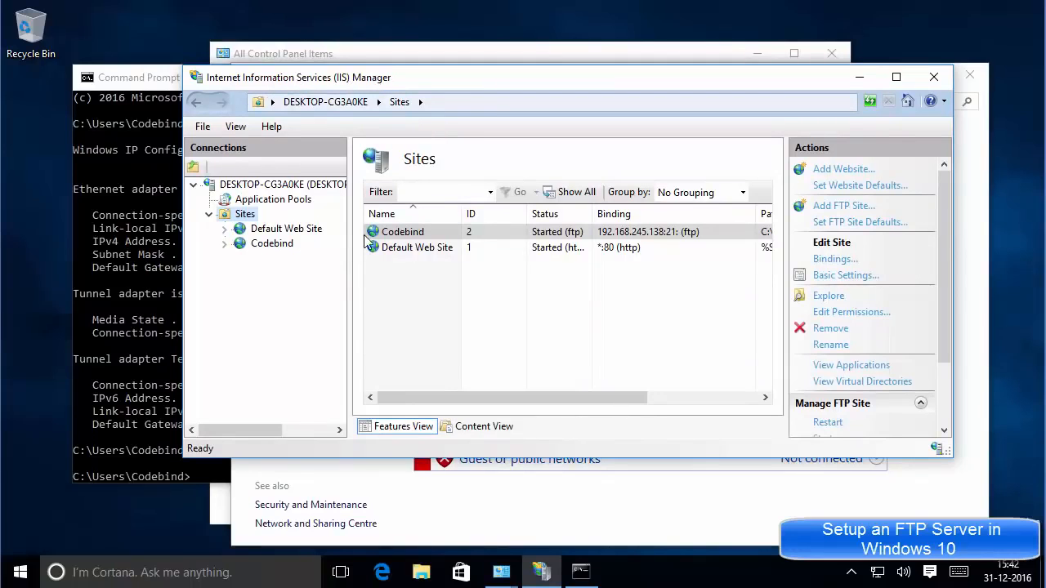
click(280, 251)
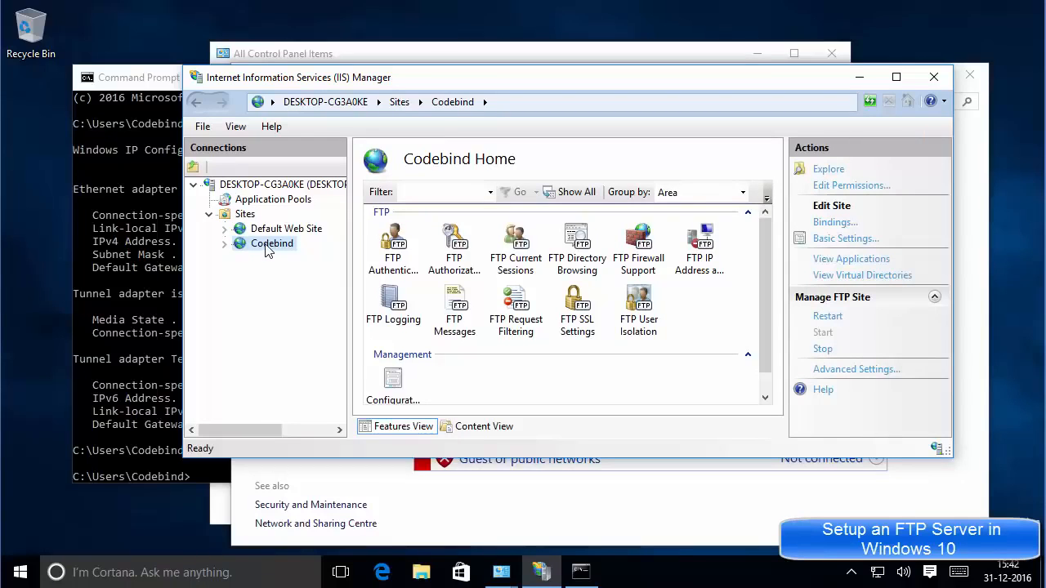
click(456, 273)
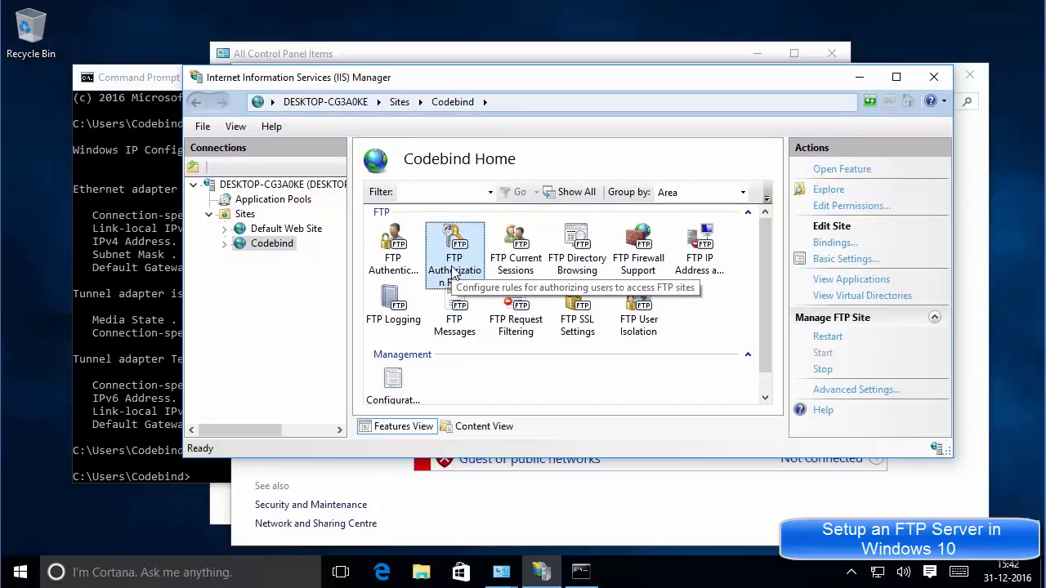
double_click(456, 268)
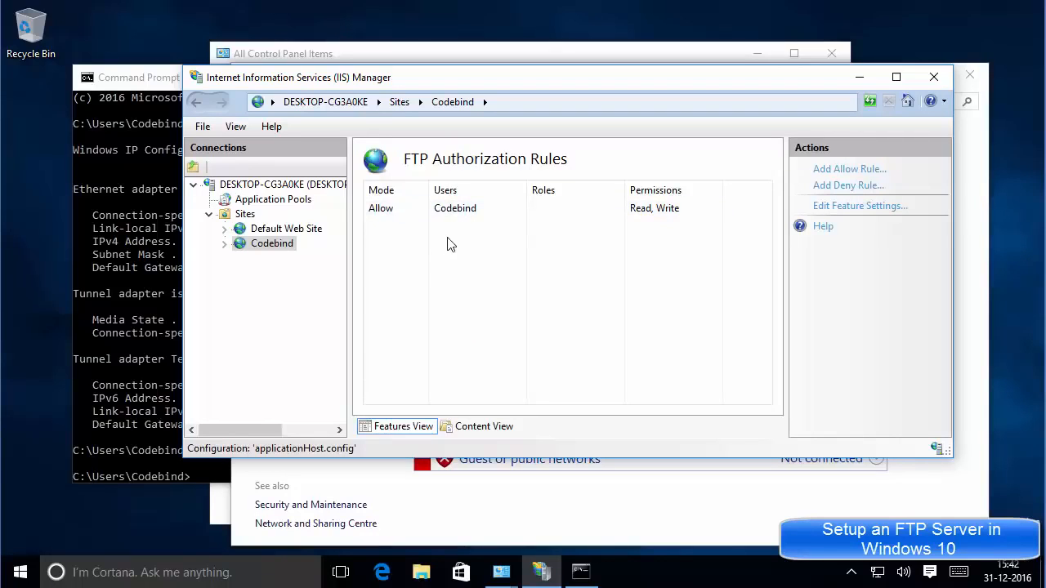
Add an Allow rule for specified users with Read and Write permissions.
right_click(451, 237)
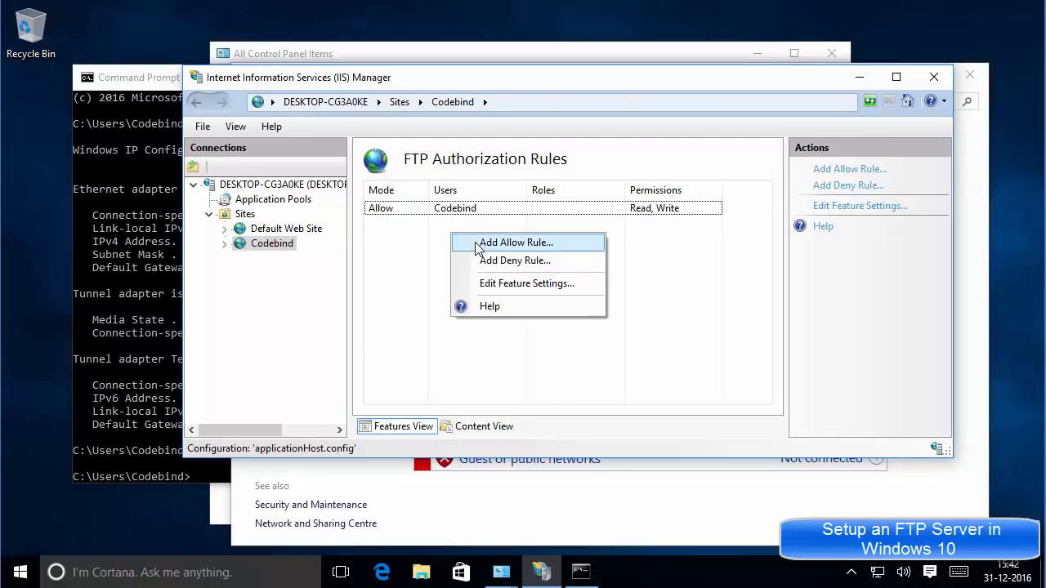
click(478, 246)
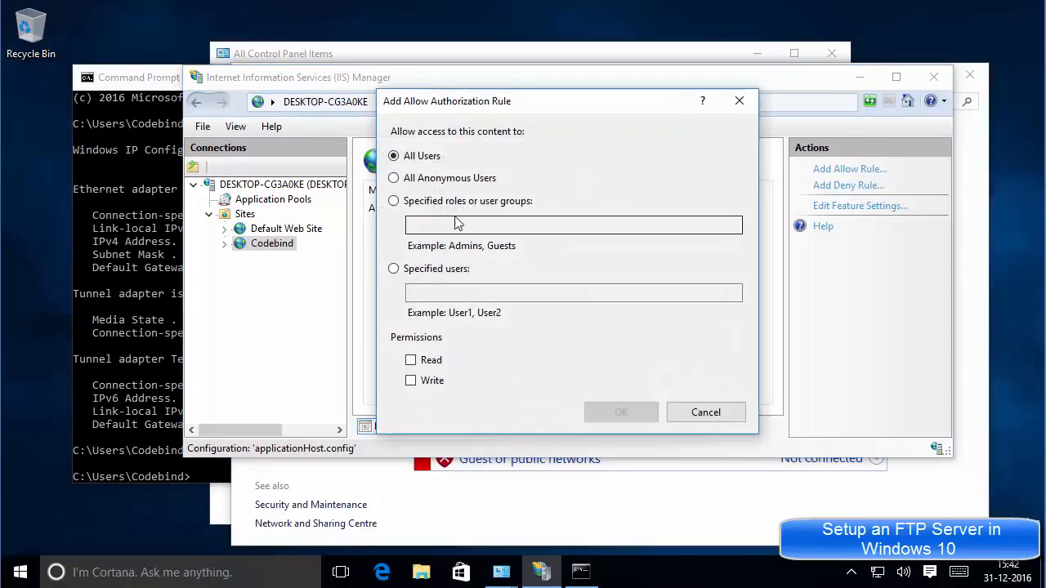
click(394, 270)
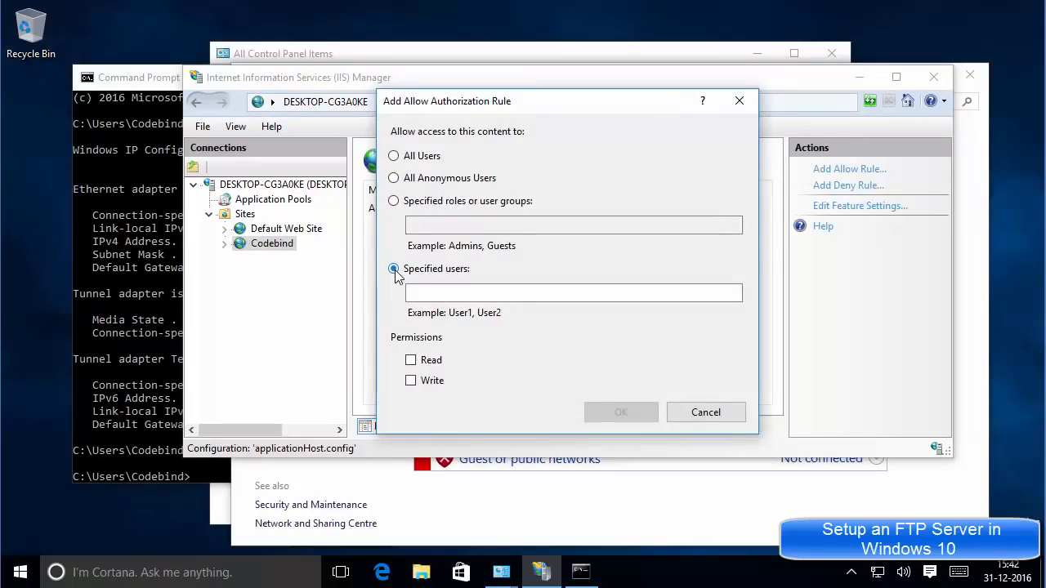
click(411, 360)
click(410, 381)
Enter ftp-user as the rule's user, confirm the rule, and close IIS Manager.
click(450, 294)
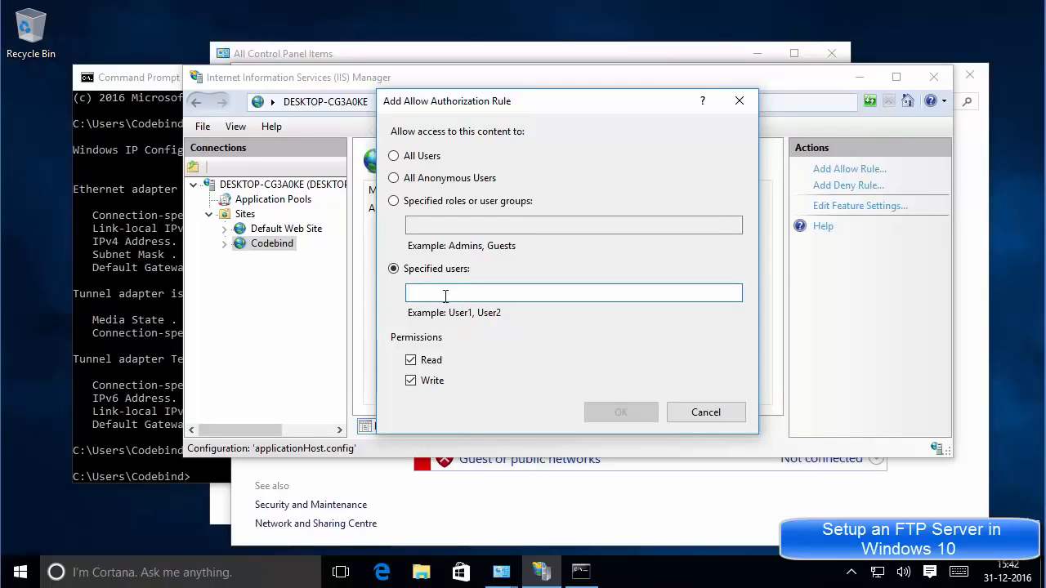
text(f)
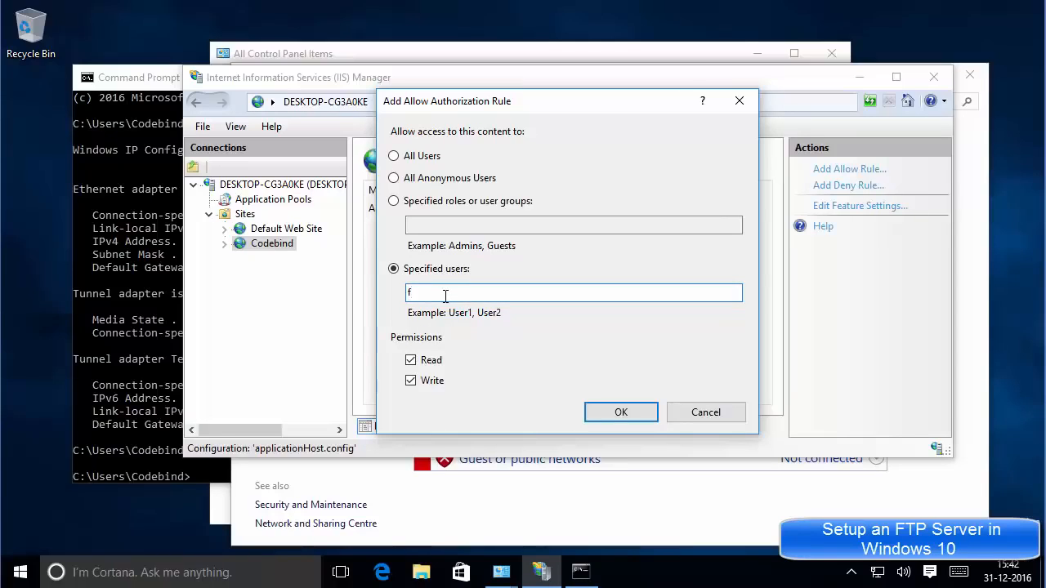
text(te)
text(-)
text(us)
text(er)
drag(446, 291, 408, 294)
mouse_move(501, 574)
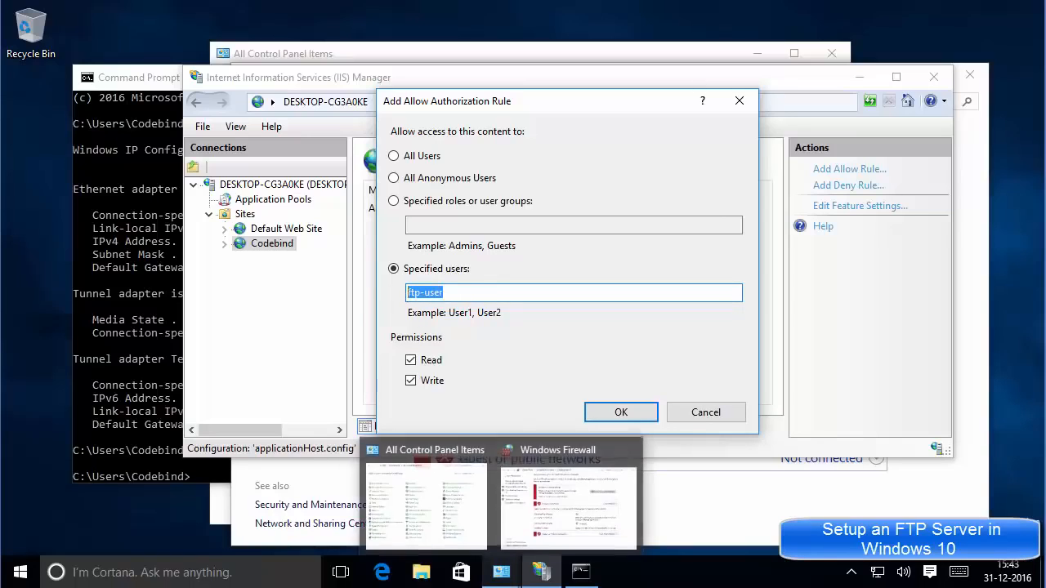
click(611, 415)
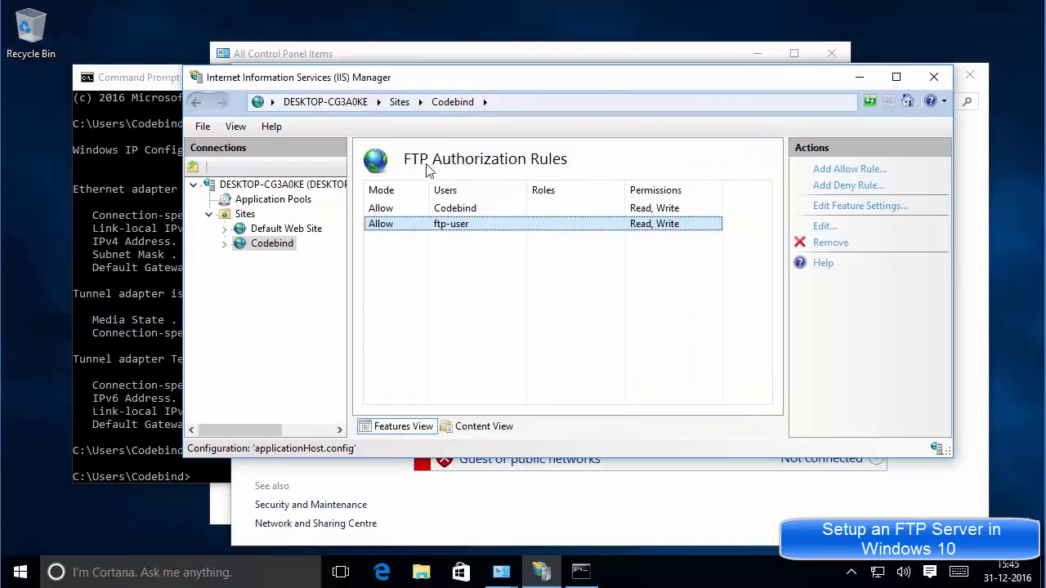
click(934, 77)
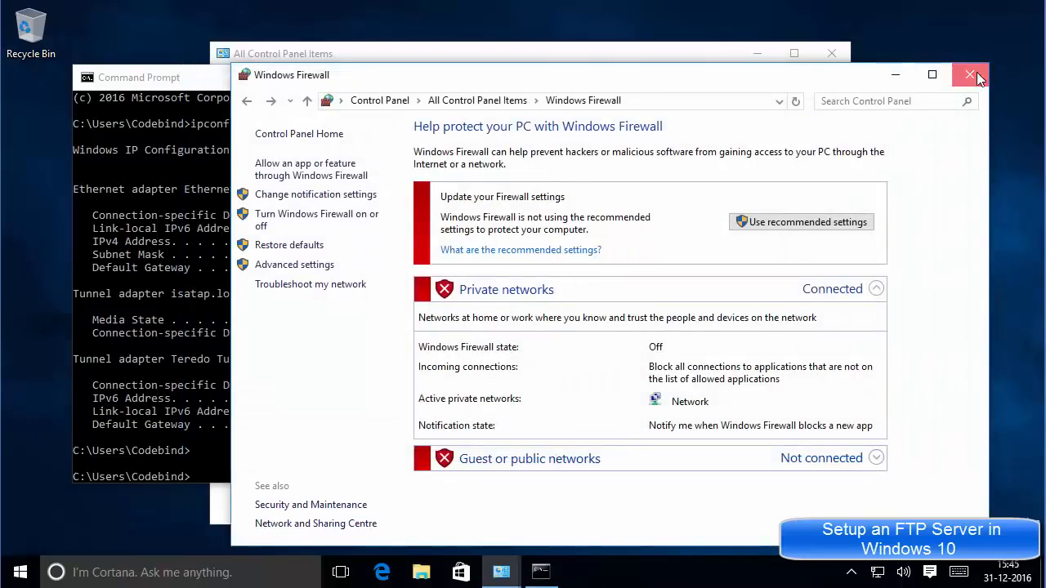
Close Windows Firewall and the remaining windows, leaving the bare desktop.
click(971, 75)
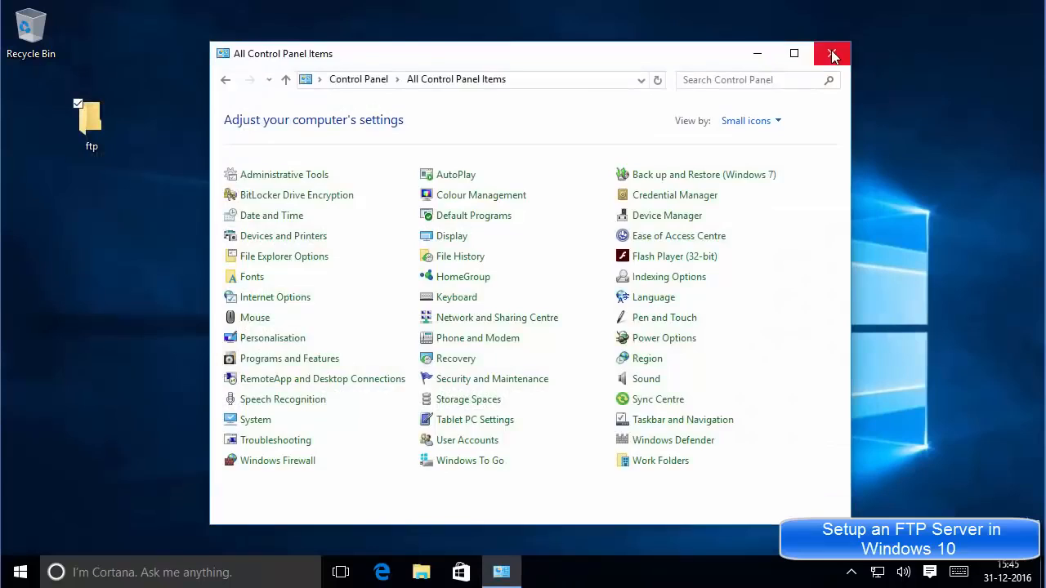
click(832, 53)
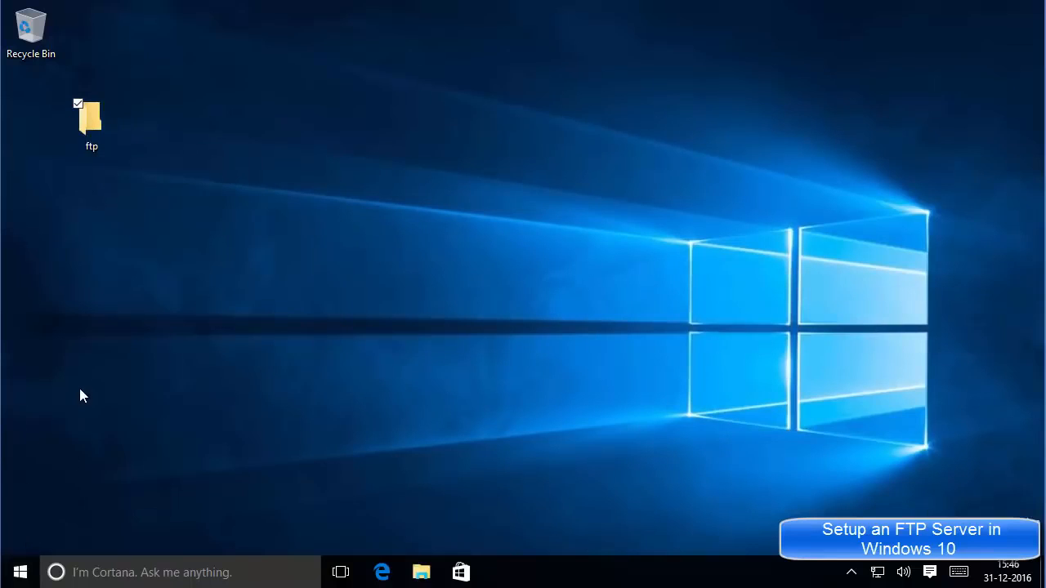
key(super)
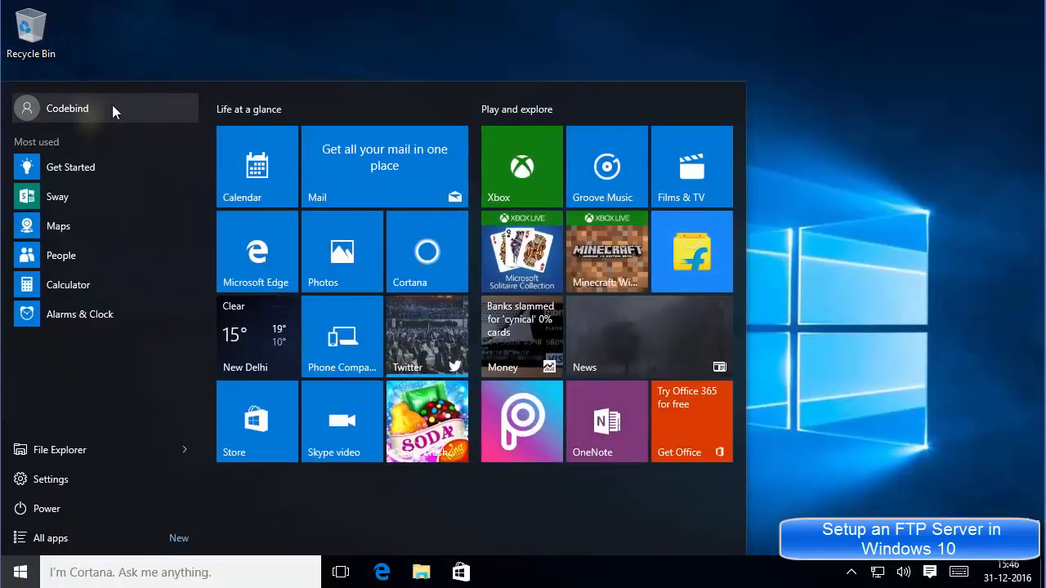
click(210, 73)
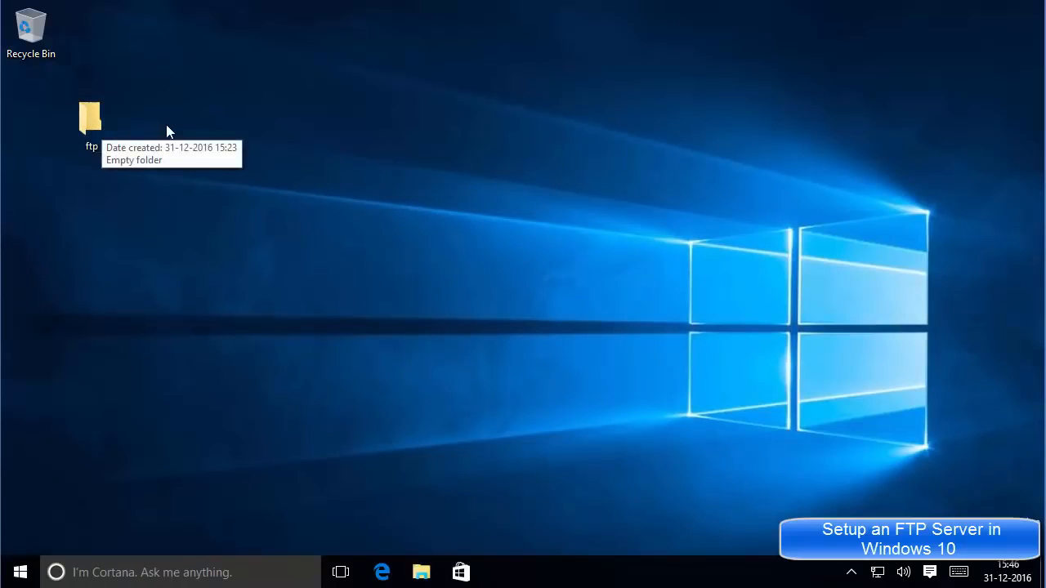
Open the ftp folder's Properties on the Security tab and edit its permissions.
right_click(84, 121)
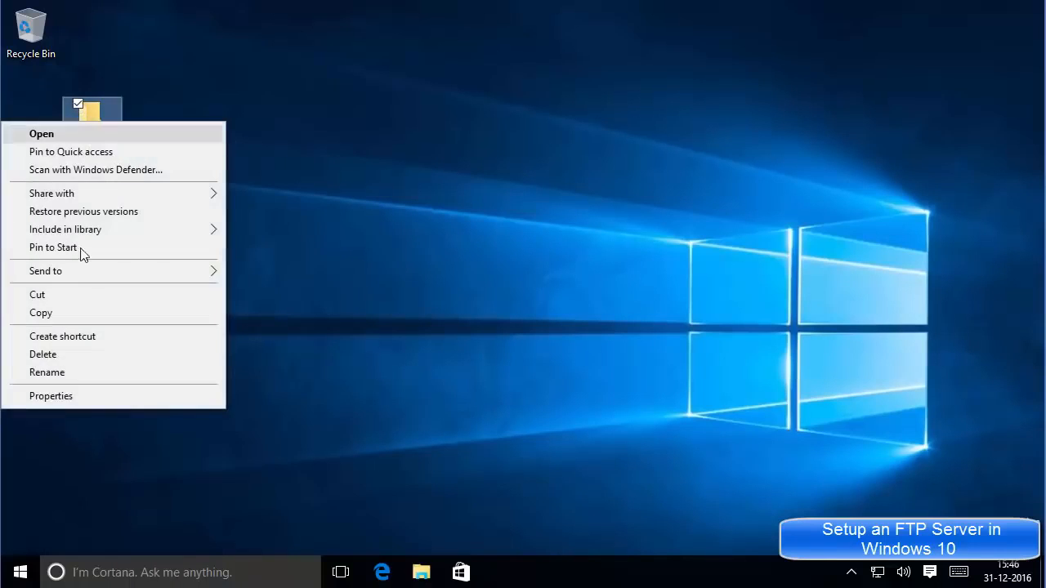
click(75, 397)
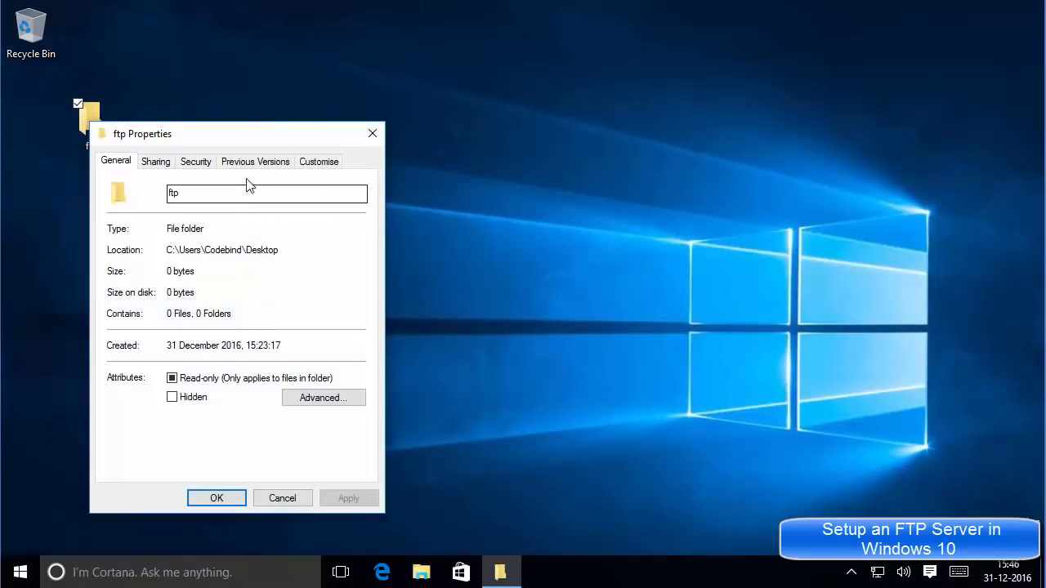
click(202, 162)
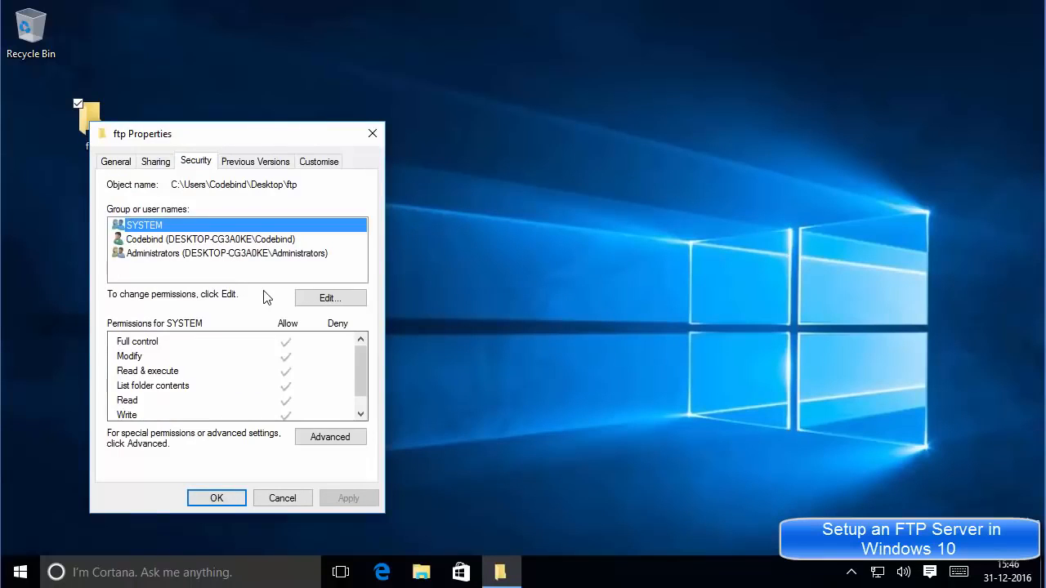
click(311, 301)
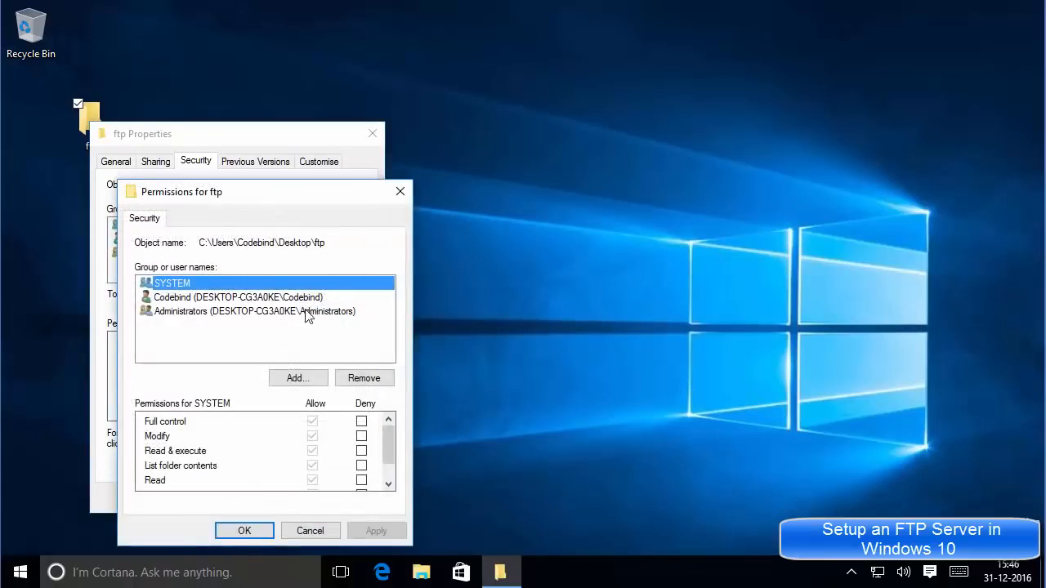
Add ftp-user to the ftp folder's permissions, resolving it to the local account with Check Names.
click(264, 340)
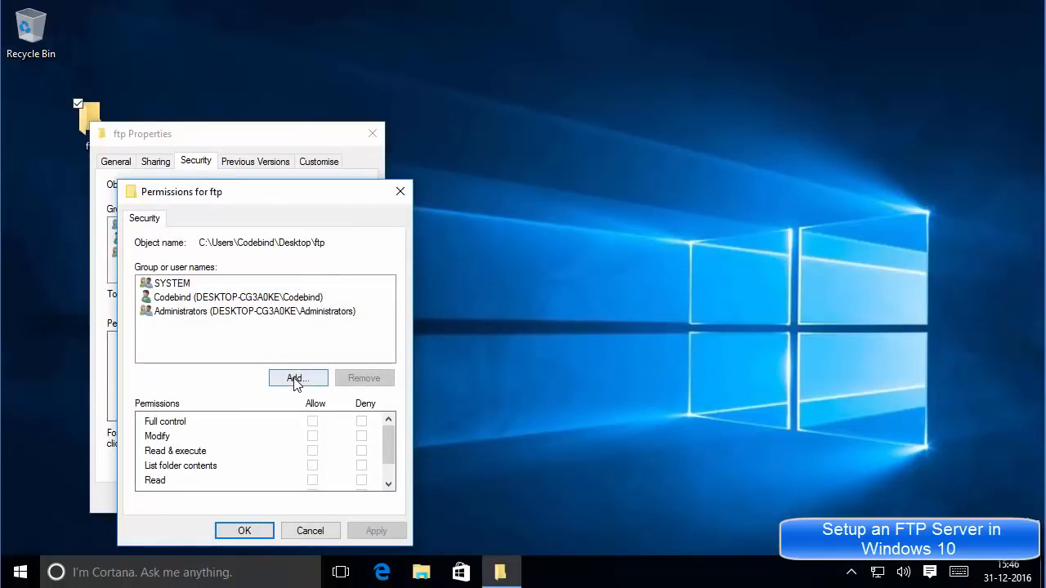
click(292, 381)
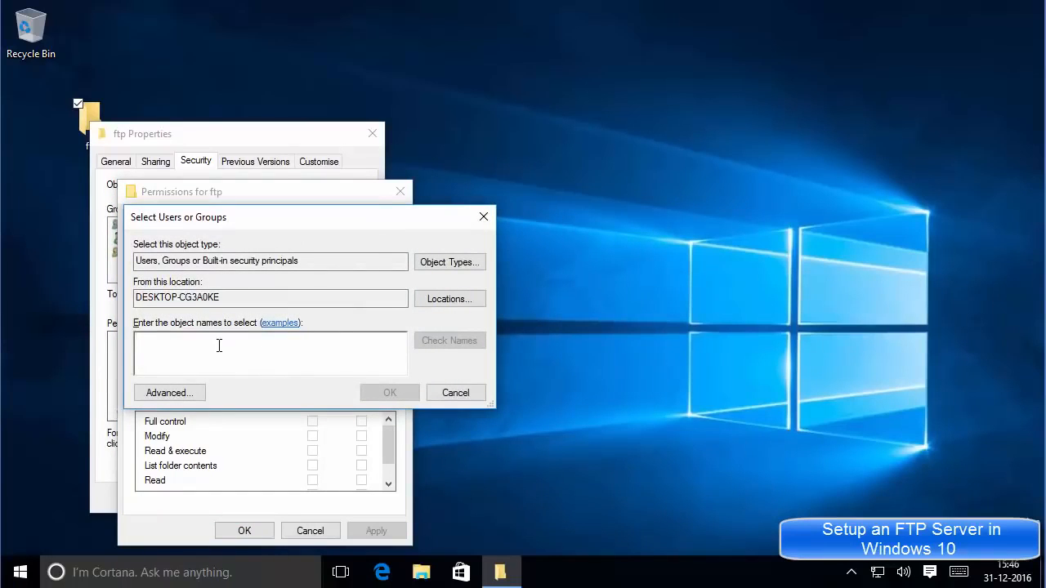
text(ftp-user)
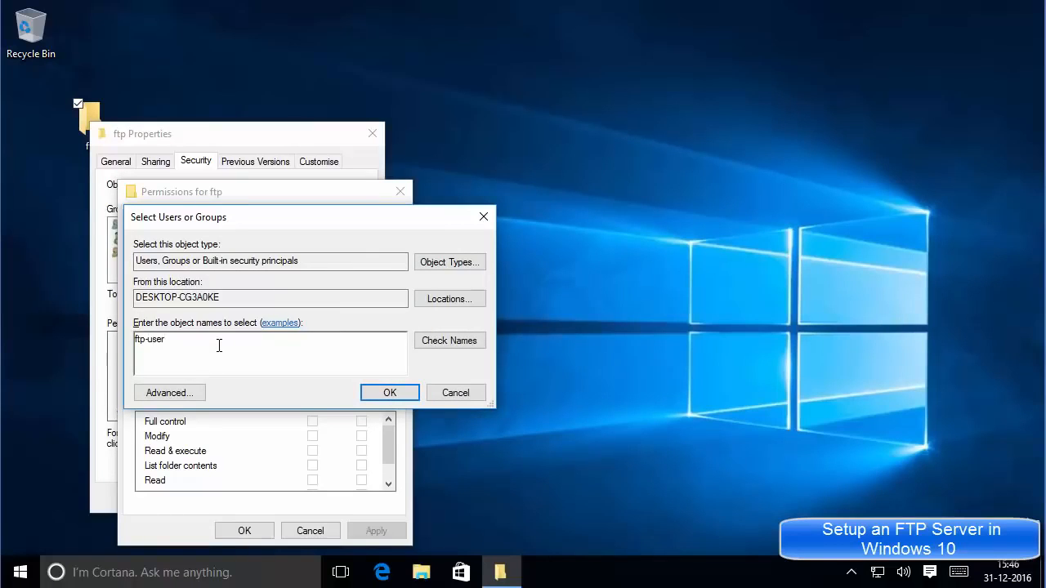
click(440, 345)
drag(264, 348, 199, 343)
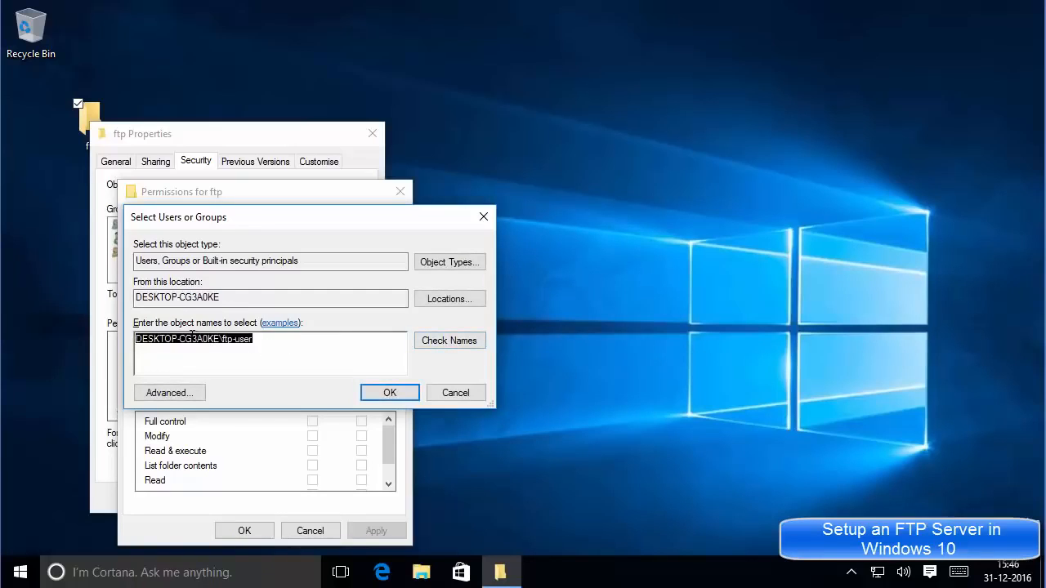
click(276, 345)
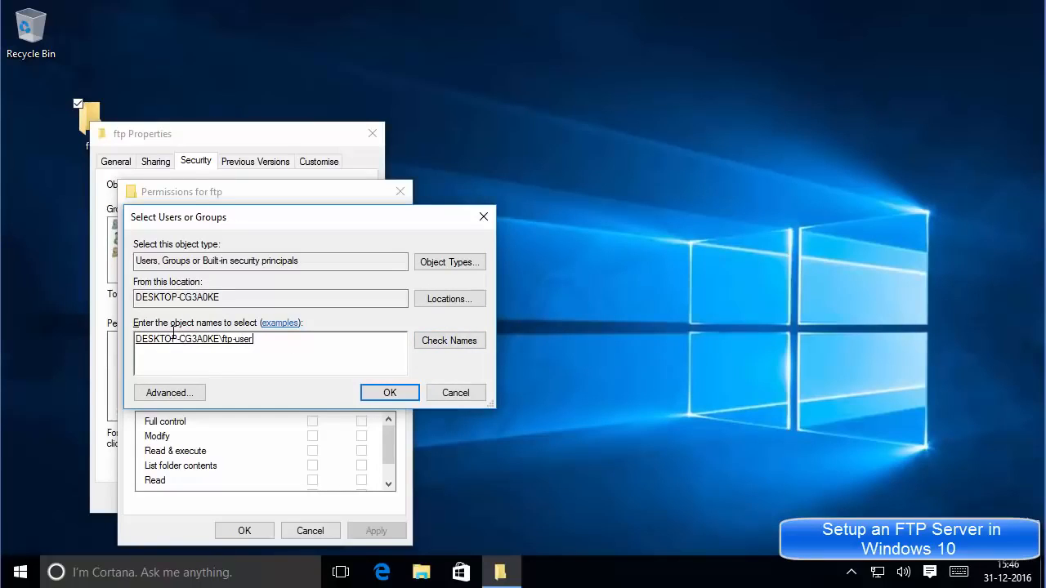
click(390, 393)
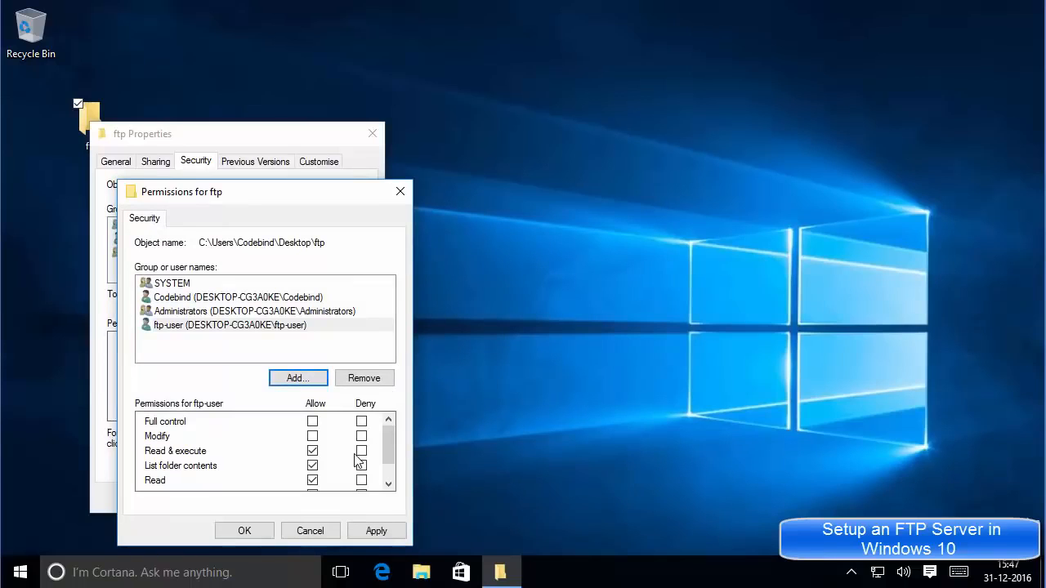
Grant ftp-user Full control on the ftp folder, apply it, and close both permission dialogs.
click(228, 327)
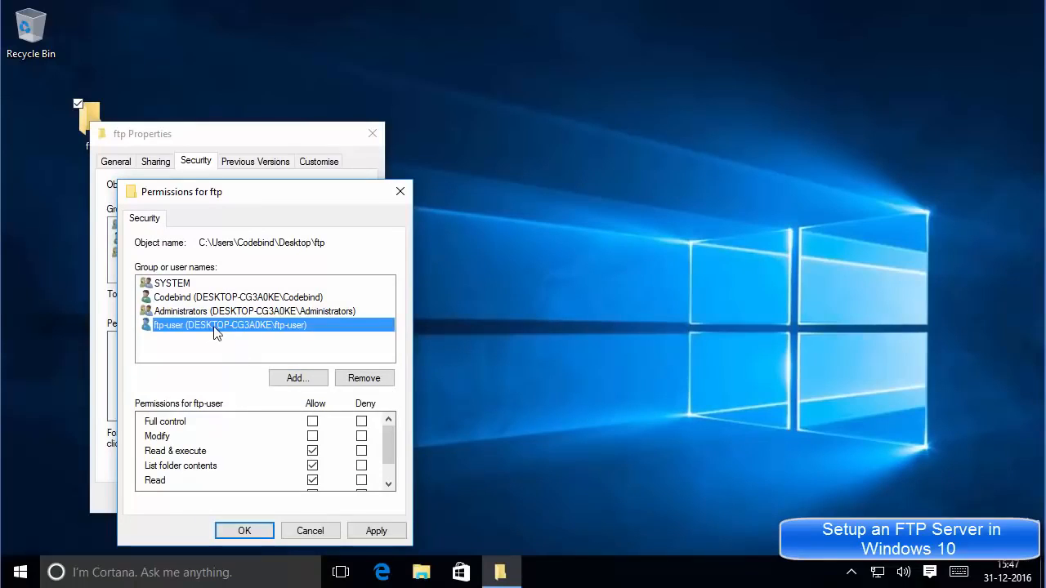
click(312, 422)
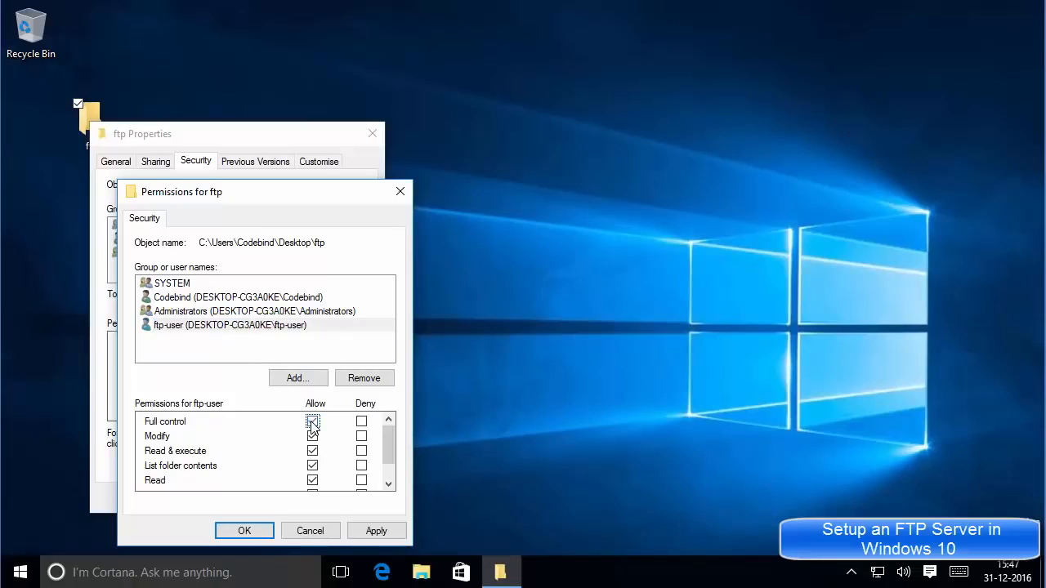
click(381, 532)
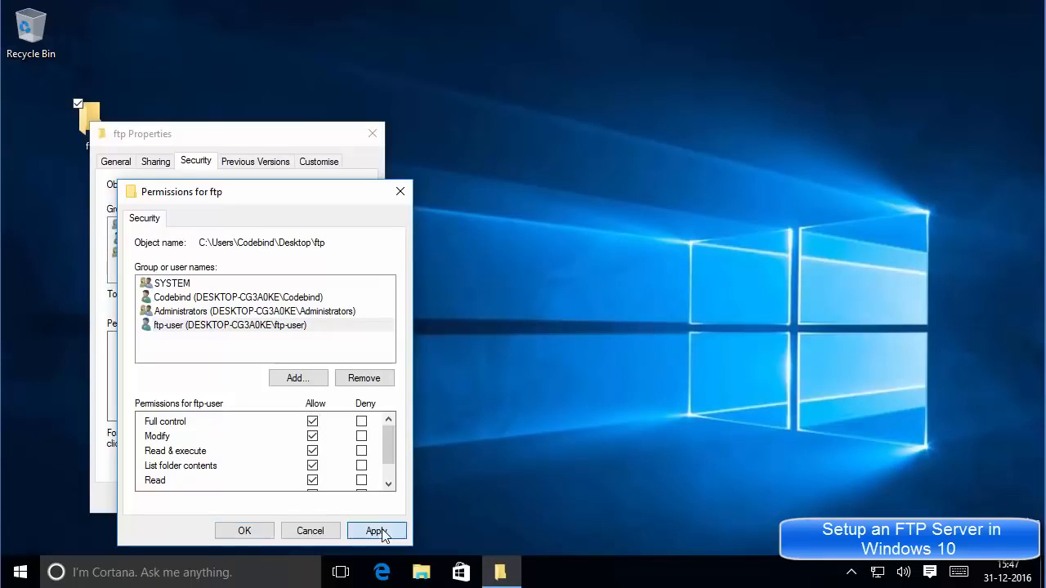
click(255, 531)
click(235, 497)
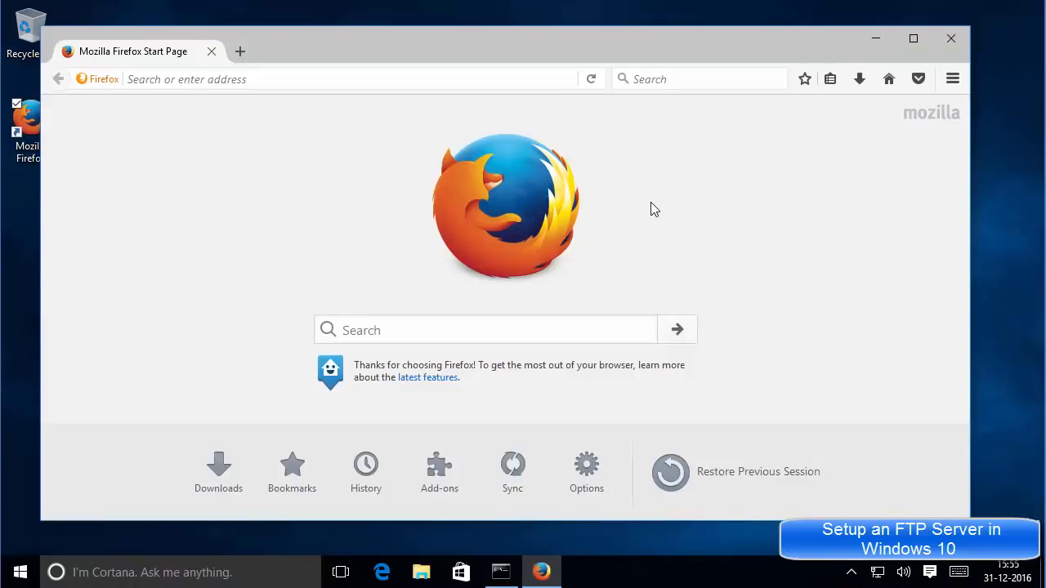
Enter ftp://192.168.245.138 in Firefox's address bar, copying the IPv4 address from the ipconfig output.
click(472, 81)
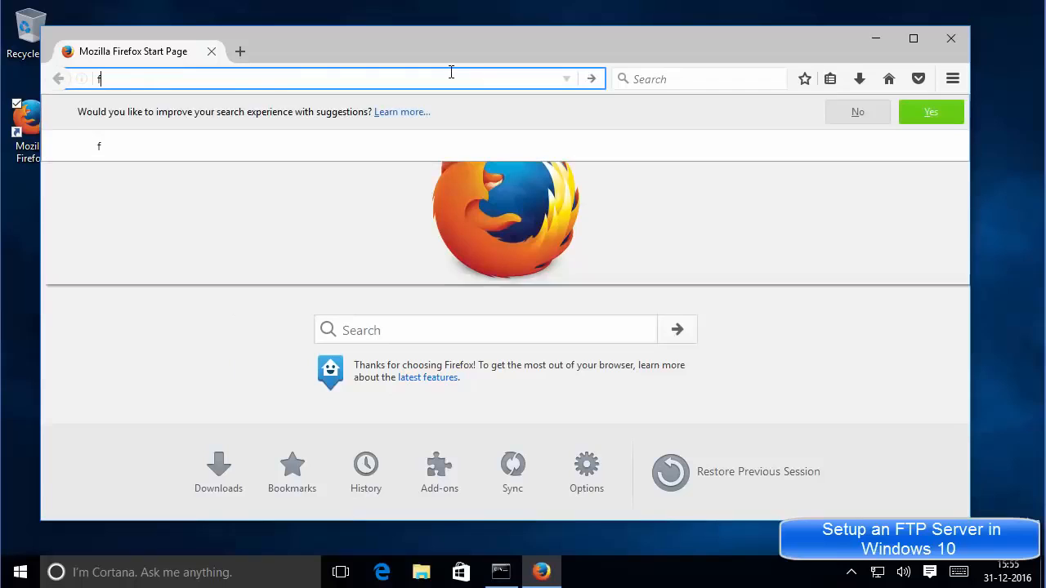
text(tp://)
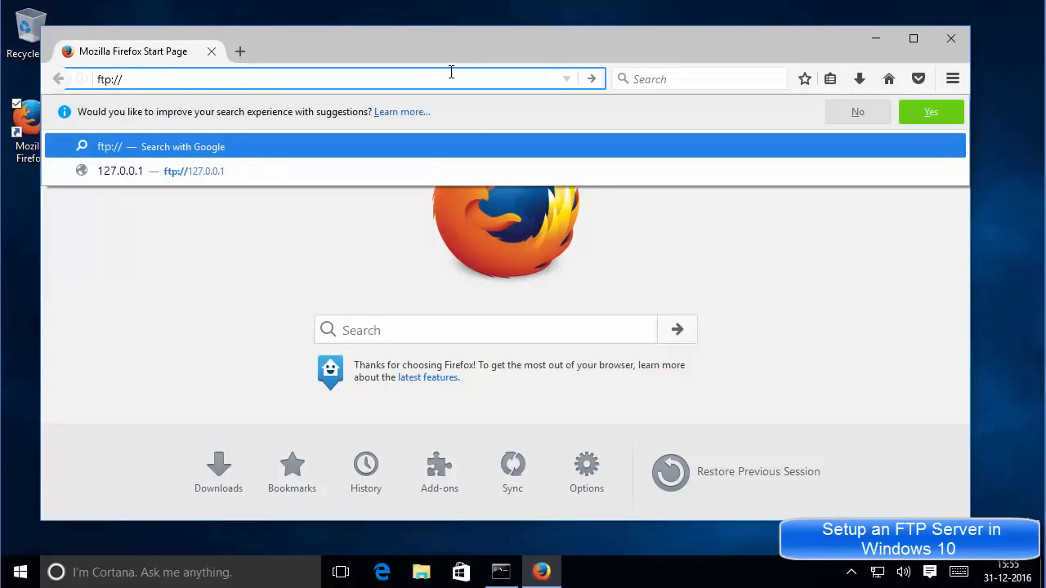
click(500, 572)
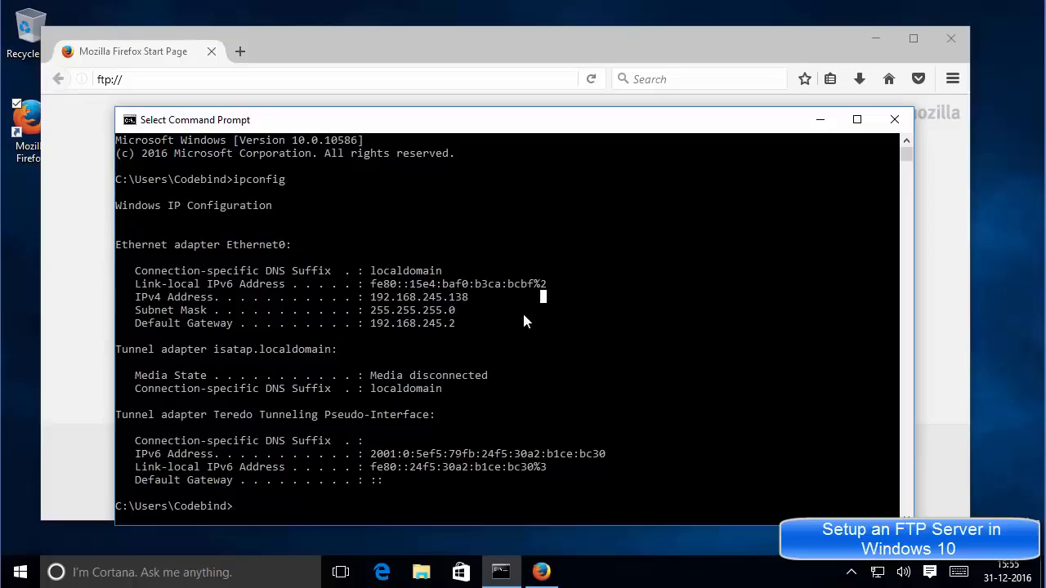
drag(472, 295, 374, 304)
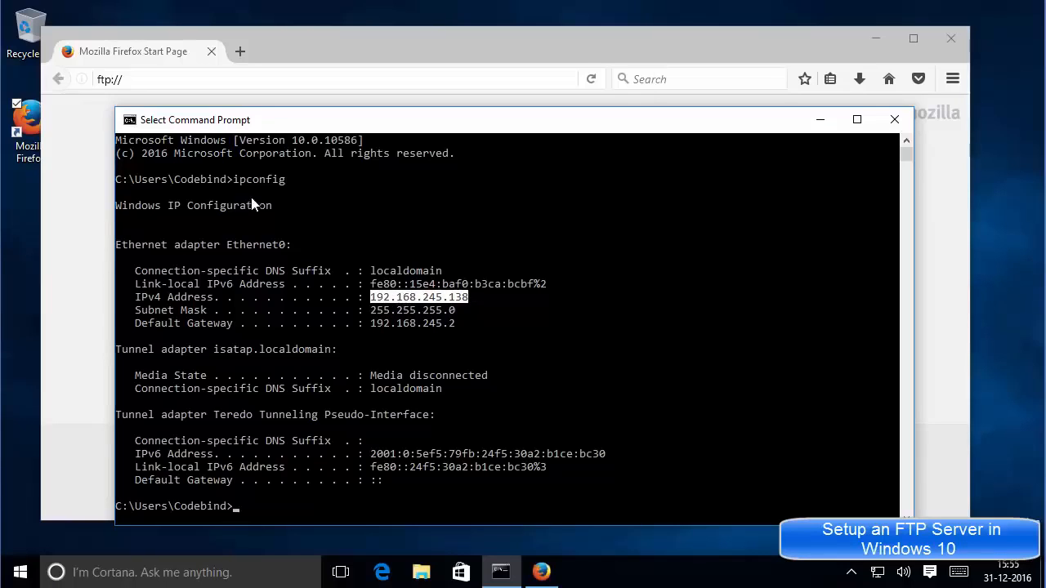
right_click(400, 300)
click(250, 78)
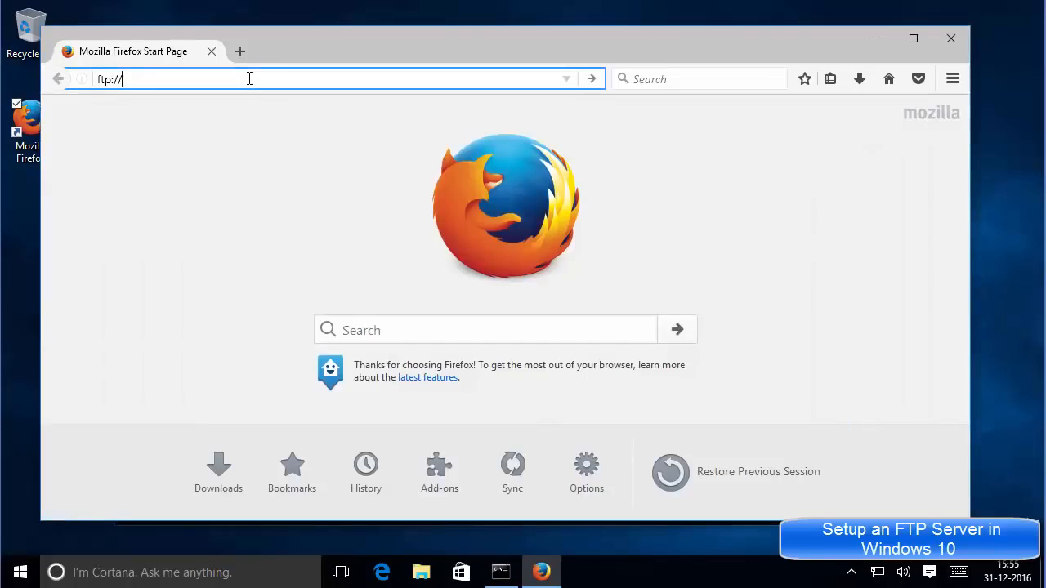
text(192.168.245.138)
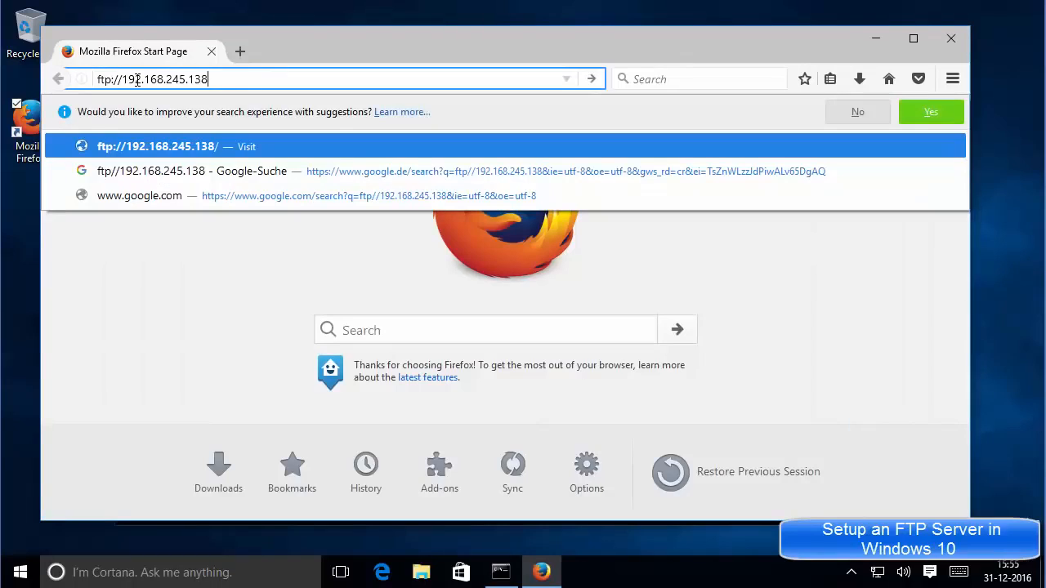
click(501, 572)
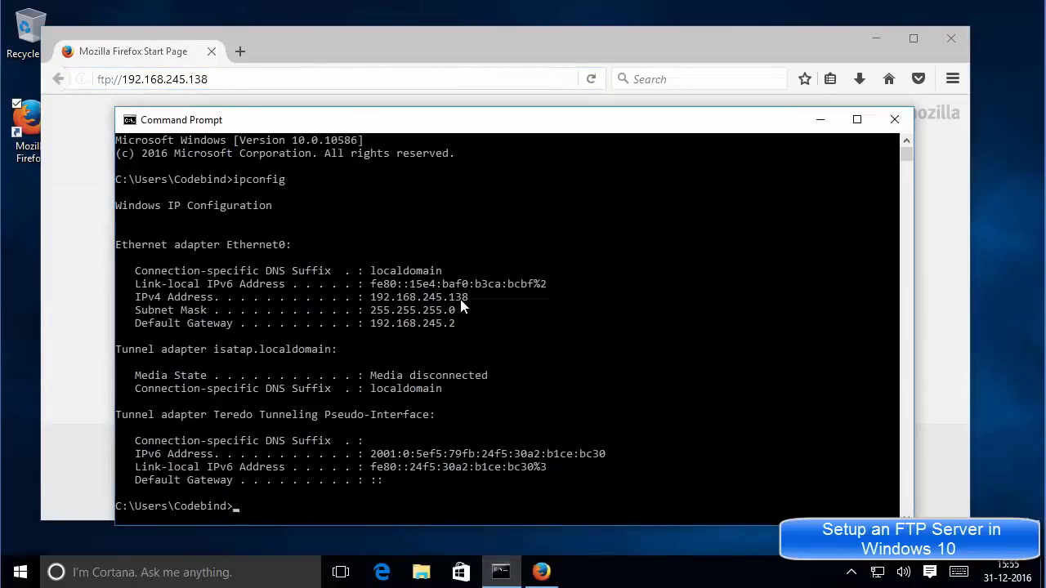
Connect to ftp://192.168.245.138, log in with the ftp-user account and password, and decline saving the login.
click(820, 119)
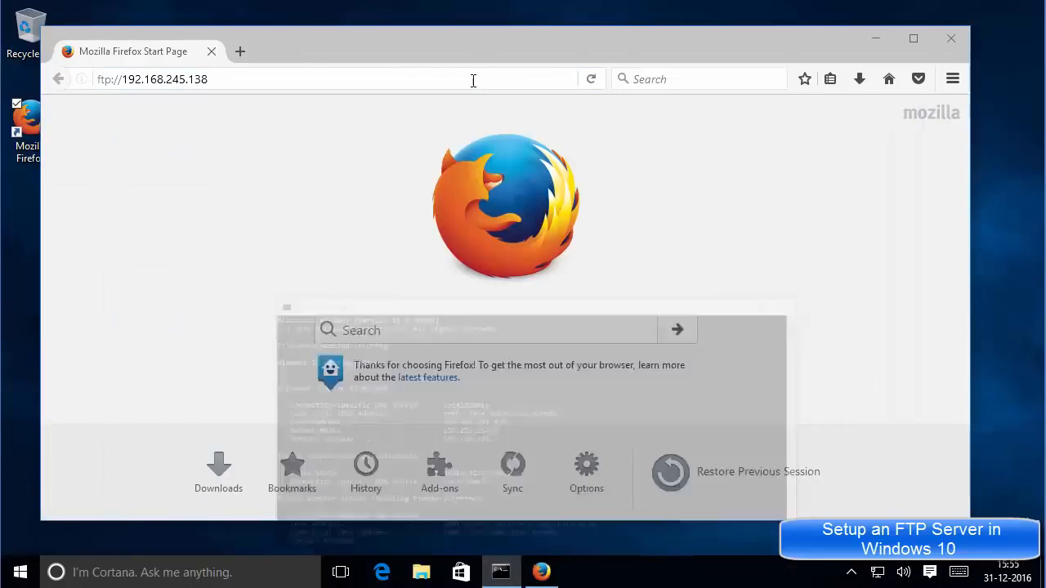
click(473, 79)
key(Return)
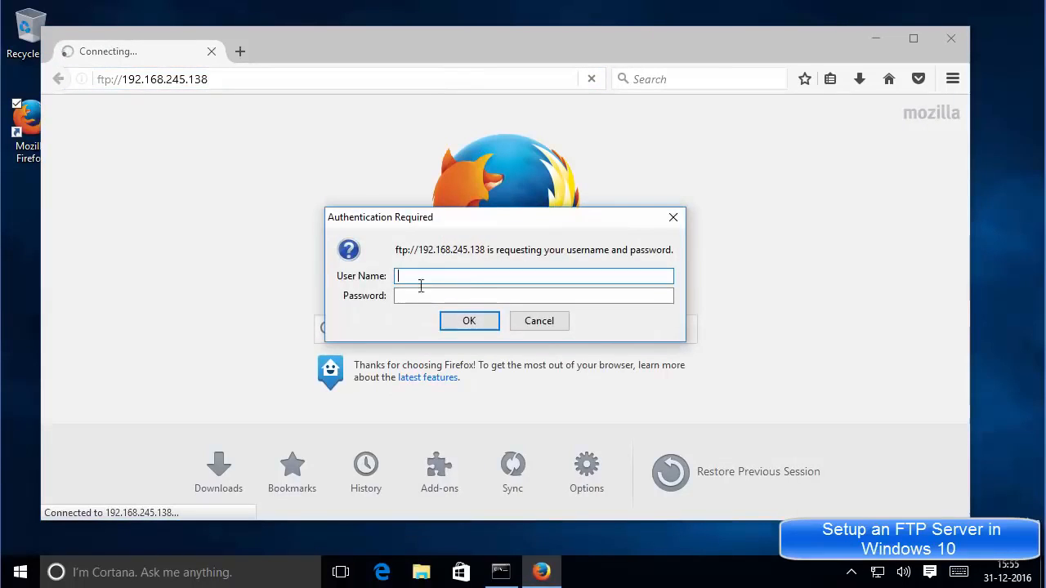
text(f)
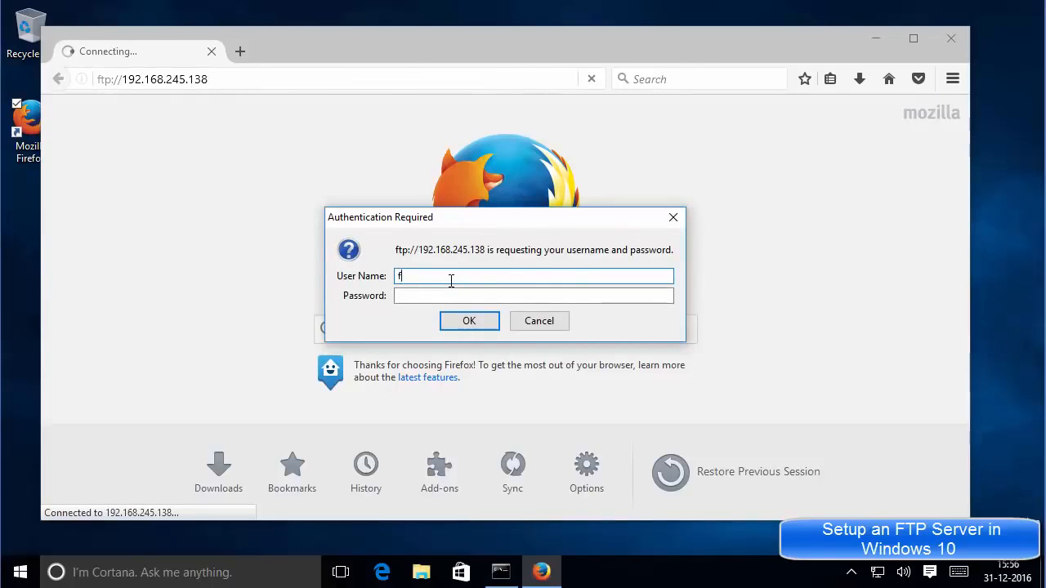
text(tp-user)
click(445, 291)
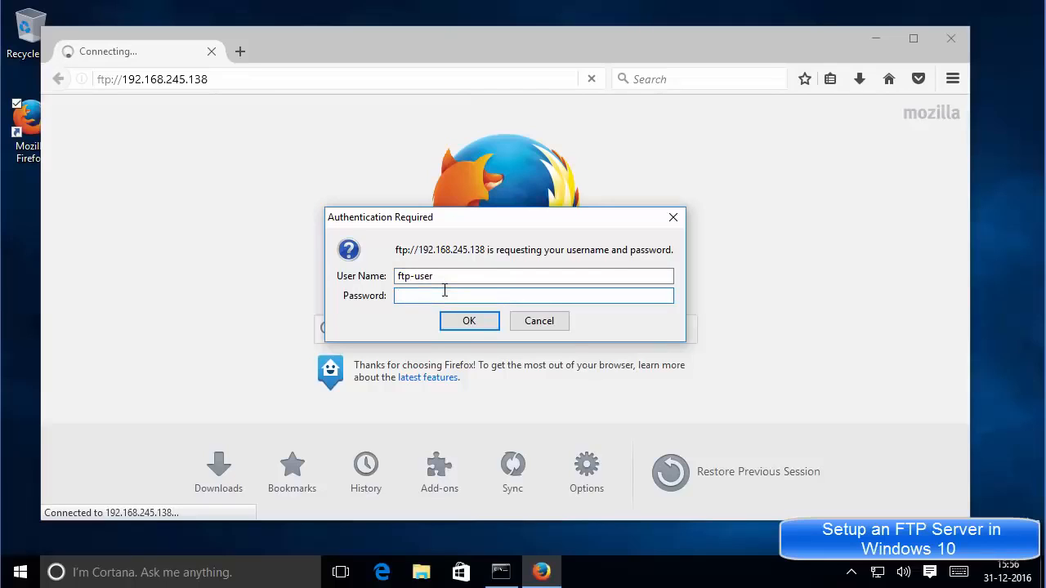
text(****)
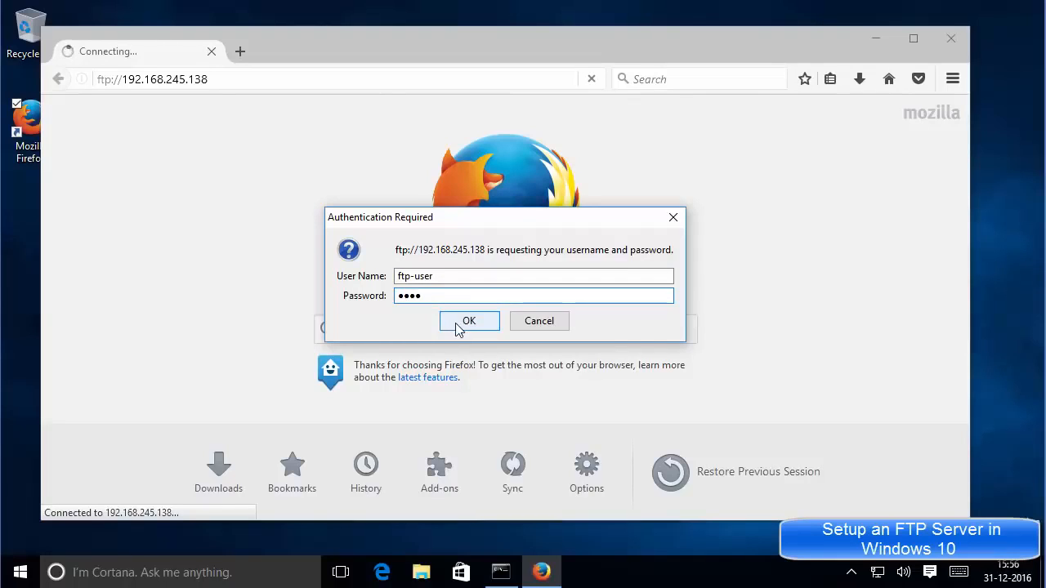
click(459, 326)
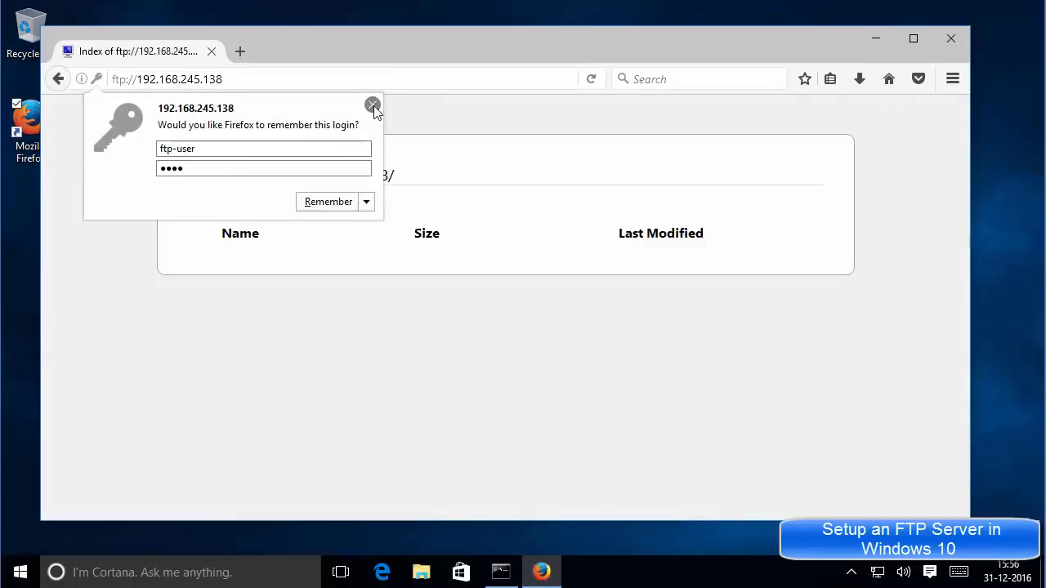
click(373, 107)
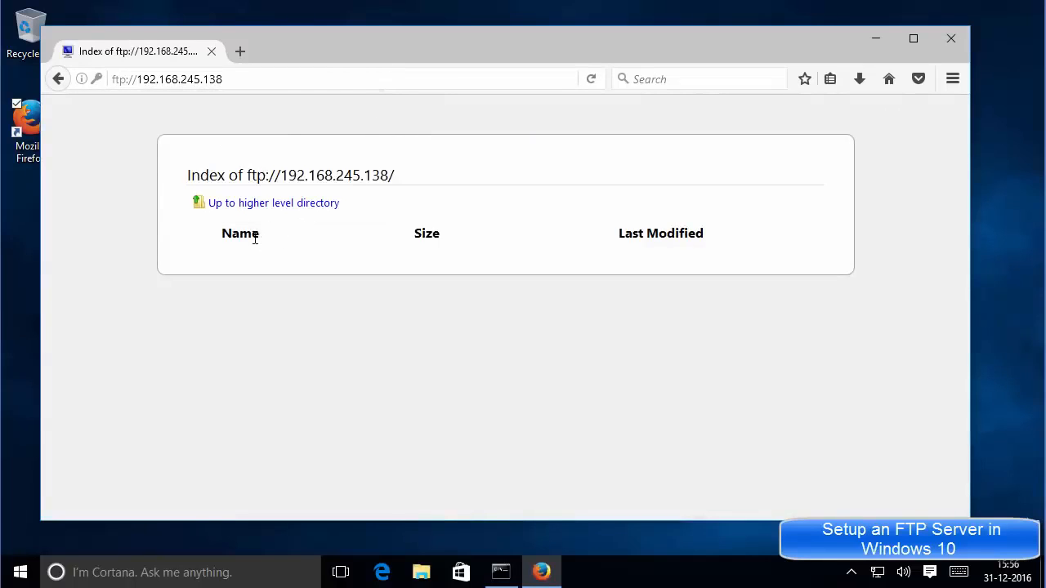
drag(364, 50, 547, 59)
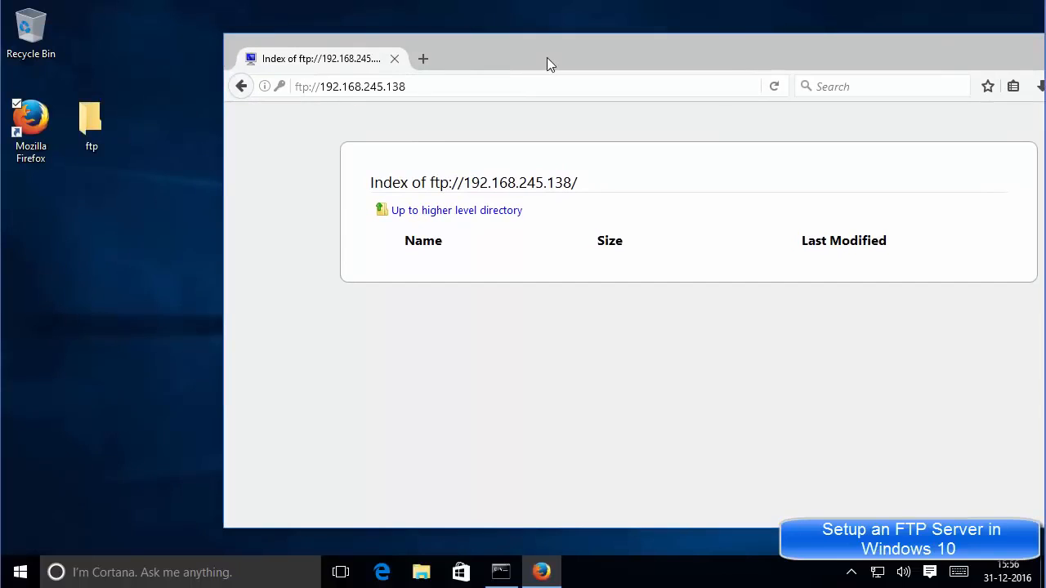
Open the ftp desktop folder and create a new folder named test inside it.
click(92, 121)
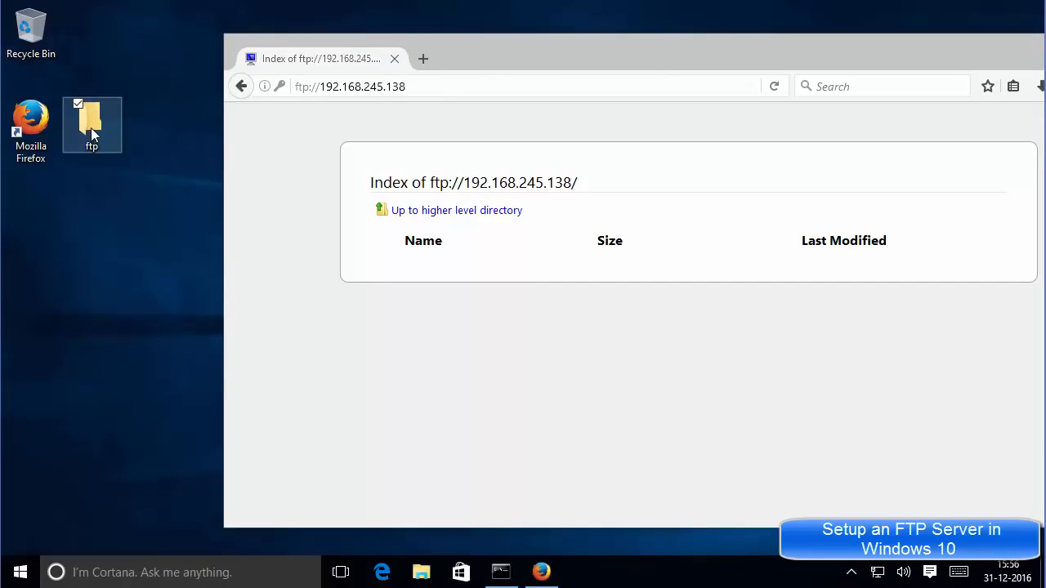
double_click(90, 124)
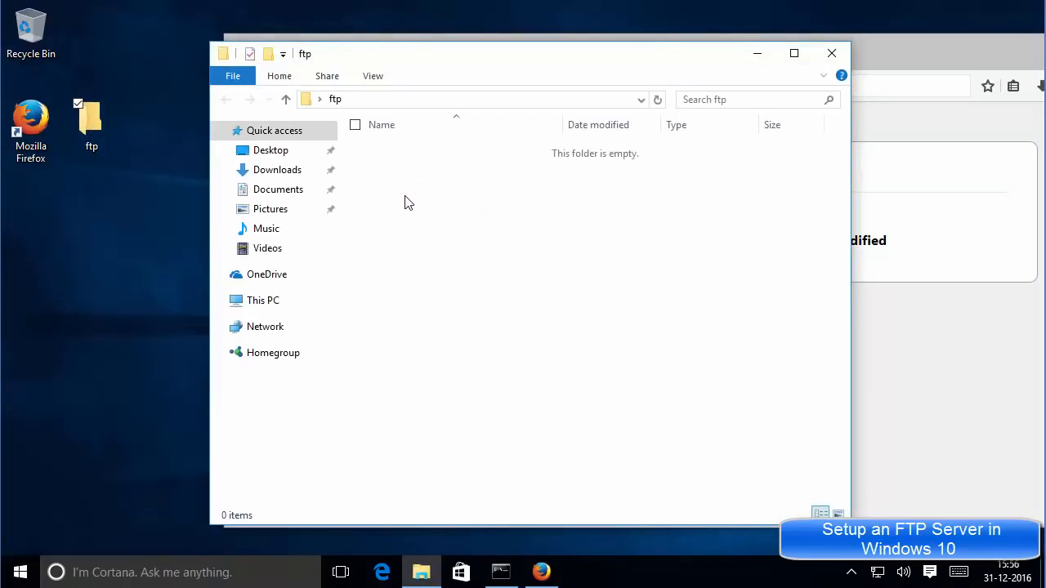
right_click(408, 199)
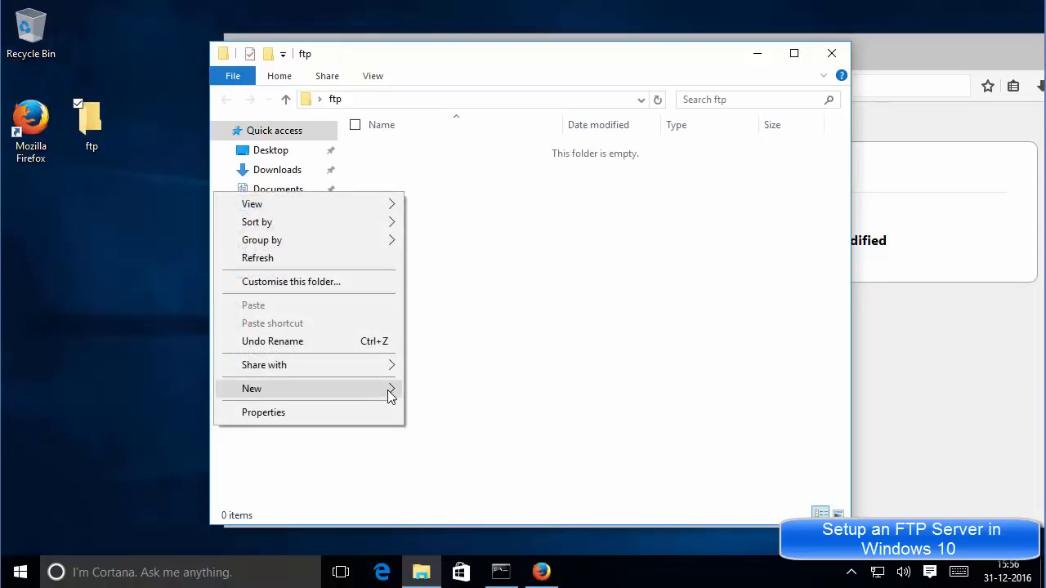
mouse_move(389, 397)
click(180, 389)
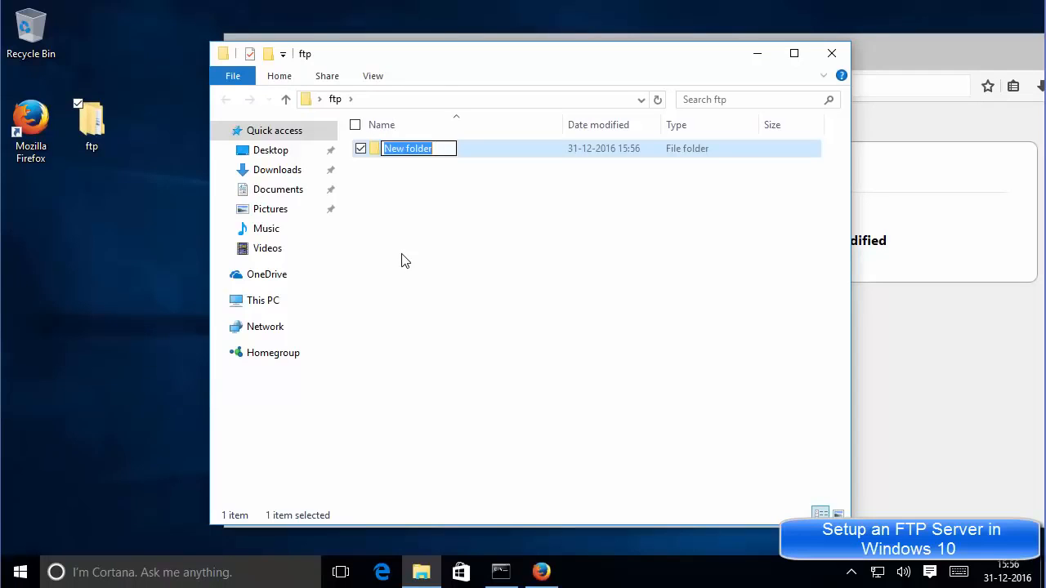
text(test)
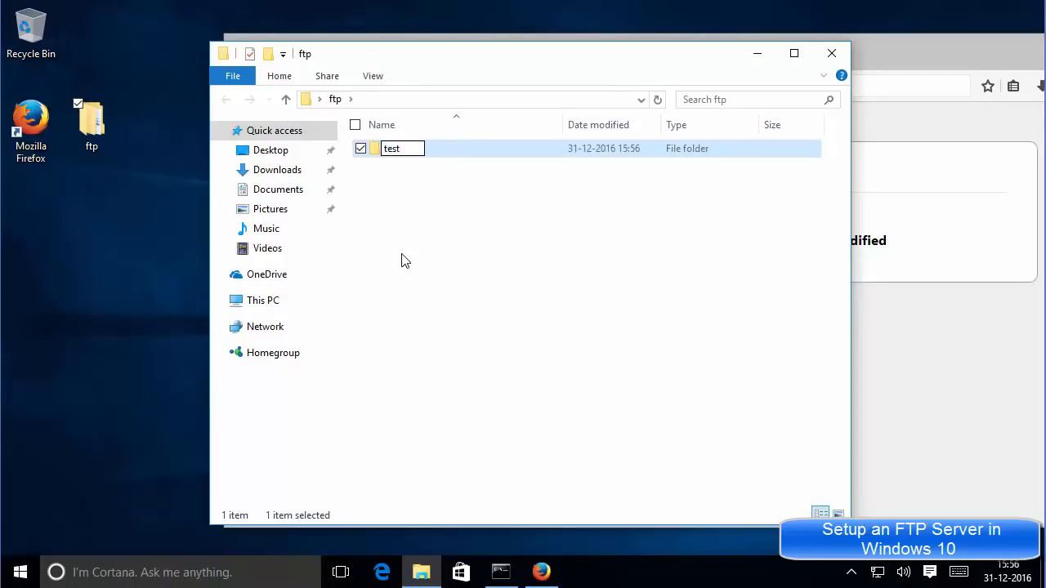
key(Return)
Create an empty text document named test in the ftp folder.
right_click(425, 209)
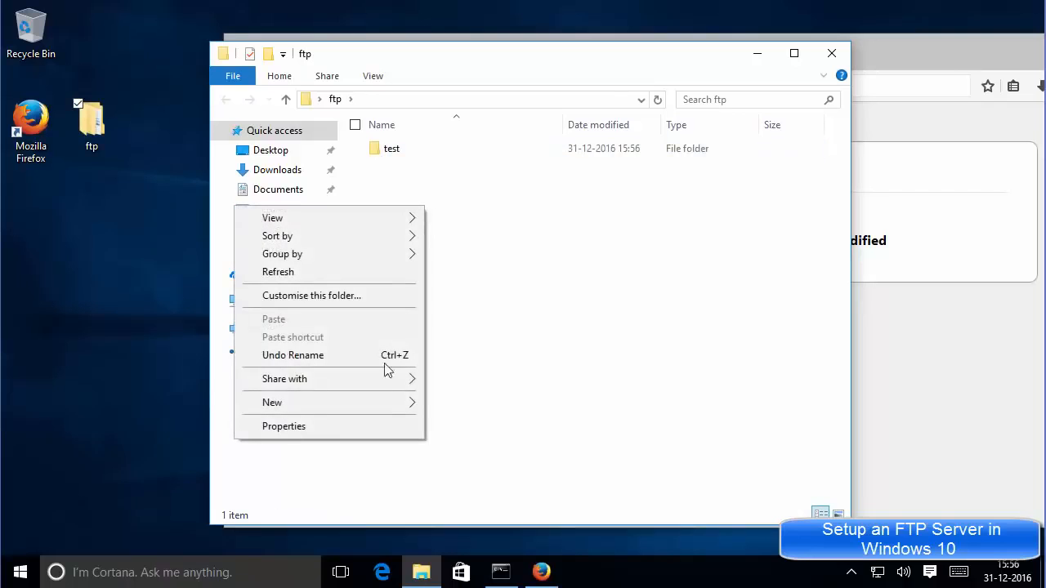
mouse_move(387, 402)
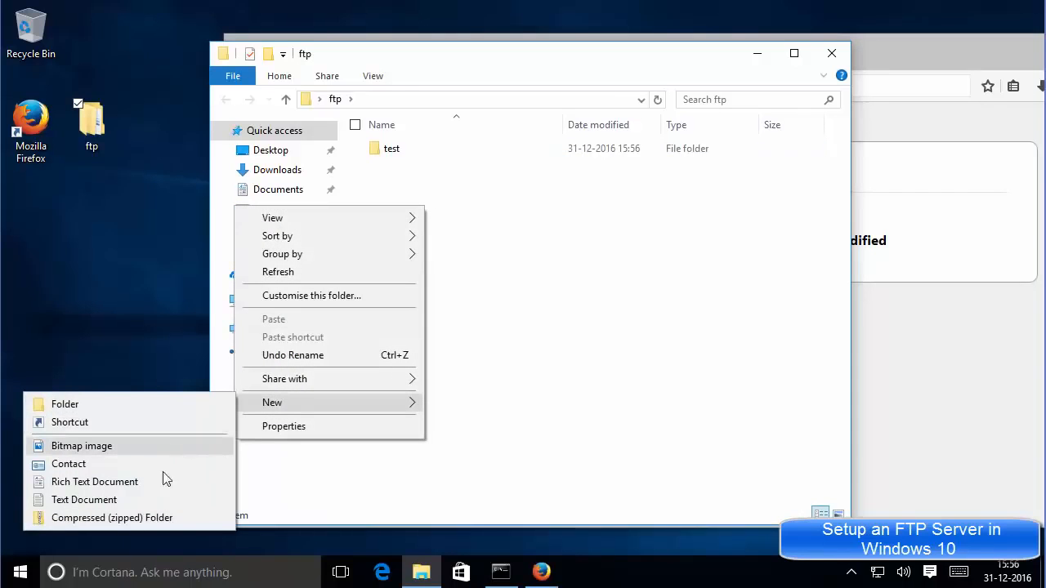
click(154, 501)
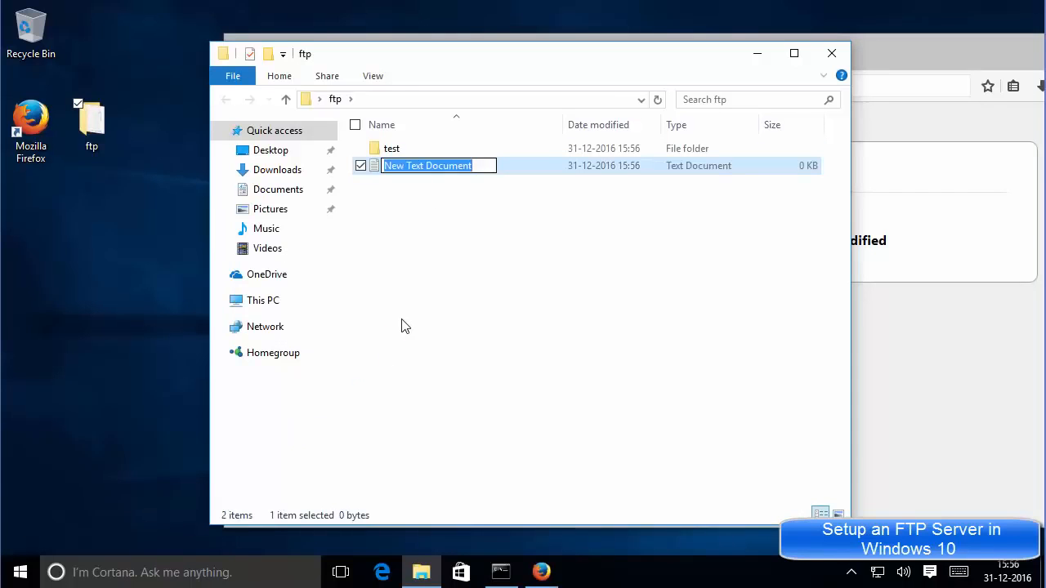
text(test)
key(Return)
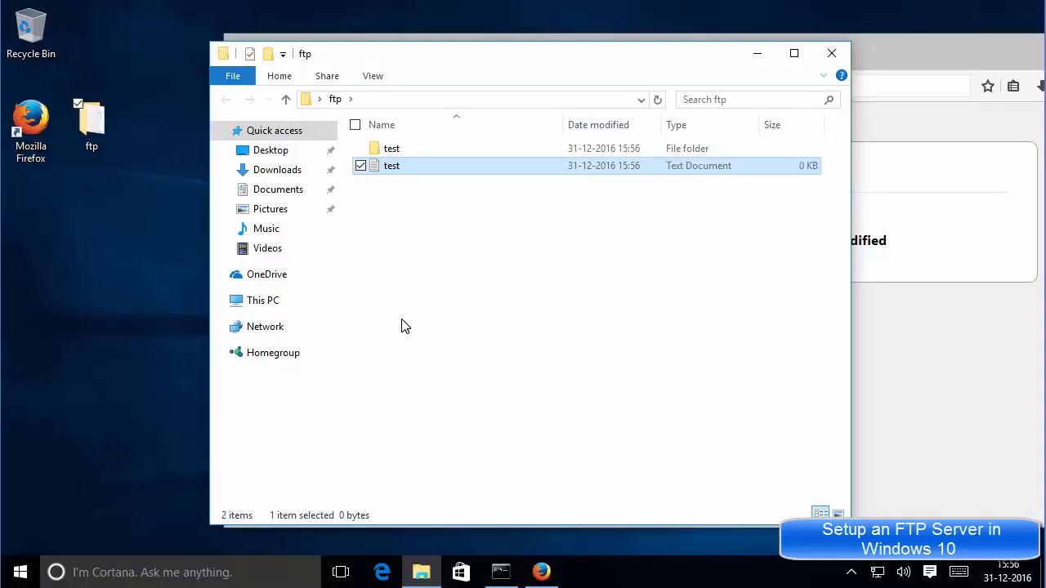
click(886, 307)
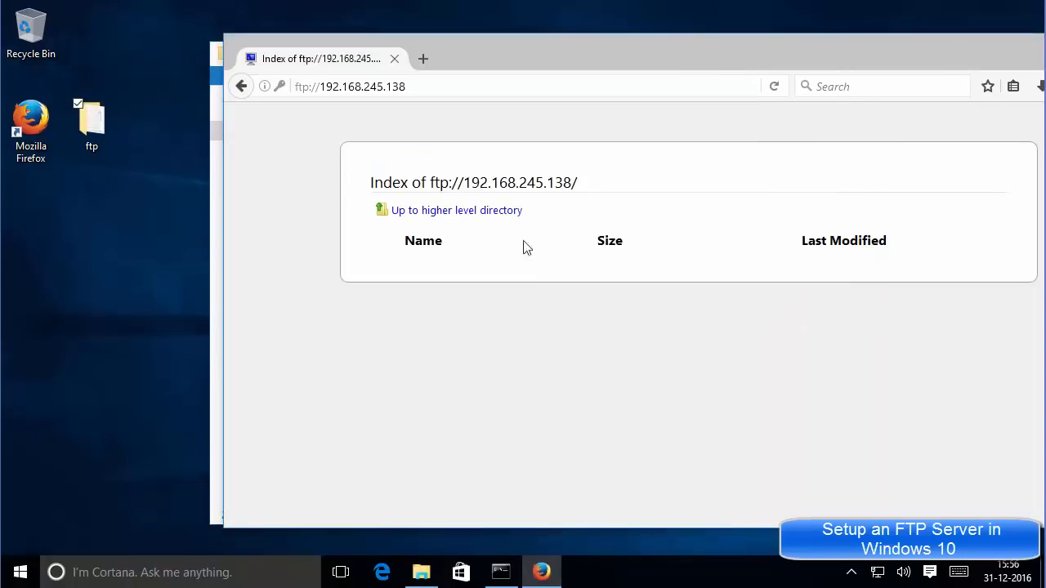
Move the ftp folder window aside and reload Firefox's FTP index to list test and test.txt.
click(214, 54)
click(320, 61)
drag(320, 61, 103, 81)
click(749, 278)
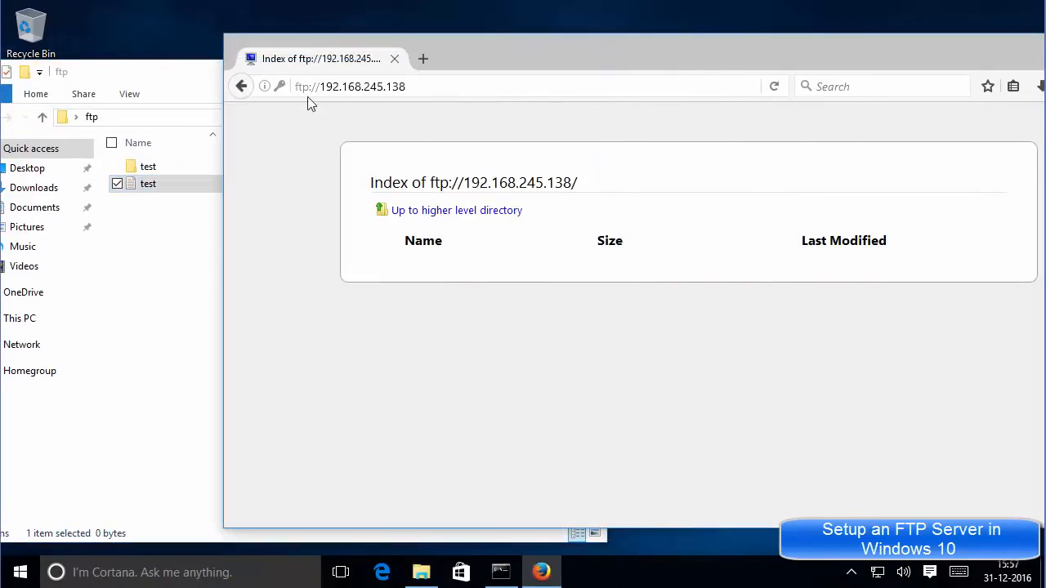
click(774, 87)
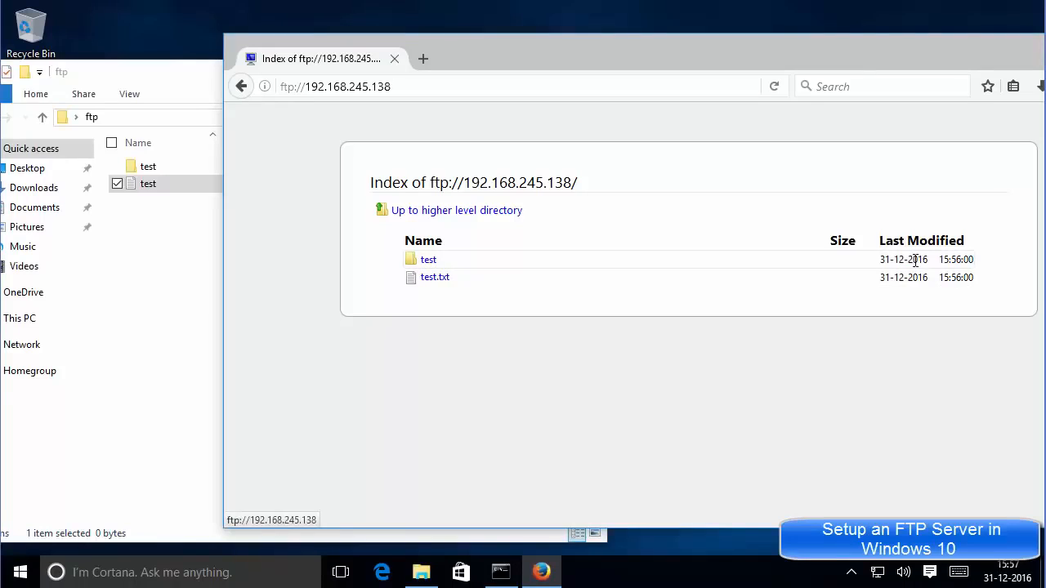
click(134, 240)
key(alt+Tab)
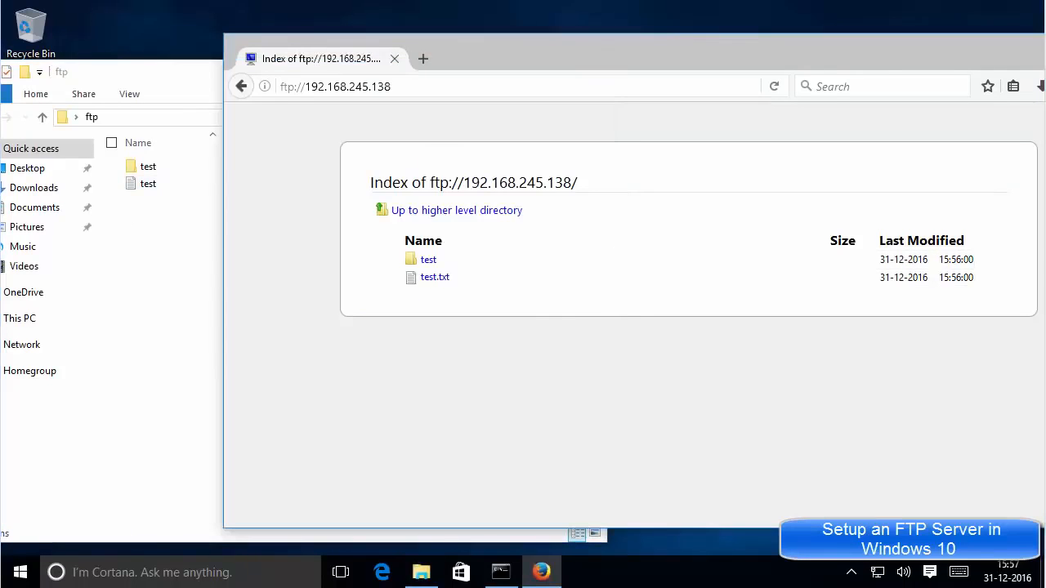